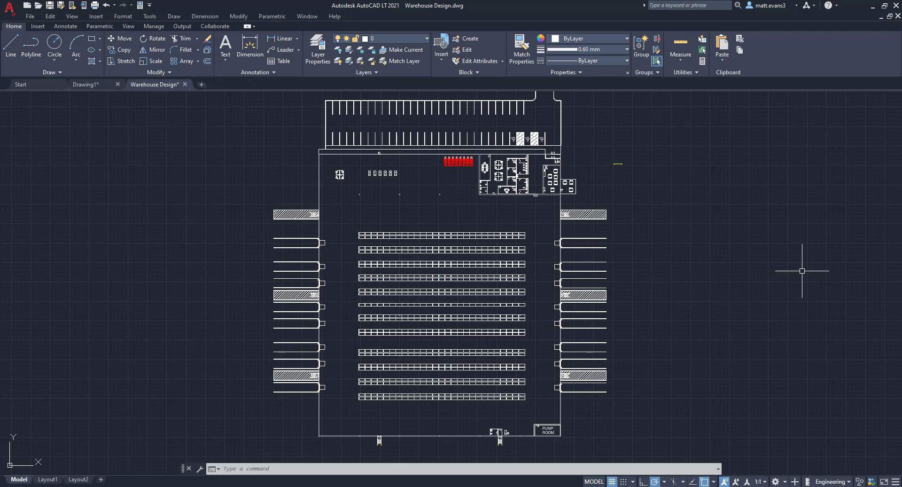
Step: Check ULINE's Bolt-On 2-Rib and 3-Rib guard rail prices for 2'–10' lengths, then return to Warehouse Design.dwg
key("alt+Tab")
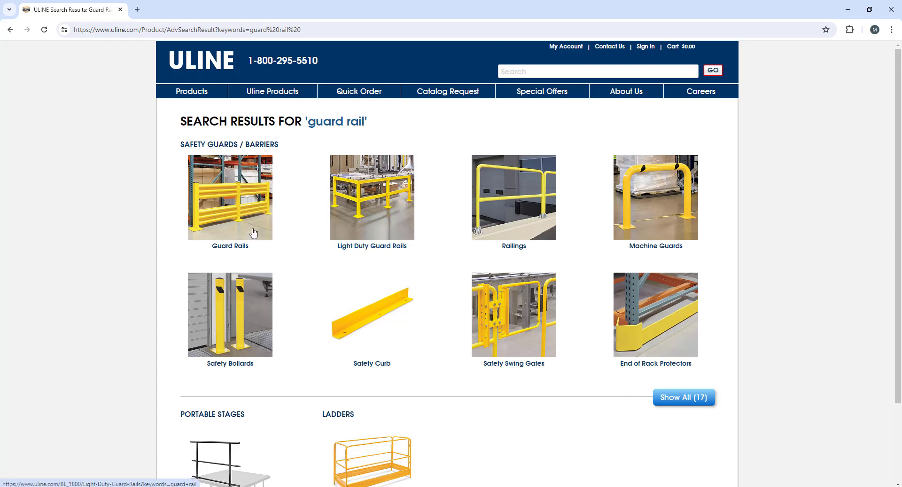
left_click(221, 221)
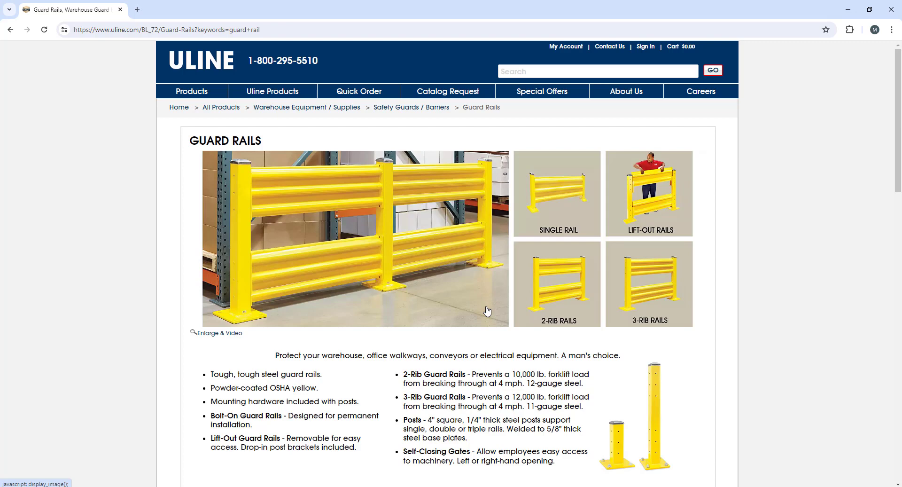
scroll(487, 310, "down", 7)
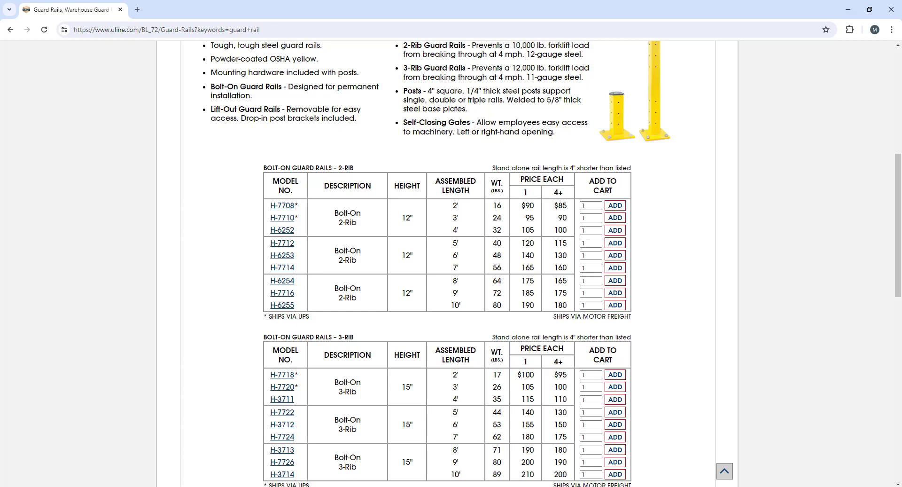
mouse_move(242, 486)
left_click(292, 460)
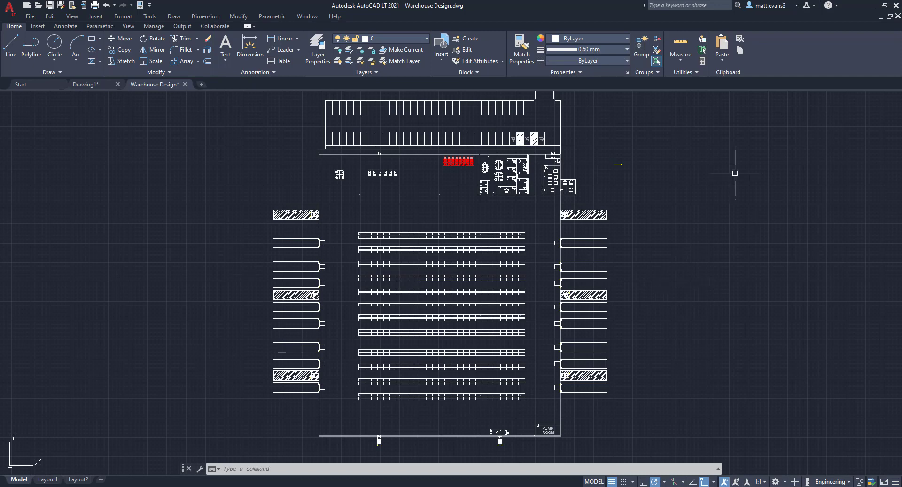
Step: Move the short yellow guardrail by its endpoint into the warehouse, just below the office block
scroll(617, 161, "up", 10)
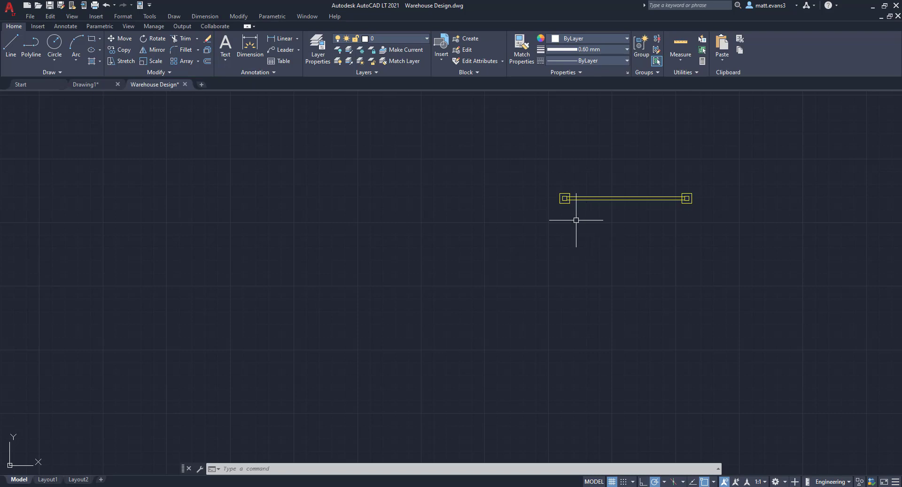
left_click(546, 182)
left_click(757, 224)
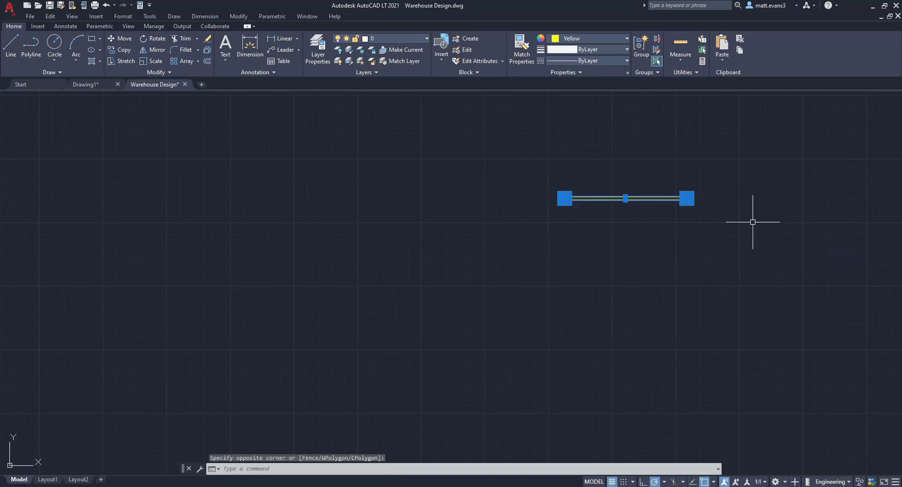
right_click(689, 238)
left_click(725, 306)
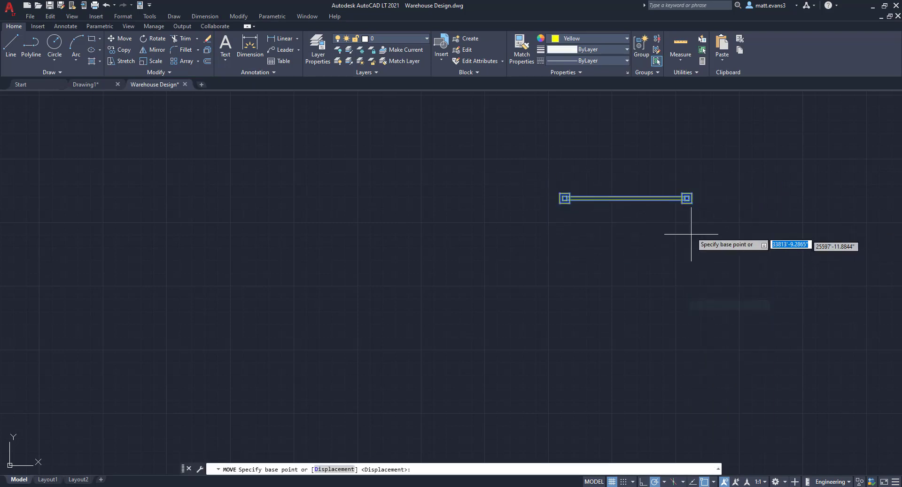
left_click(687, 198)
scroll(522, 312, "down", 8)
mouse_move(289, 424)
middle_mouse_down()
mouse_move(312, 384)
mouse_move(418, 301)
middle_mouse_up()
left_click(409, 306)
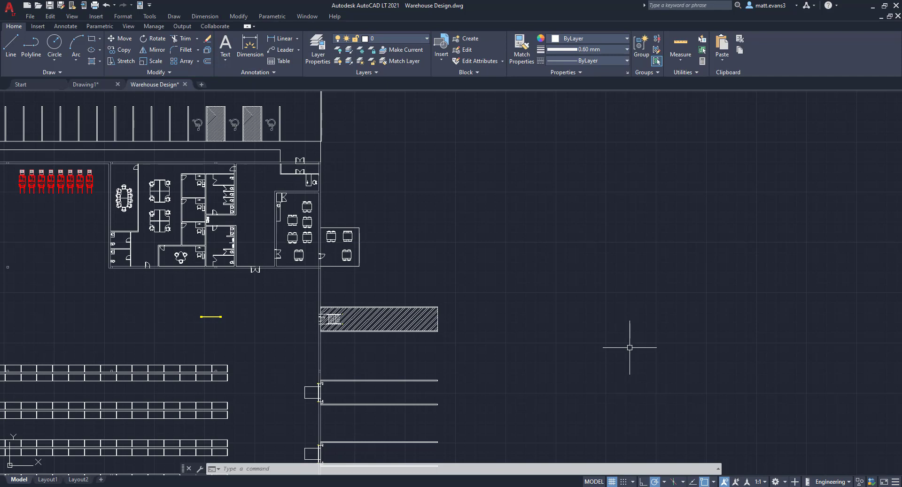
Step: Draw a 10' guide line straight down from the corner of the office double door
left_click(11, 44)
scroll(235, 200, "up", 2)
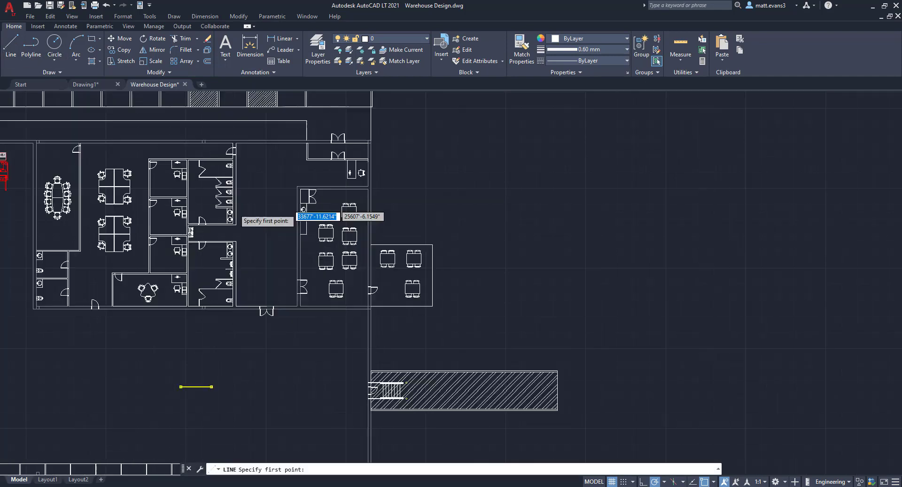
scroll(277, 390, "up", 10)
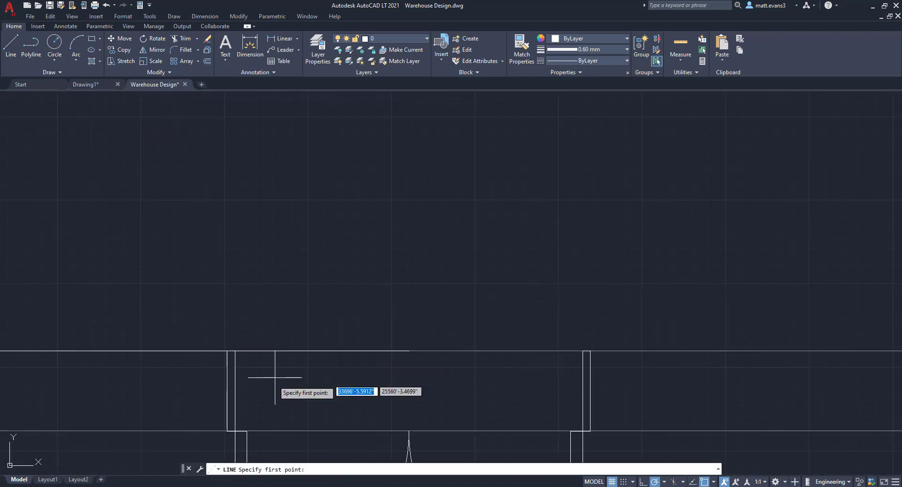
left_click(235, 431)
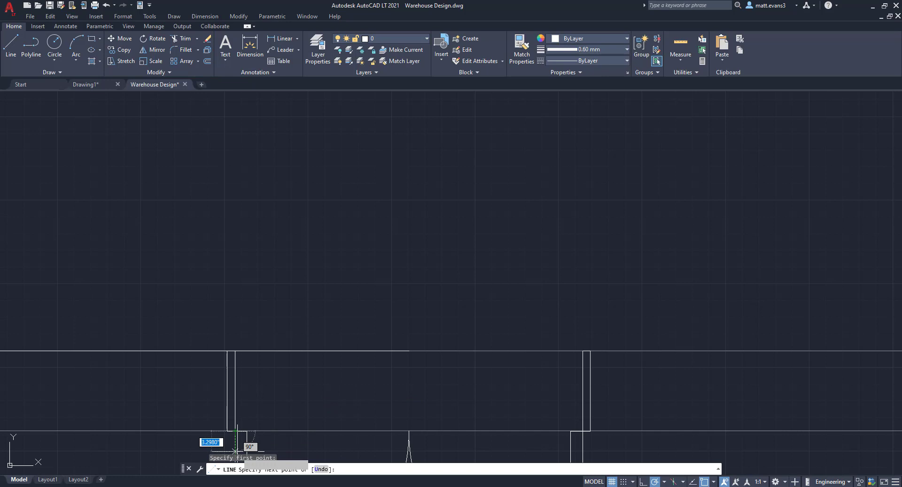
scroll(240, 440, "down", 8)
scroll(266, 439, "up", 3)
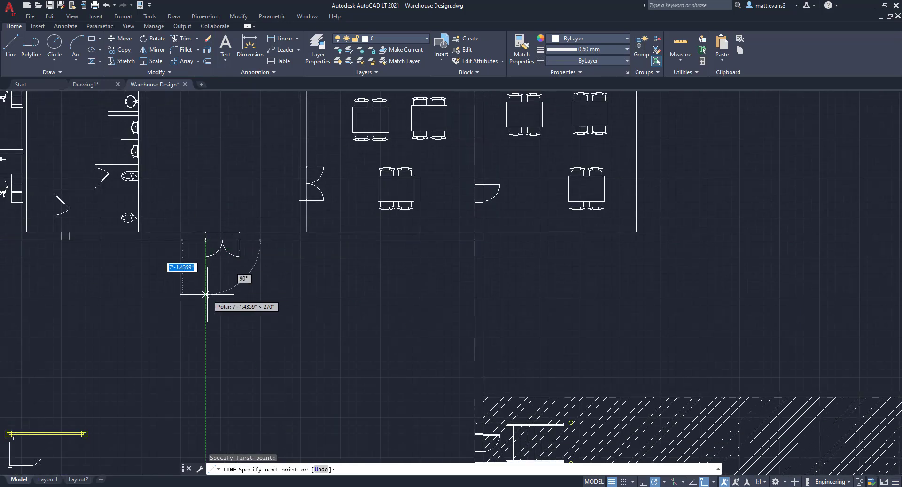
type("10")
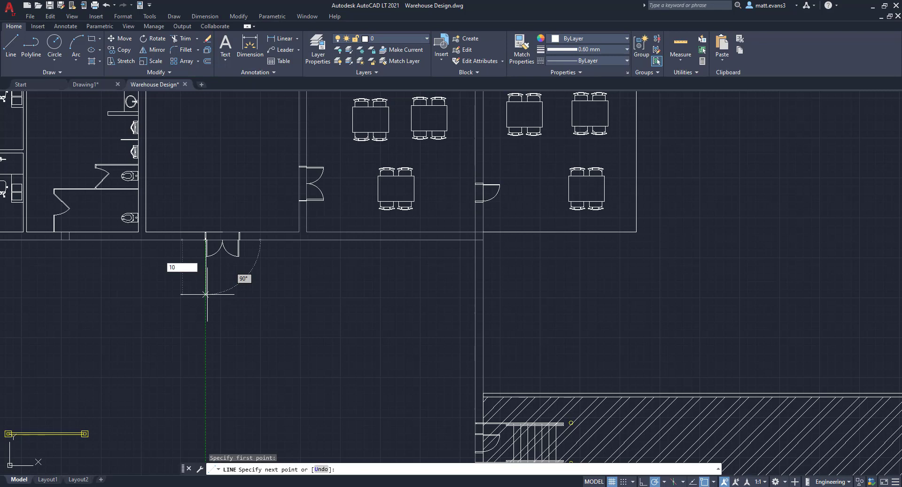
type("'")
key("Return")
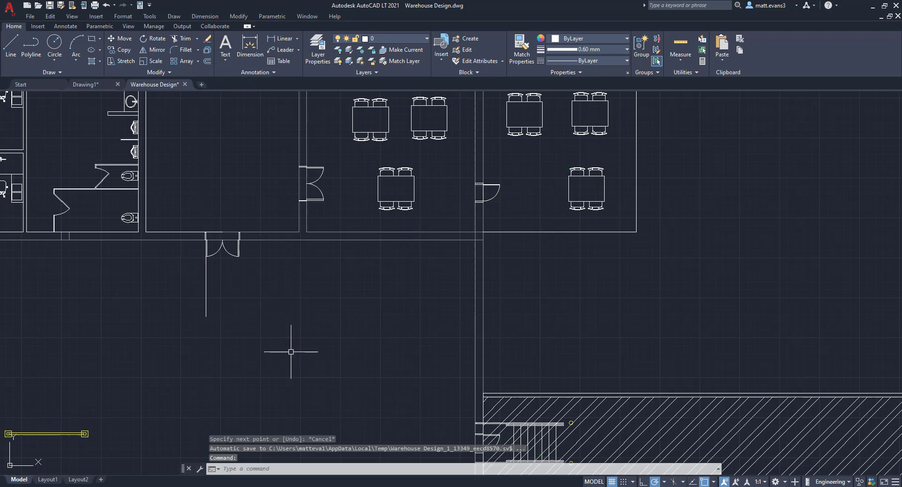
Step: Move the guardrail so its right end sits against the guide line, then delete the temporary line
mouse_move(62, 382)
middle_mouse_down()
mouse_move(153, 326)
mouse_move(259, 293)
middle_mouse_up()
left_click(178, 327)
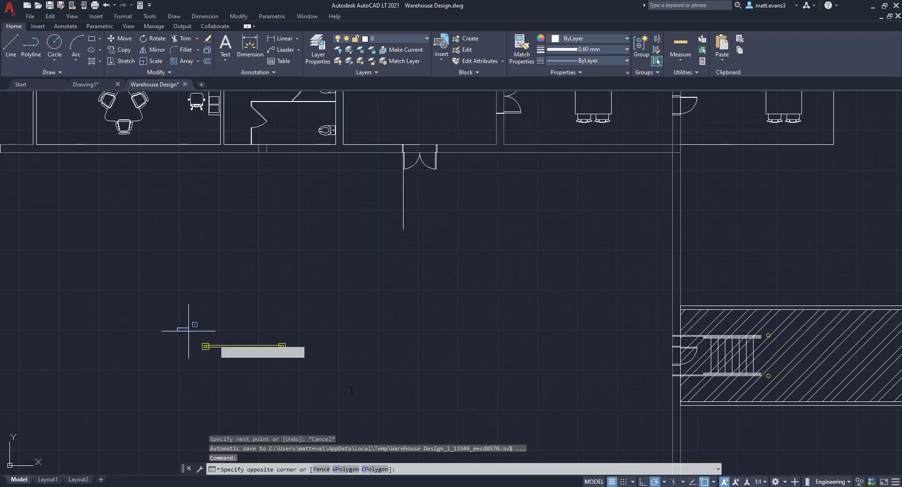
left_click(349, 375)
right_click(328, 141)
left_click(350, 209)
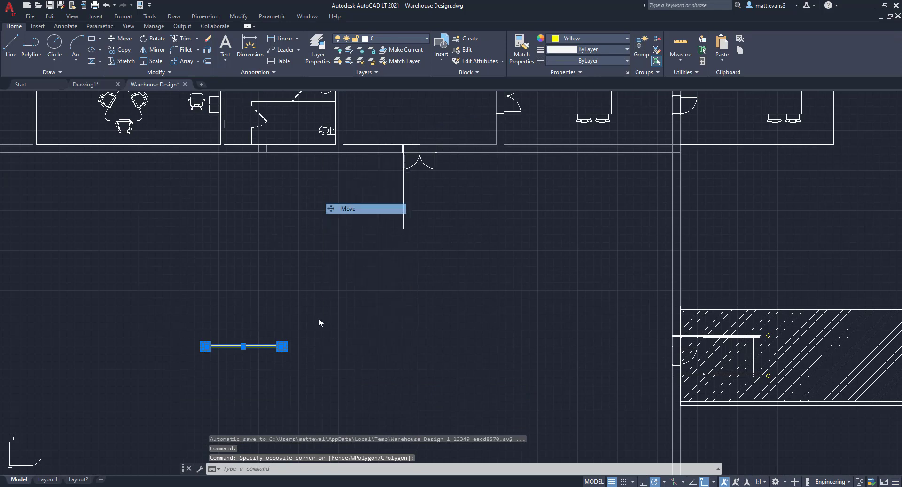
scroll(281, 348, "up", 5)
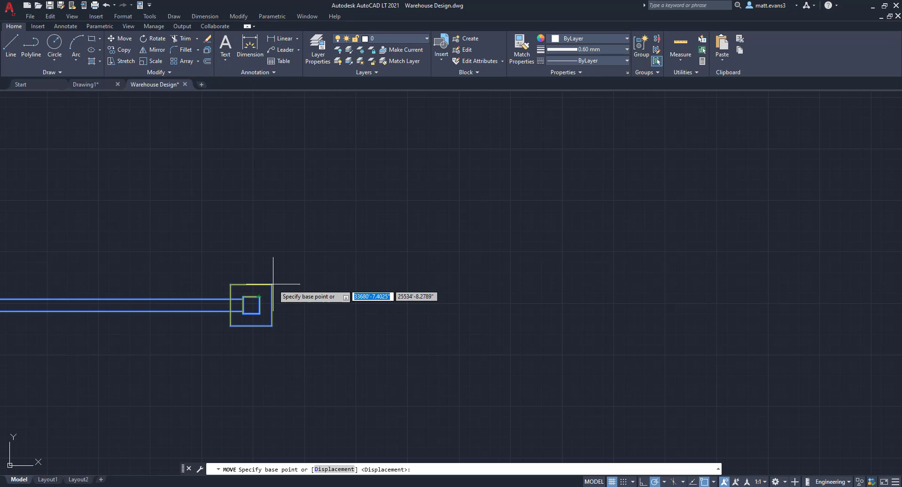
left_click(273, 284)
scroll(278, 276, "down", 5)
middle_click_drag(514, 222, 332, 241)
scroll(451, 284, "up", 5)
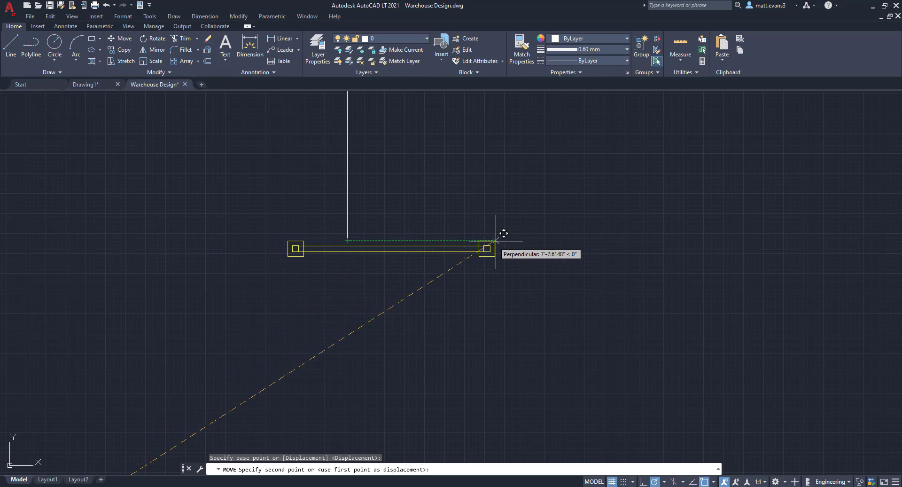
left_click(496, 241)
scroll(504, 241, "down", 4)
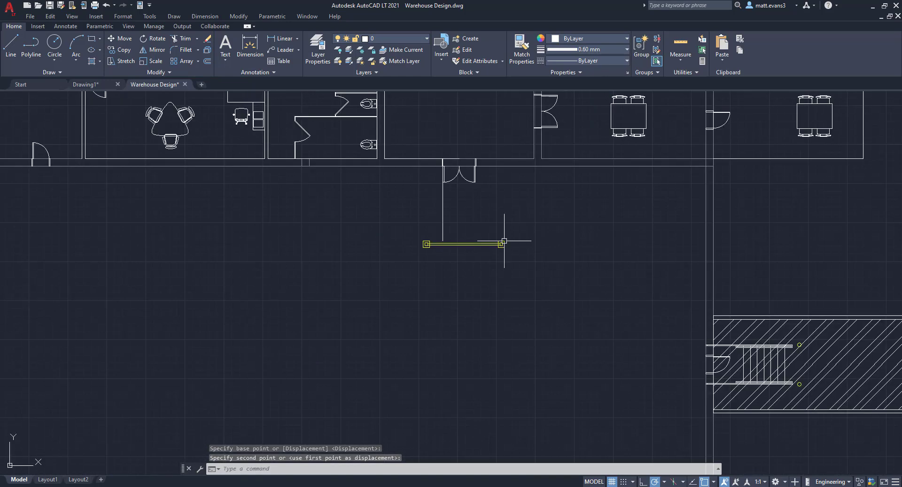
left_click(443, 207)
key("Delete")
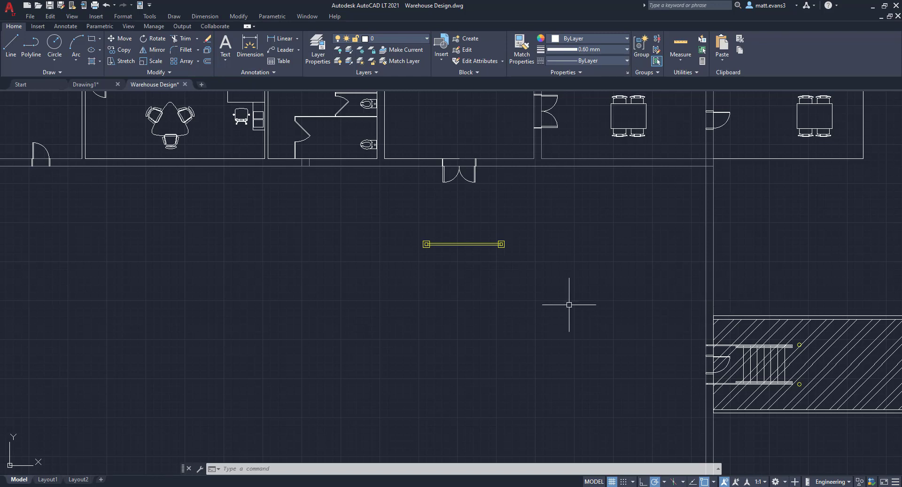
Step: Copy the guardrail from its right end, placing the first copy end to end on its left
left_click(413, 222)
left_click(549, 286)
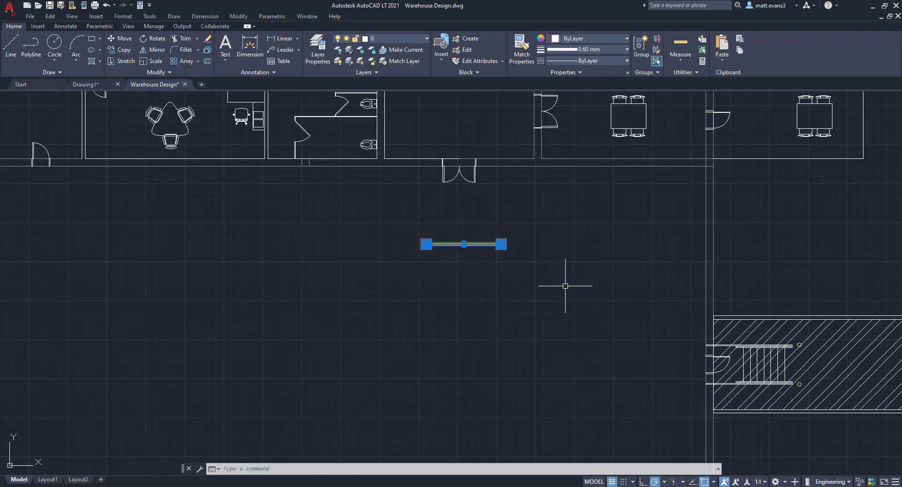
right_click(558, 274)
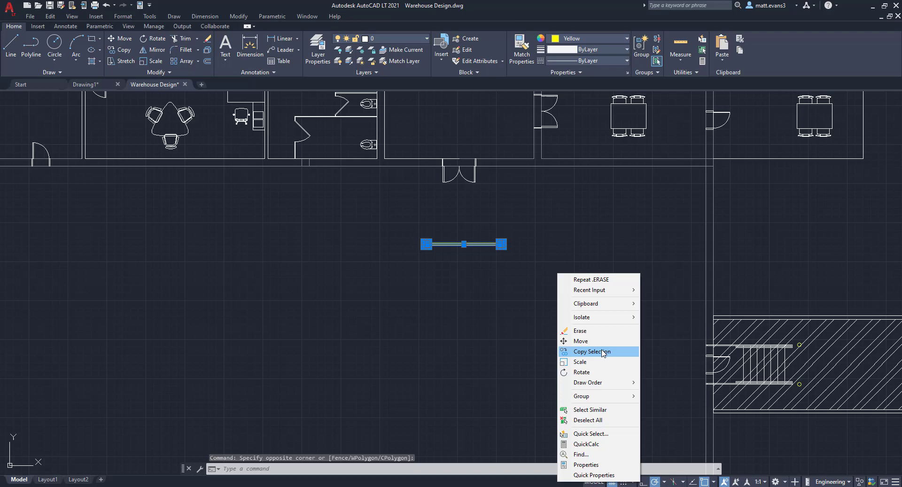
left_click(578, 351)
scroll(446, 242, "up", 6)
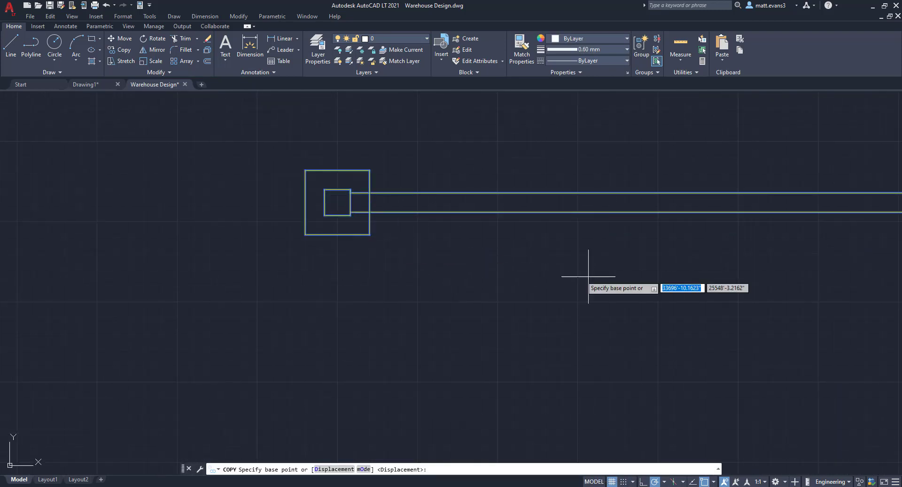
scroll(611, 263, "down", 3)
middle_click_drag(692, 268, 471, 297)
scroll(471, 296, "down", 2)
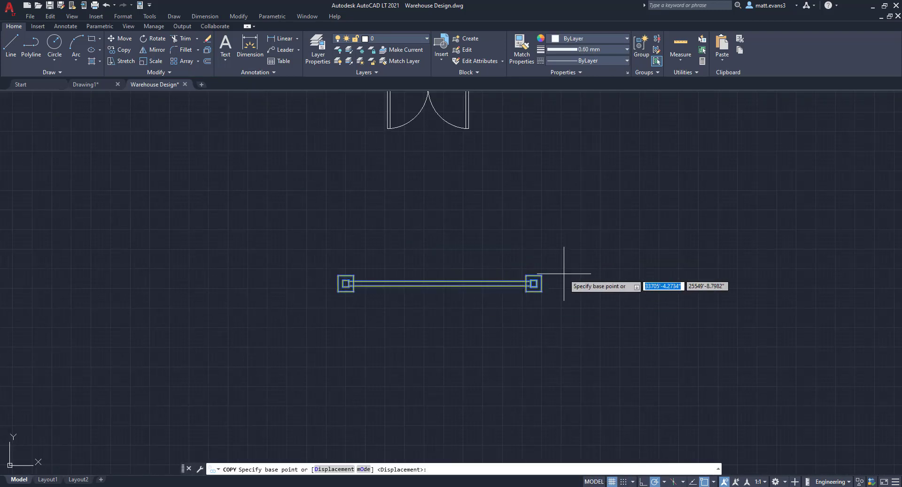
left_click(534, 282)
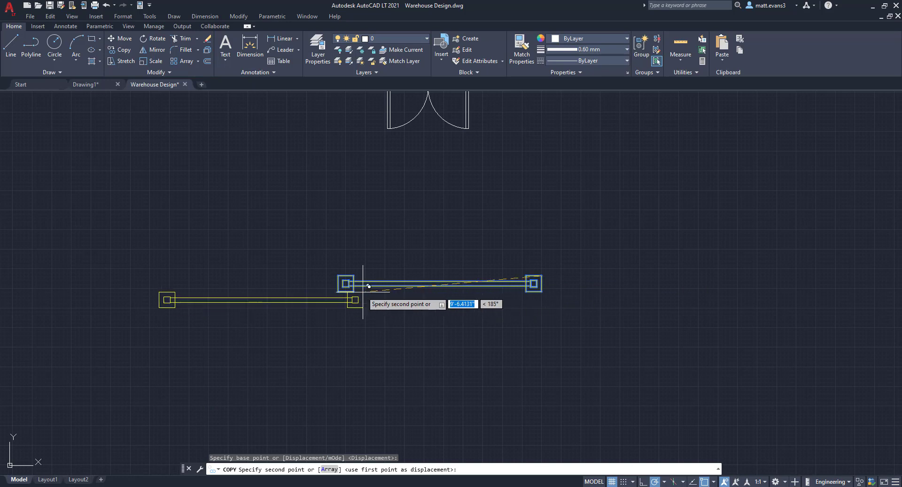
scroll(345, 292, "up", 4)
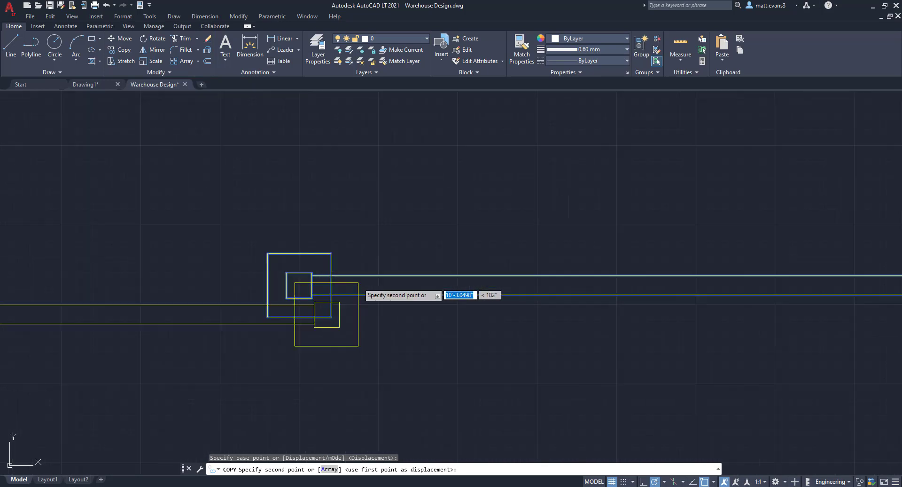
left_click(337, 248)
Step: Add two more rail sections further left along the run, then zoom out to check it
scroll(340, 297, "down", 5)
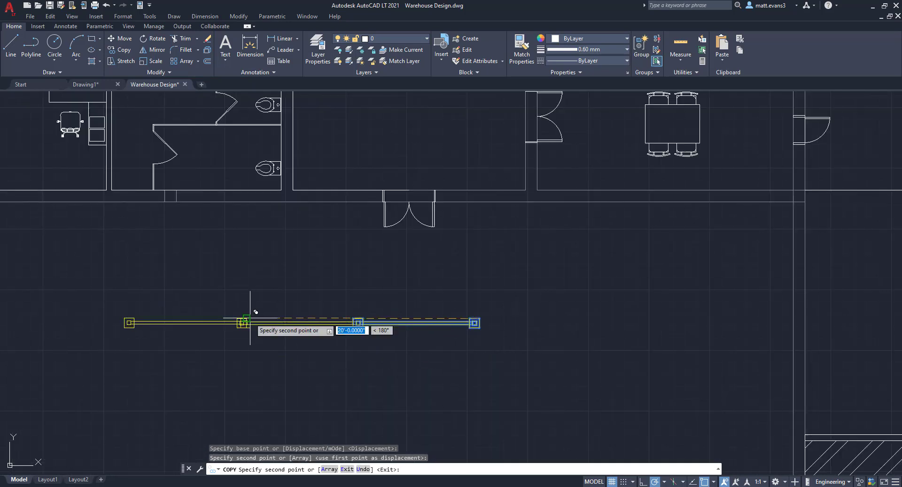
scroll(249, 315, "up", 4)
scroll(237, 319, "up", 4)
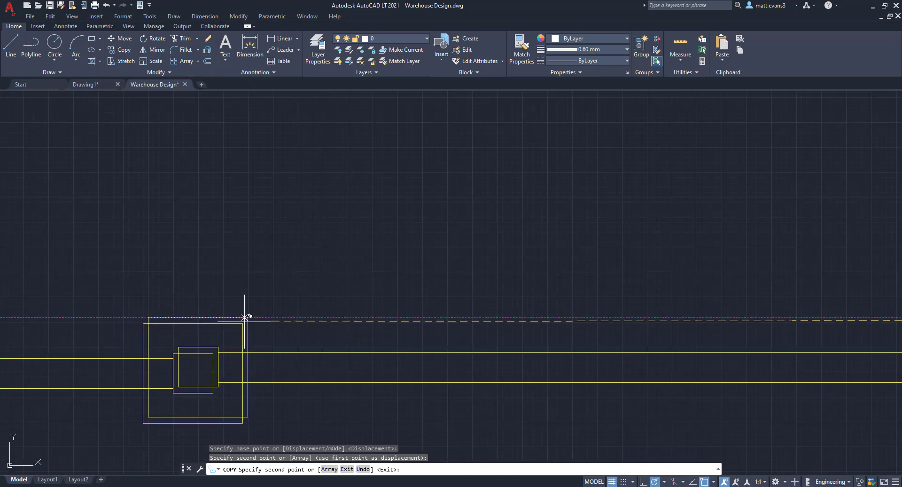
left_click(248, 317)
scroll(247, 317, "down", 5)
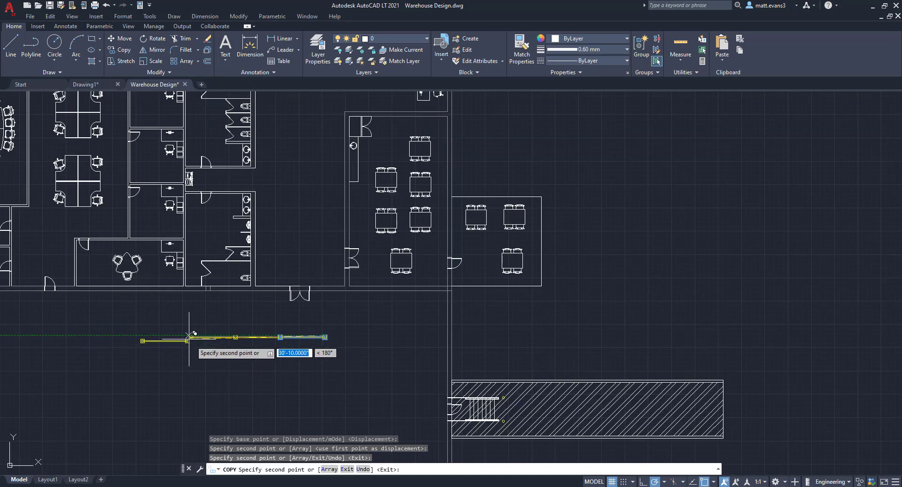
scroll(193, 336, "up", 3)
scroll(191, 334, "up", 5)
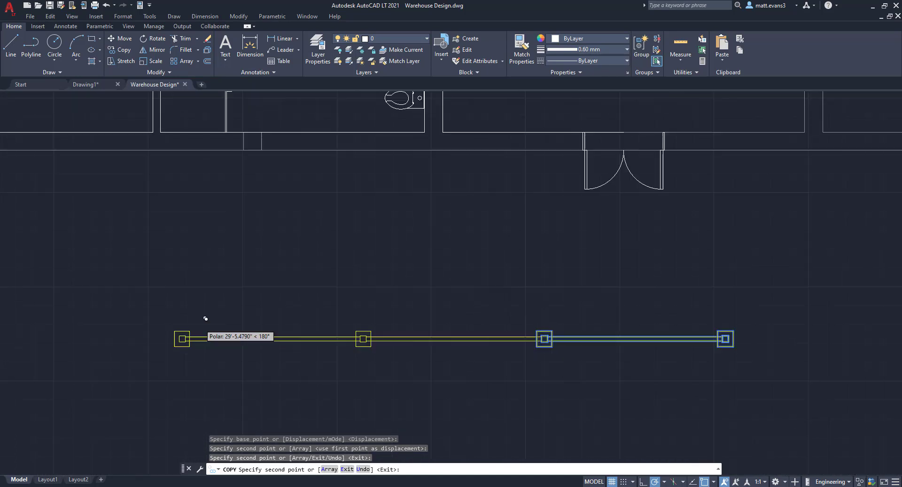
left_click(179, 337)
scroll(170, 345, "down", 5)
scroll(312, 353, "up", 4)
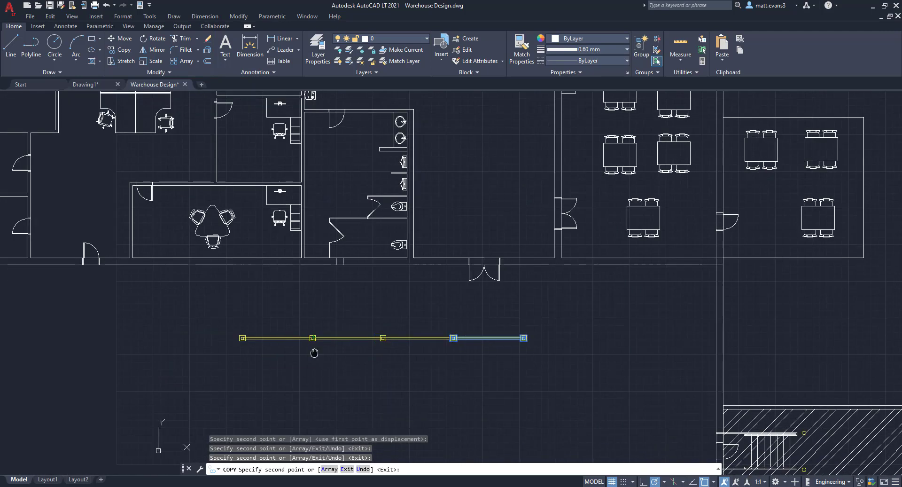
scroll(356, 325, "up", 5)
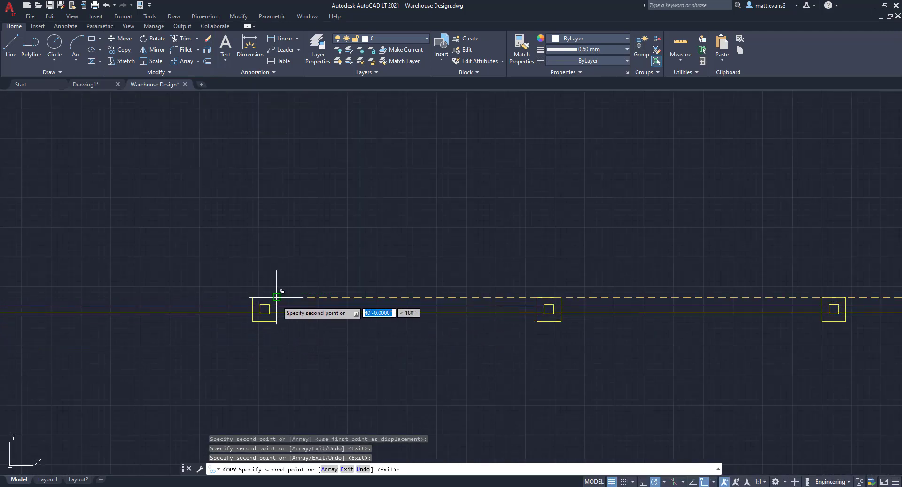
scroll(175, 332, "down", 7)
middle_click_drag(176, 331, 326, 328)
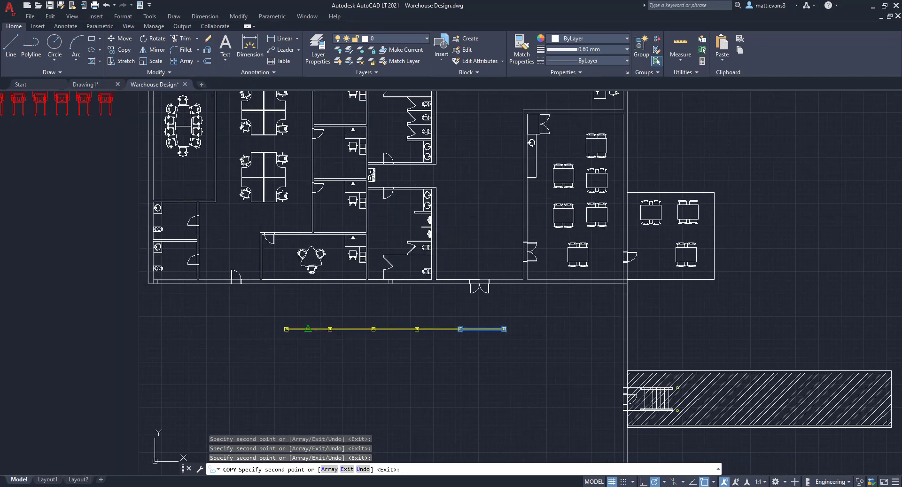
scroll(288, 327, "up", 7)
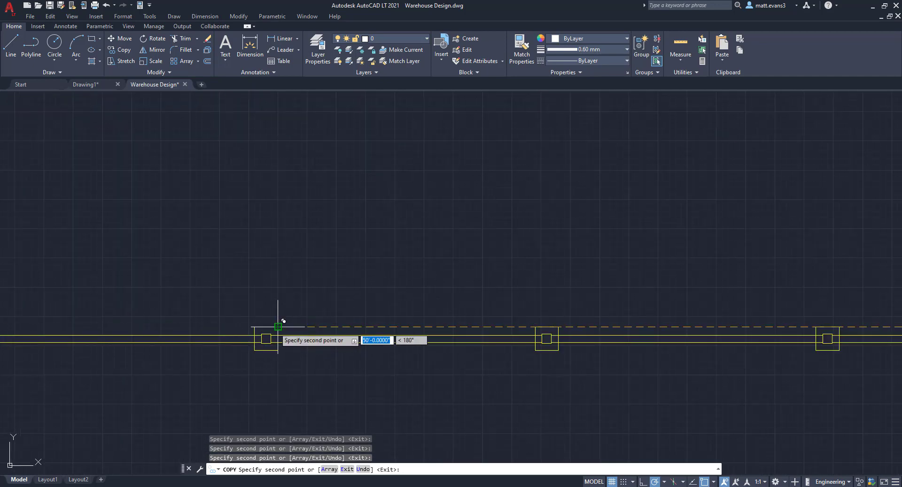
scroll(179, 336, "down", 5)
scroll(412, 290, "up", 3)
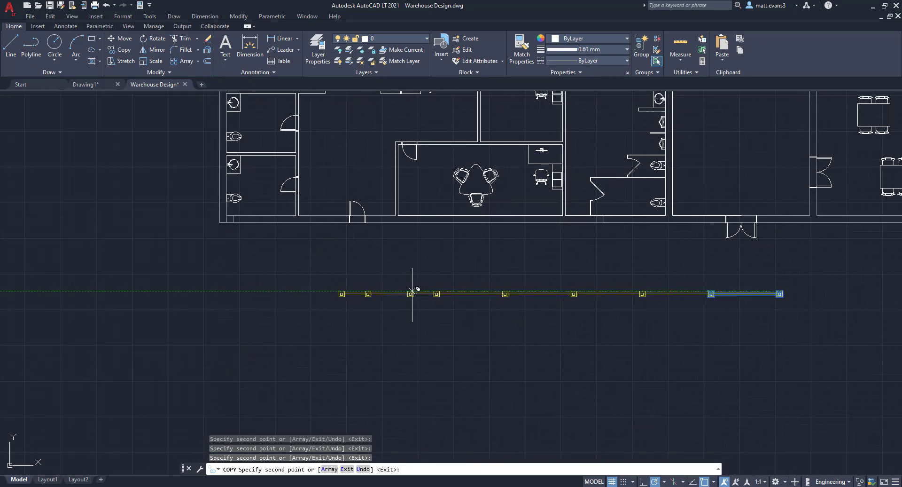
scroll(371, 294, "up", 5)
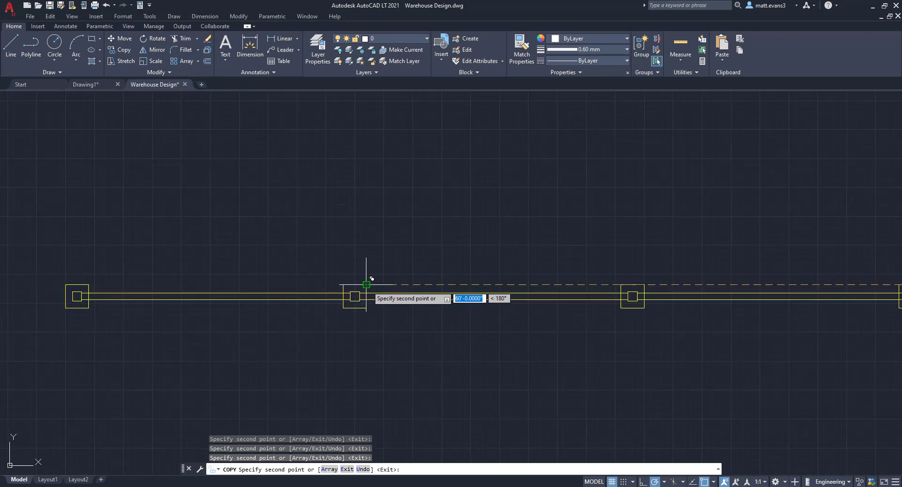
scroll(303, 324, "down", 5)
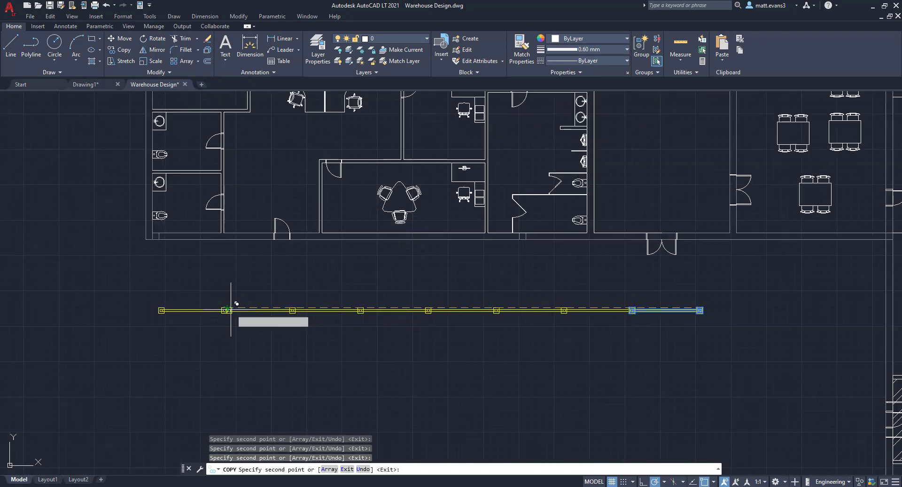
scroll(211, 302, "up", 5)
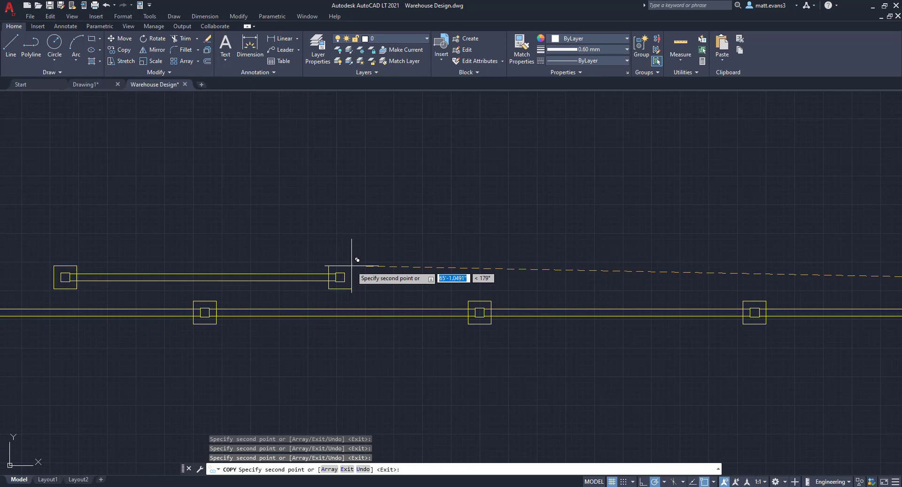
key("Escape")
scroll(397, 290, "down", 5)
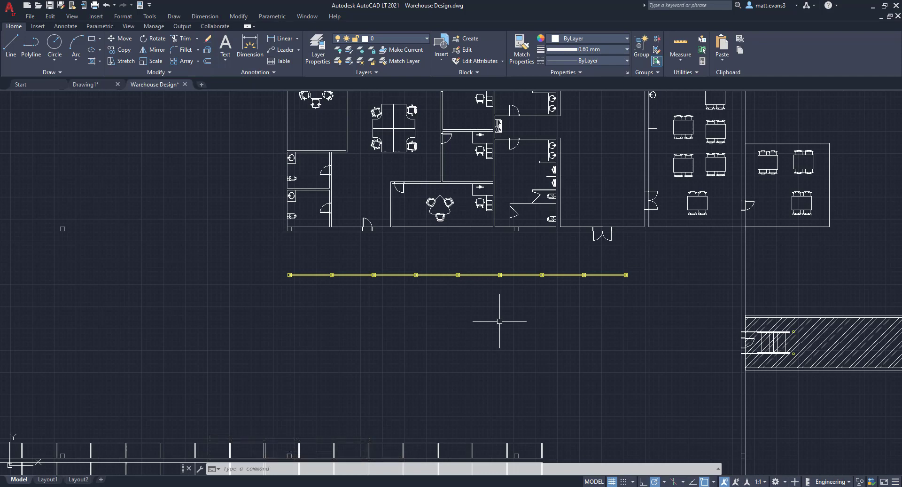
scroll(499, 321, "down", 4)
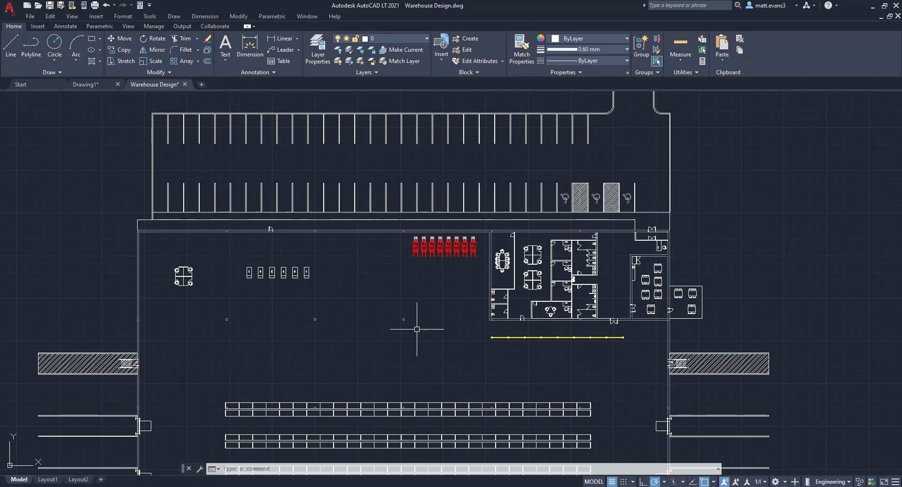
Step: Copy the first rail section to the open floor area left of the red forklifts
scroll(546, 350, "up", 8)
left_click(157, 215)
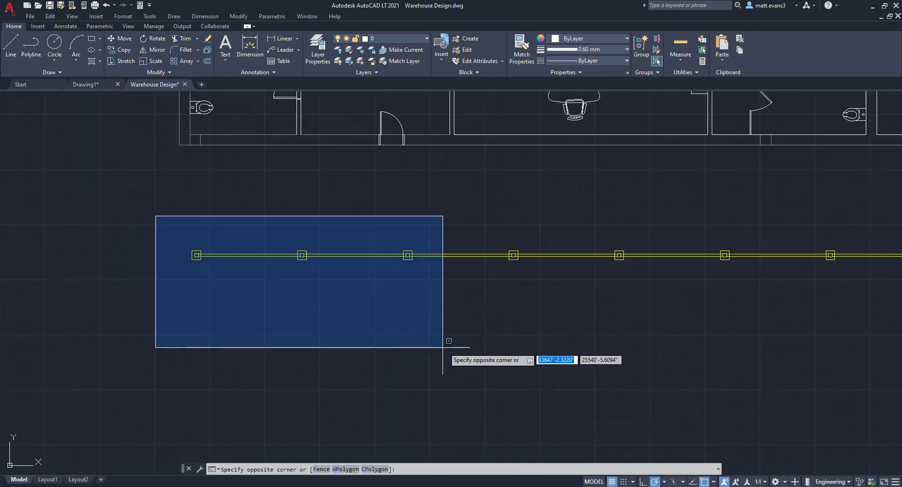
left_click(315, 272)
right_click(293, 258)
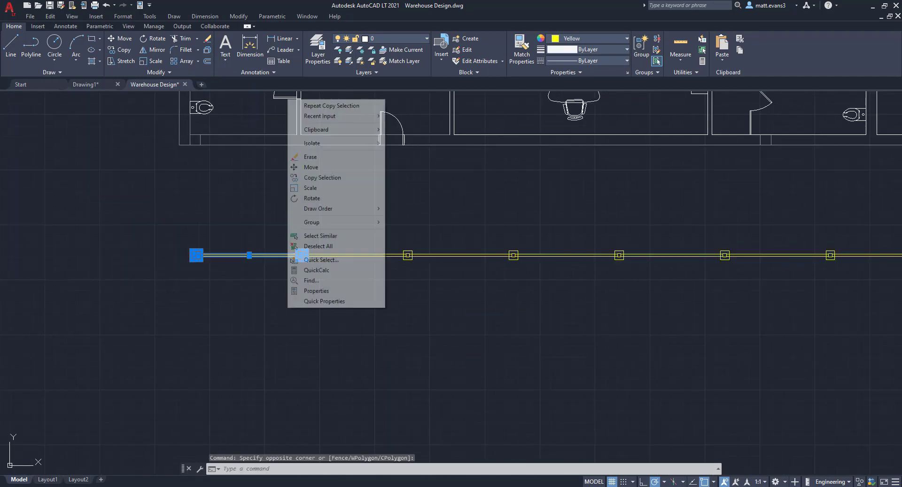
left_click(322, 177)
left_click(281, 282)
scroll(278, 288, "down", 6)
scroll(281, 310, "up", 4)
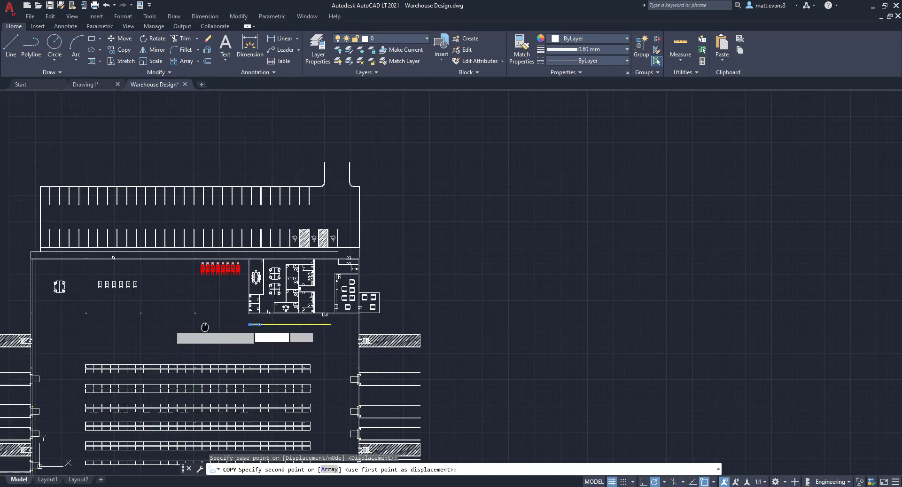
scroll(227, 285, "up", 2)
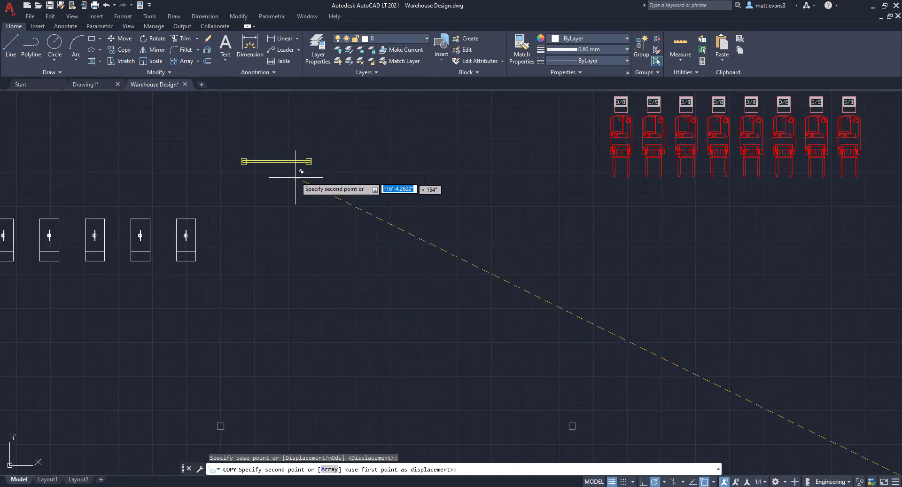
left_click(323, 184)
key("Escape")
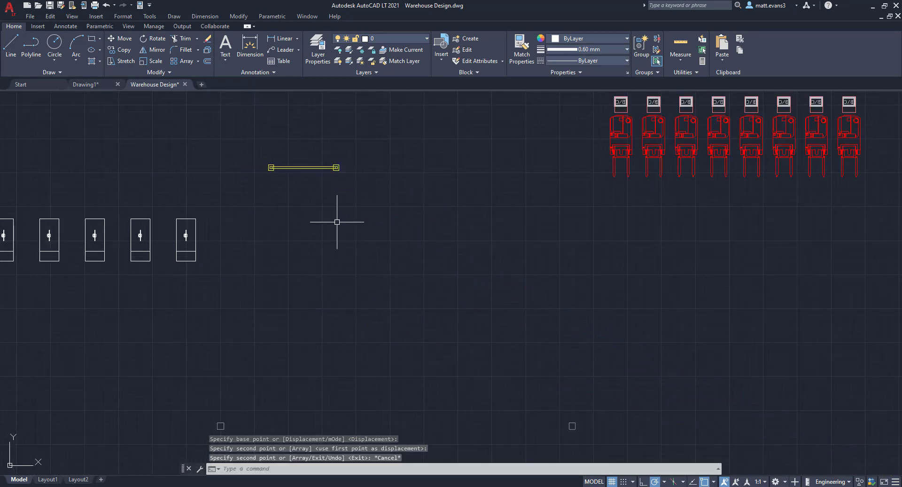
Step: Rotate the copied guardrail section 90° so it runs vertically
left_click(414, 209)
right_click(378, 223)
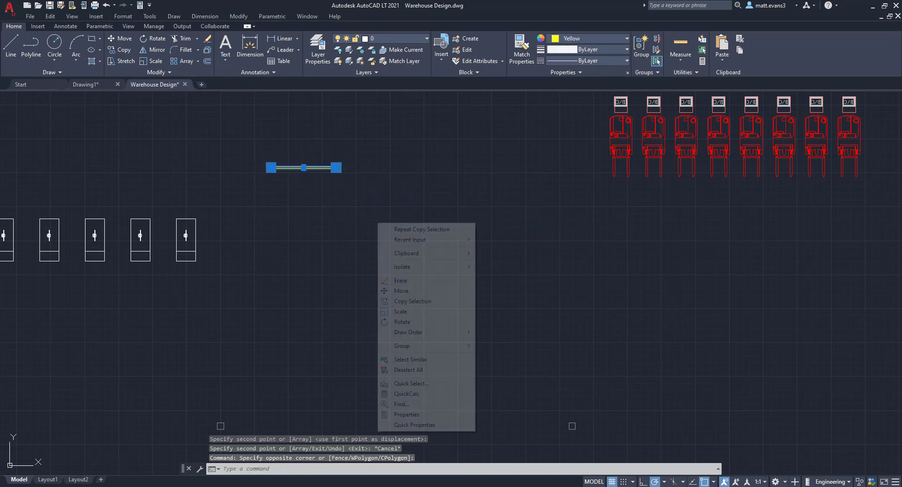
left_click(429, 325)
left_click(372, 220)
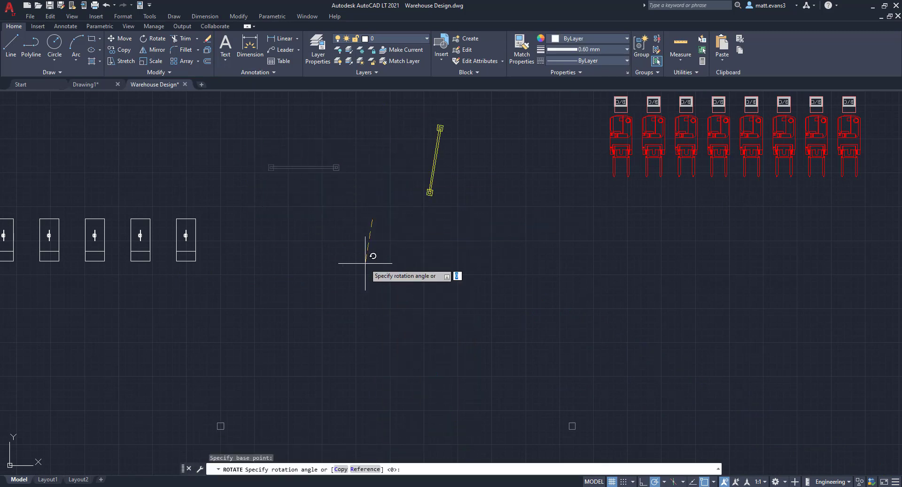
key("Return")
Step: Move the vertical section by its top end leftward to just below the warehouse wall
left_click(413, 96)
left_click(464, 206)
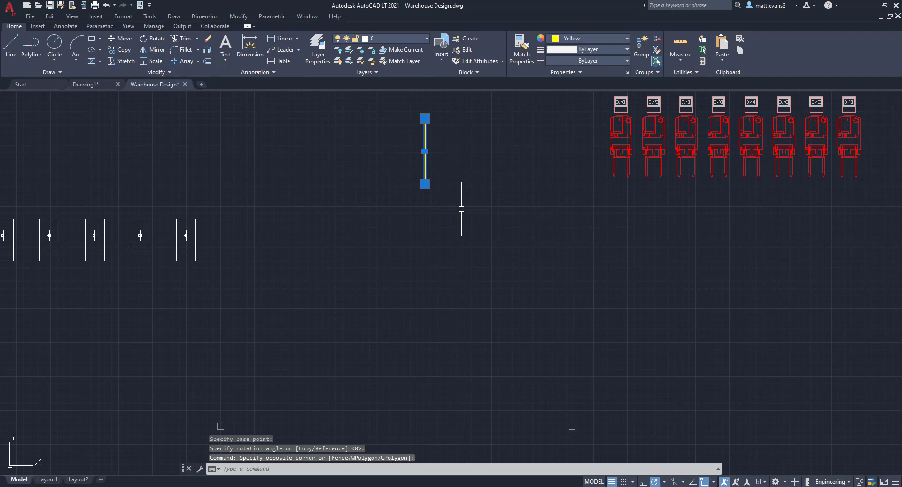
right_click(462, 209)
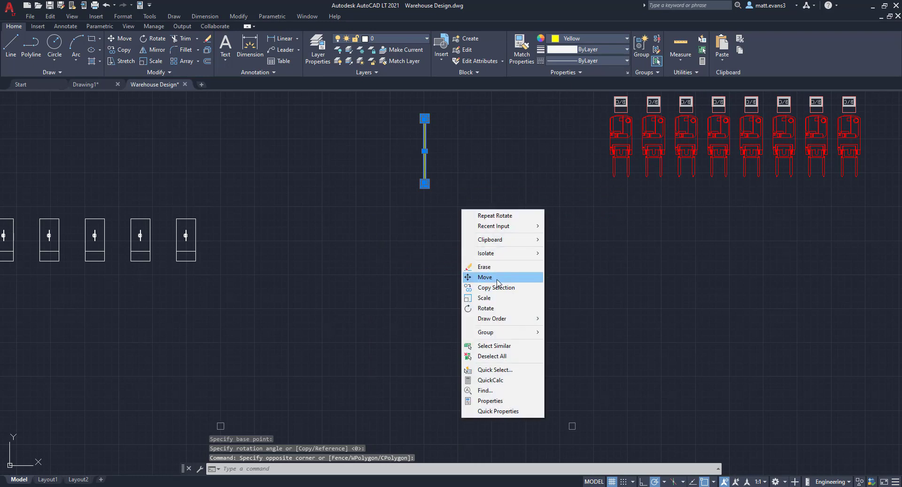
left_click(498, 278)
left_click(425, 118)
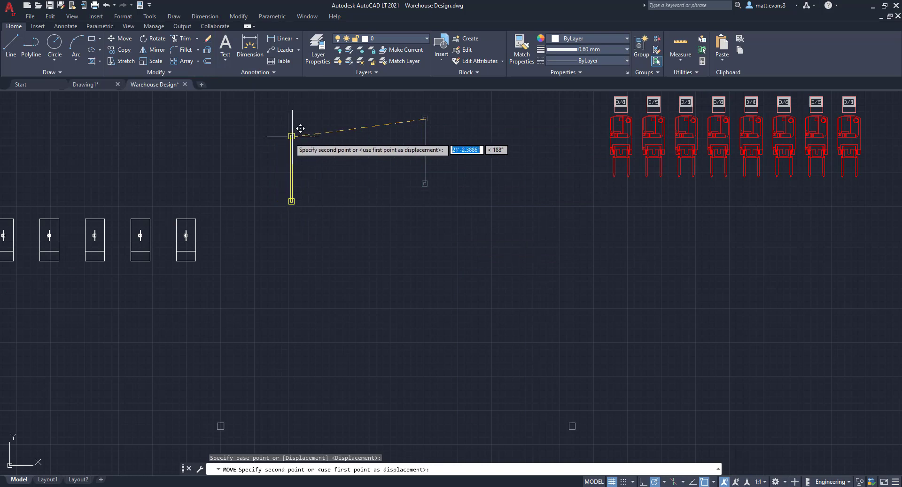
left_click(295, 135)
left_click(295, 135)
middle_click_drag(332, 247, 335, 315)
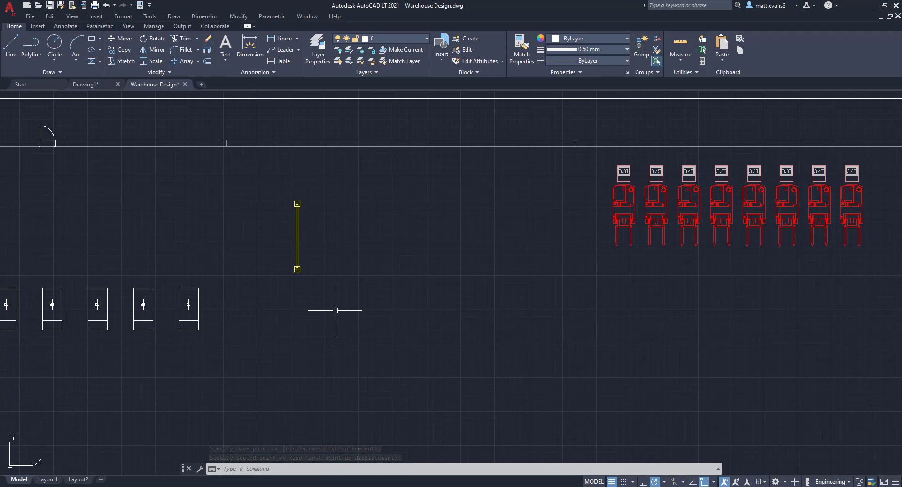
Step: Shift the vertical rail section slightly up and right from its end post's corner
left_click(282, 191)
left_click(333, 306)
right_click(333, 307)
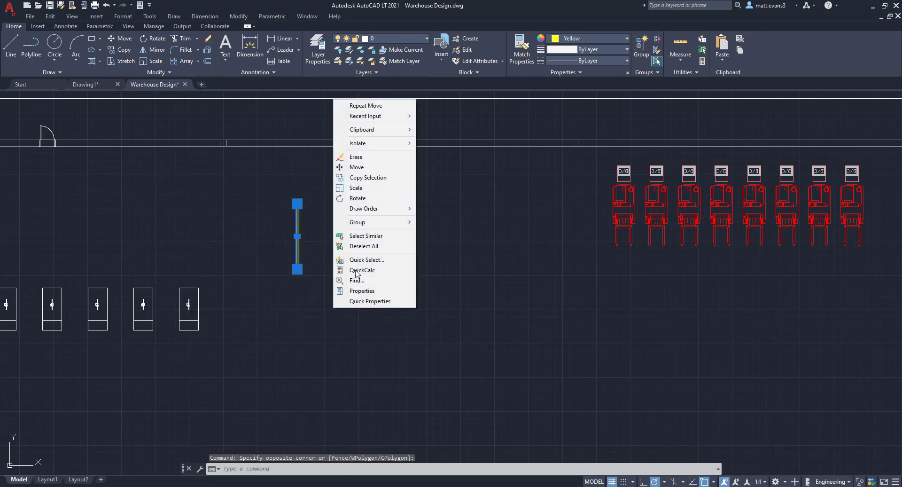
left_click(369, 168)
scroll(303, 200, "up", 5)
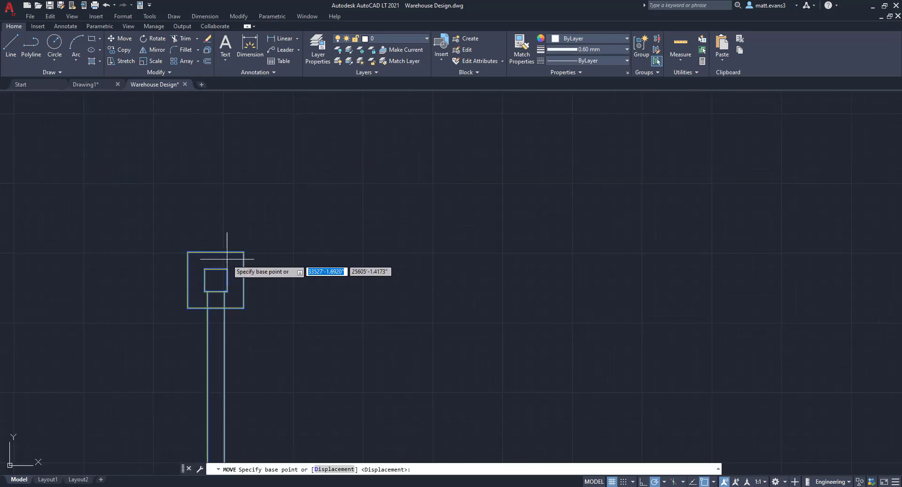
left_click(230, 267)
scroll(235, 258, "down", 5)
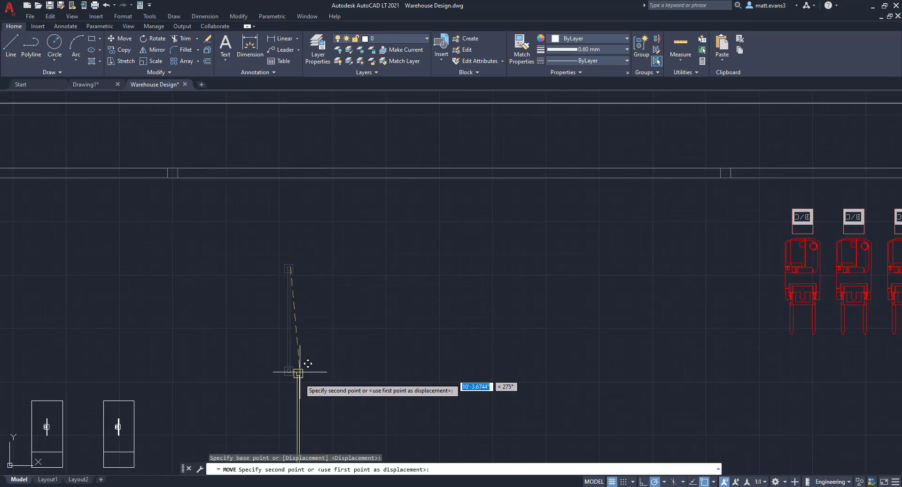
left_click(298, 262)
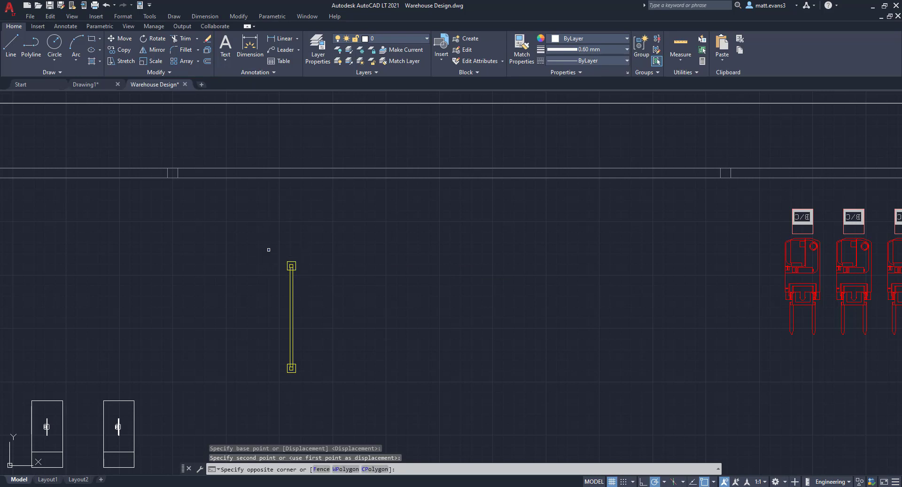
Step: Copy the vertical section end to end below itself, placing it at the column base
left_click(329, 394)
right_click(338, 332)
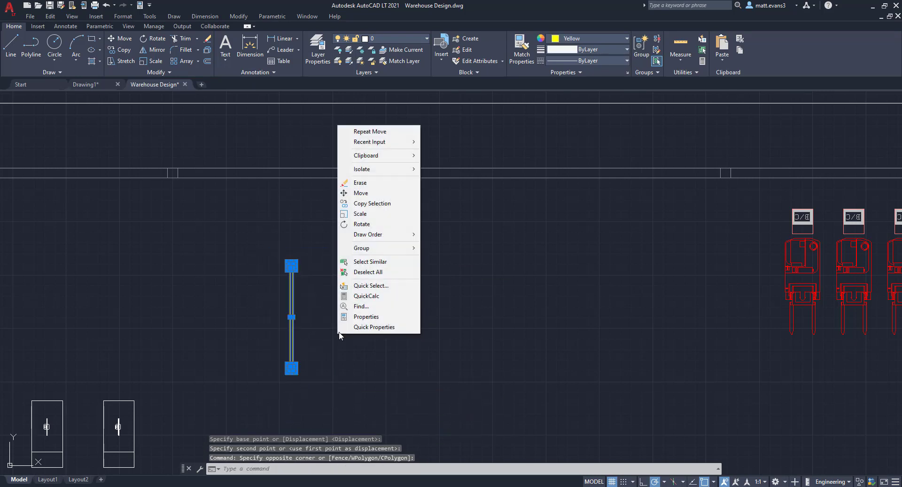
left_click(367, 203)
scroll(278, 254, "up", 5)
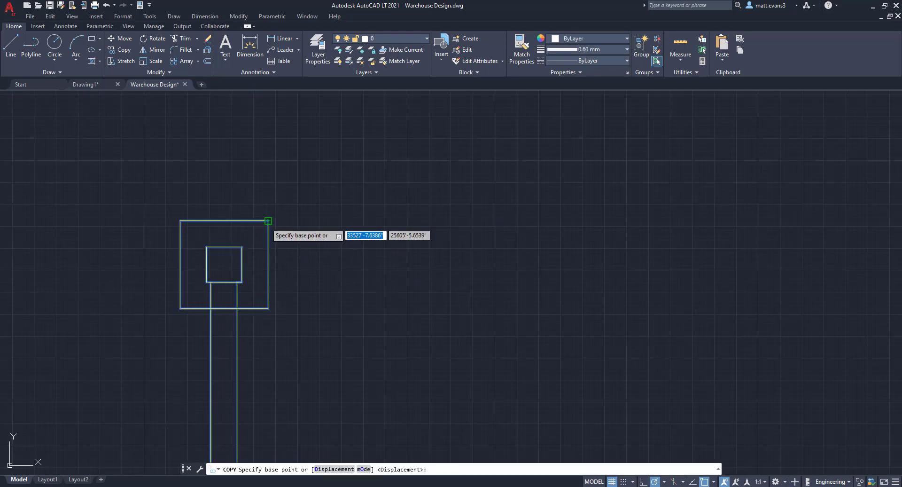
left_click(268, 221)
scroll(281, 323, "down", 8)
middle_click_drag(325, 345, 329, 157)
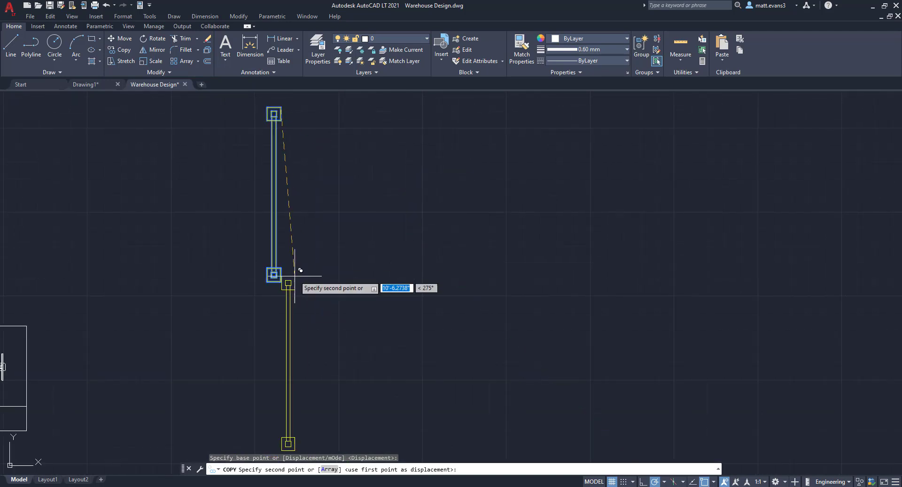
scroll(299, 272, "up", 8)
left_click(204, 221)
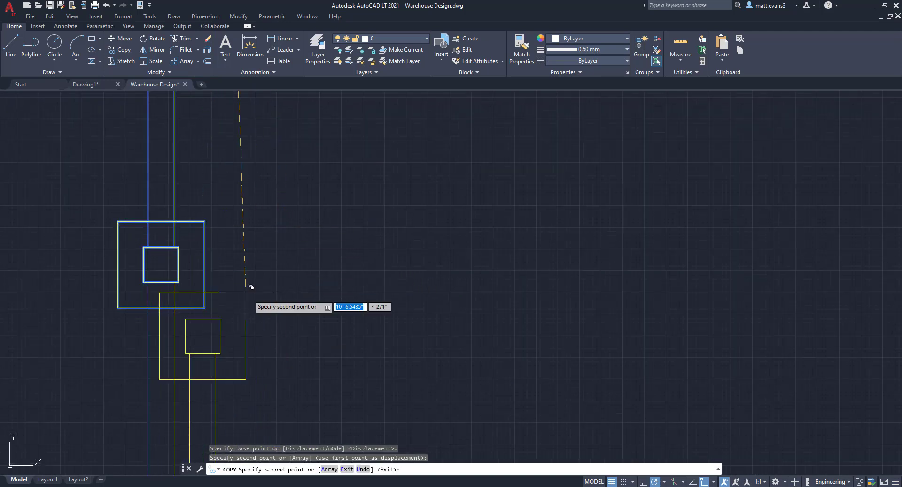
scroll(263, 285, "down", 6)
scroll(296, 282, "up", 2)
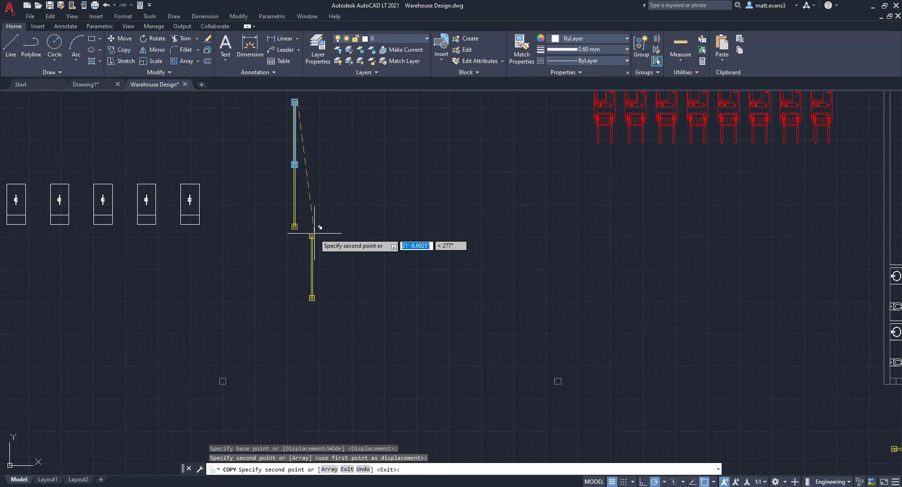
scroll(300, 221, "up", 5)
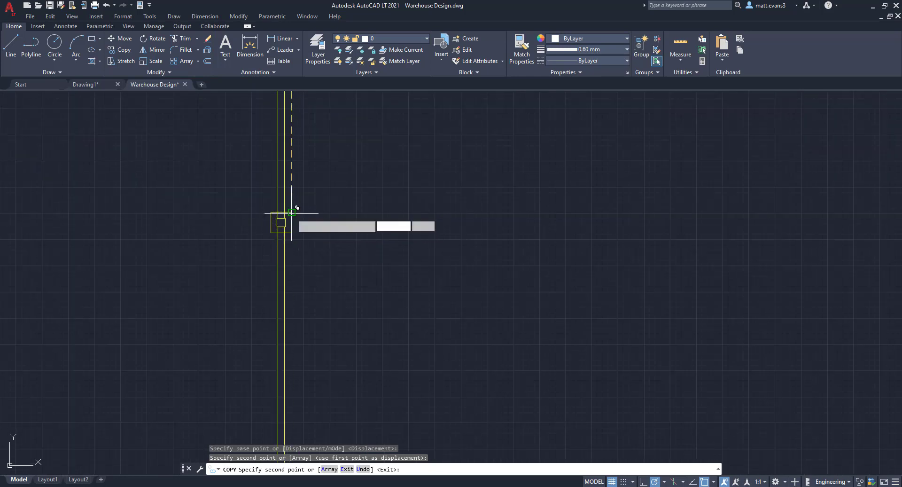
left_click(297, 207)
scroll(329, 225, "down", 5)
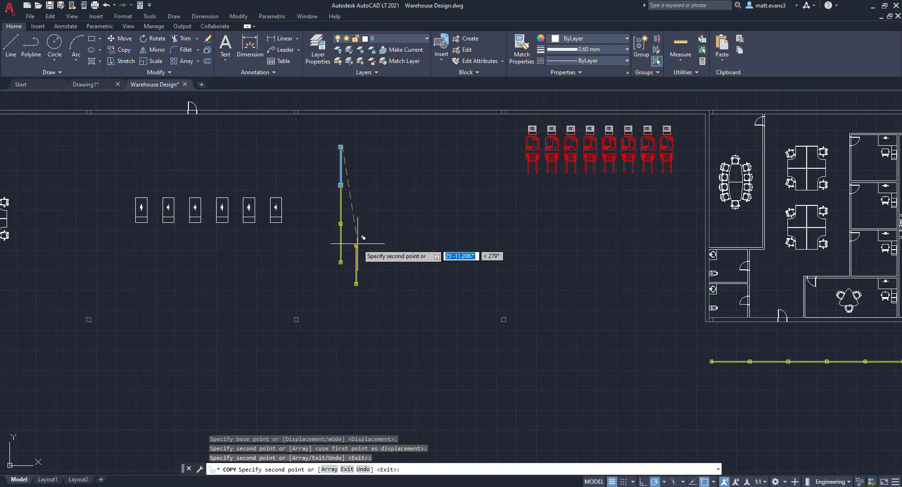
key("Escape")
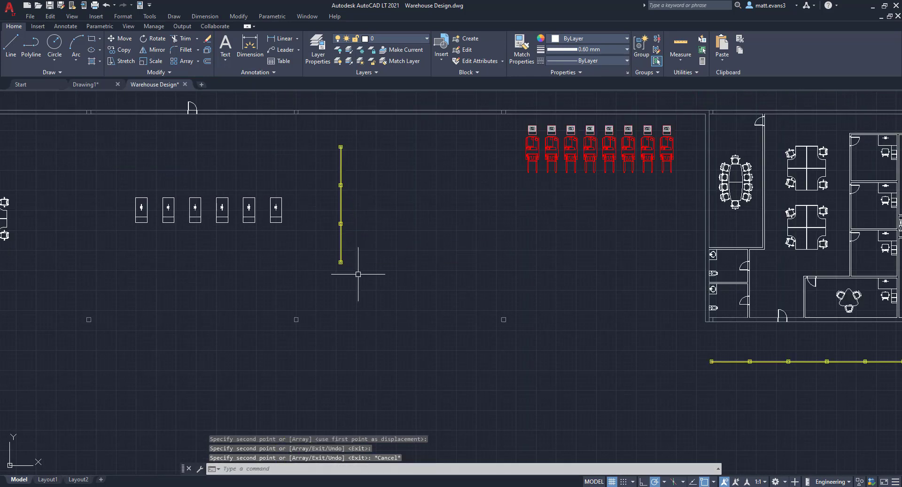
Step: Select the lower guardrail segment for moving, cancel the move, and reselect it
left_click(329, 220)
left_click(360, 275)
right_click(361, 280)
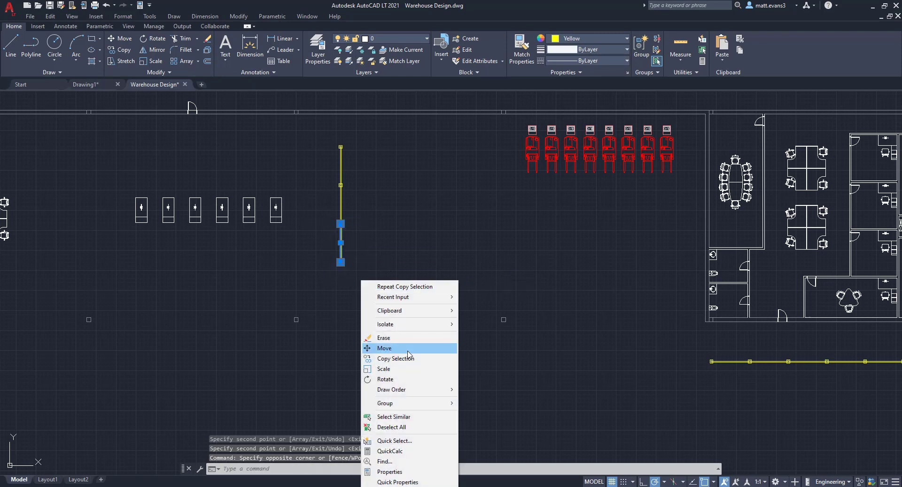
left_click(408, 350)
key("Escape")
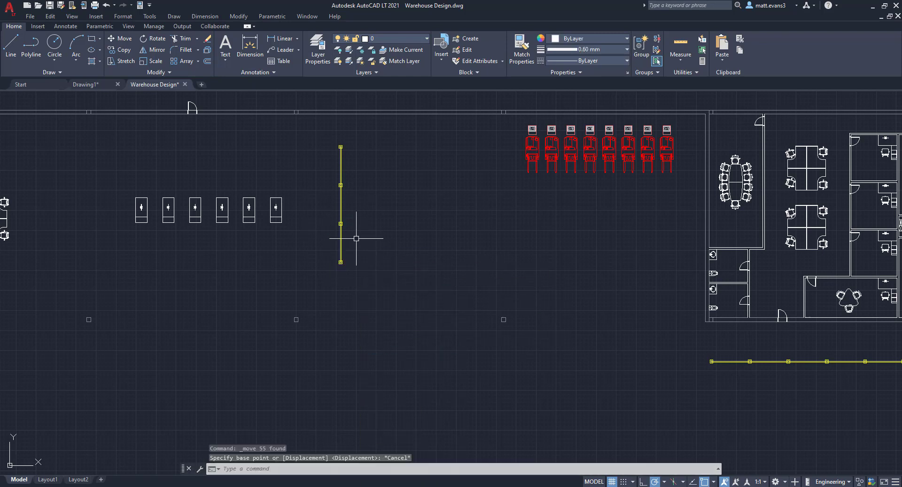
left_click(331, 219)
Step: Copy the bottom-right horizontal guardrail segment to a spot left of the vertical run
left_click(375, 286)
right_click(375, 287)
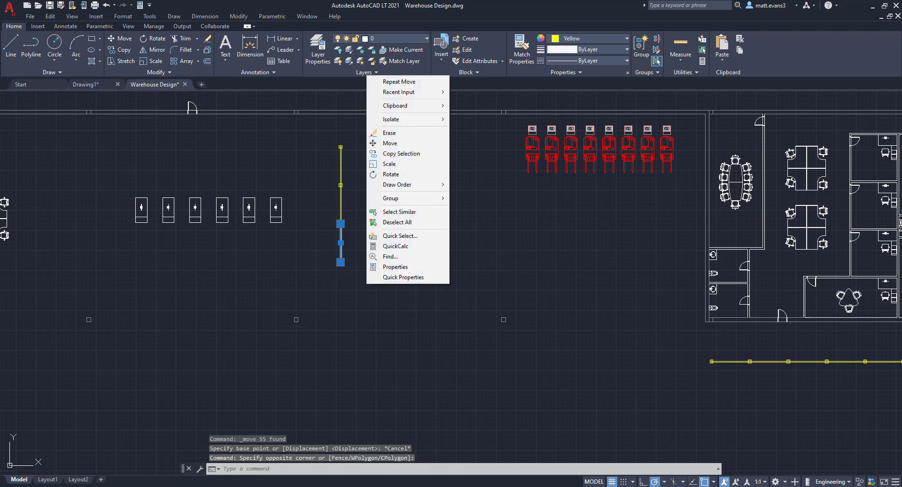
key("Escape")
key("Escape")
left_click(702, 353)
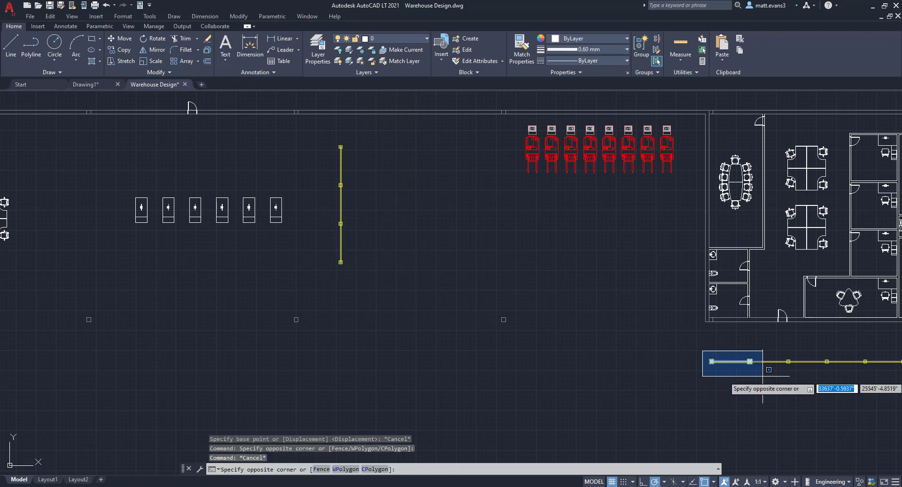
left_click(754, 372)
right_click(757, 372)
left_click(794, 242)
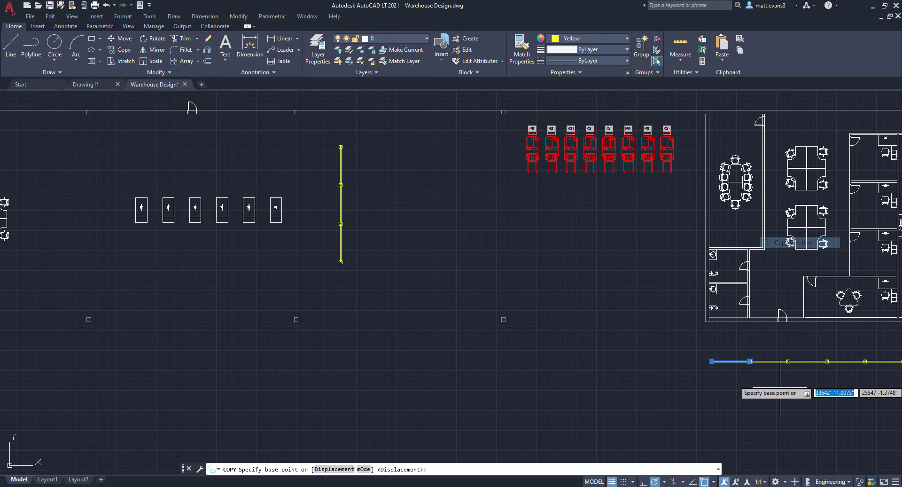
left_click(766, 376)
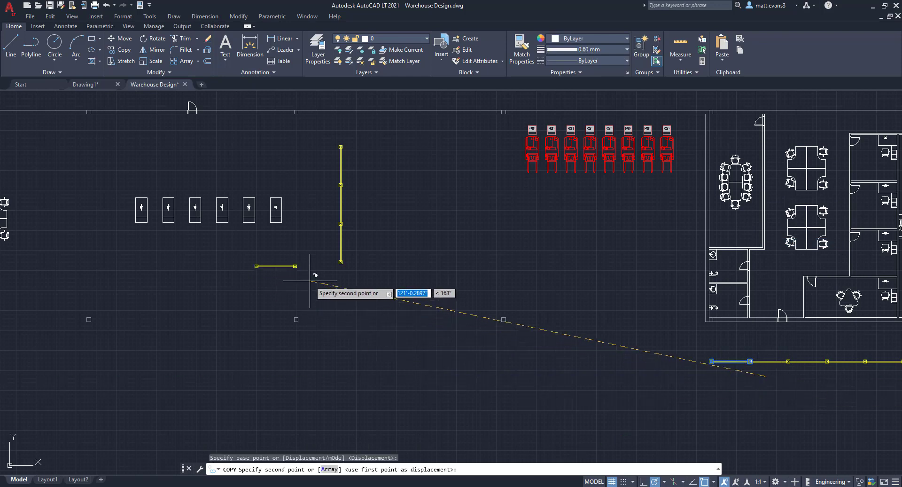
scroll(314, 280, "up", 2)
left_click(305, 299)
key("Escape")
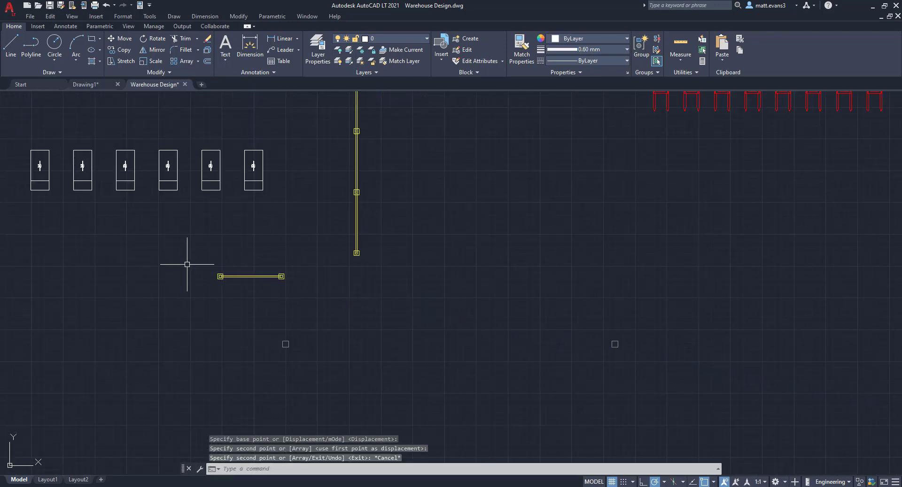
Step: Move the copied segment by its right end so it sits level with the vertical run's bottom end
left_click(187, 264)
left_click(321, 301)
scroll(270, 274, "up", 6)
right_click(271, 276)
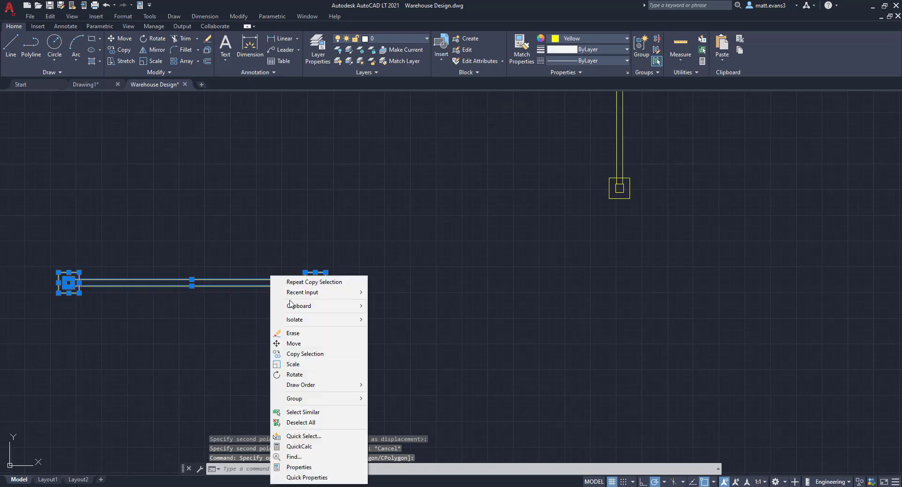
left_click(293, 343)
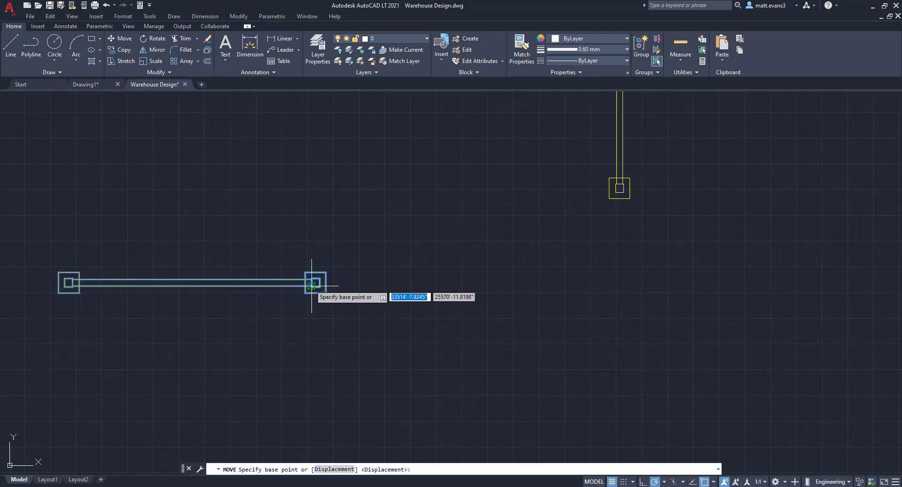
left_click(315, 283)
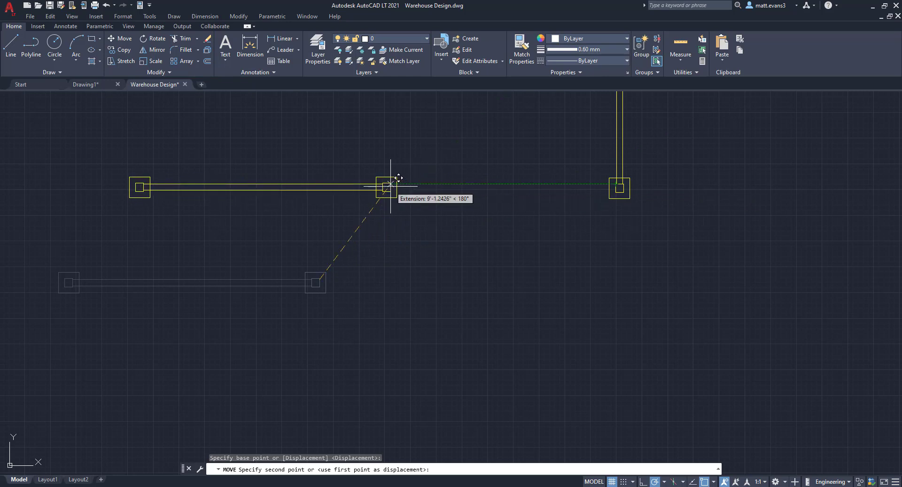
left_click(391, 187)
scroll(476, 286, "down", 6)
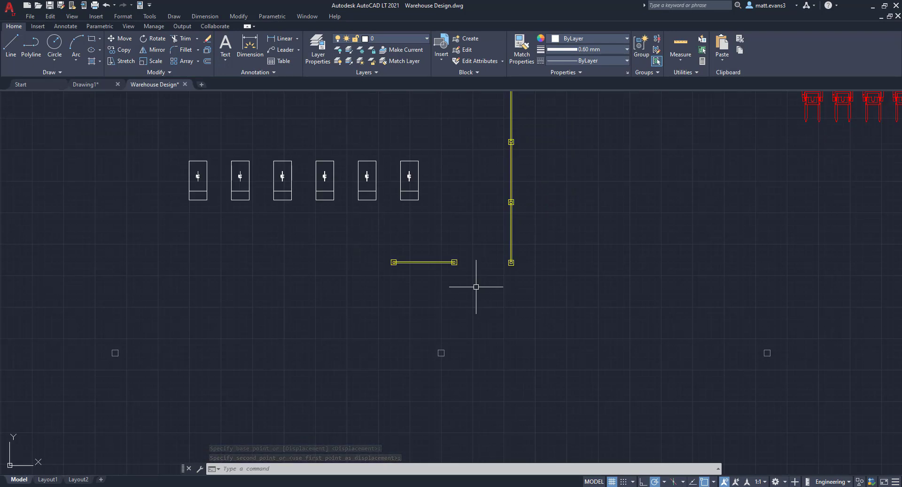
Step: Start copying the short horizontal segment, then cancel without placing a copy
left_click(359, 244)
left_click(471, 277)
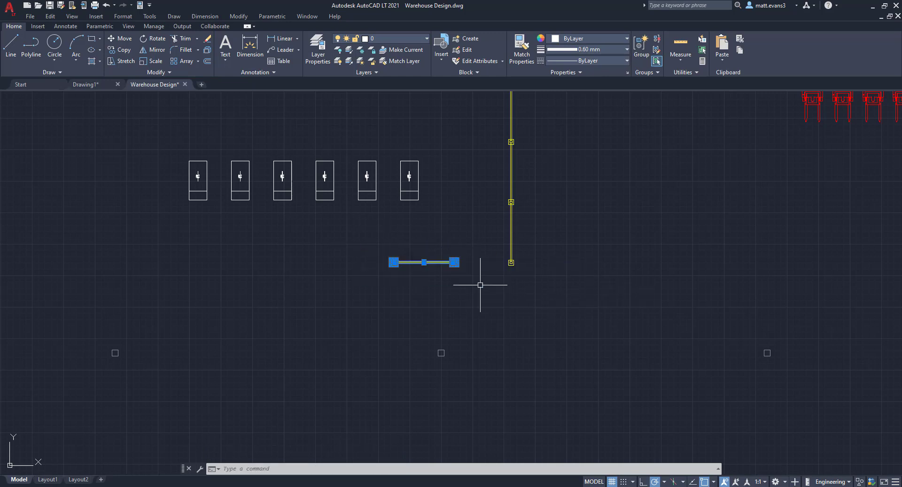
right_click(455, 300)
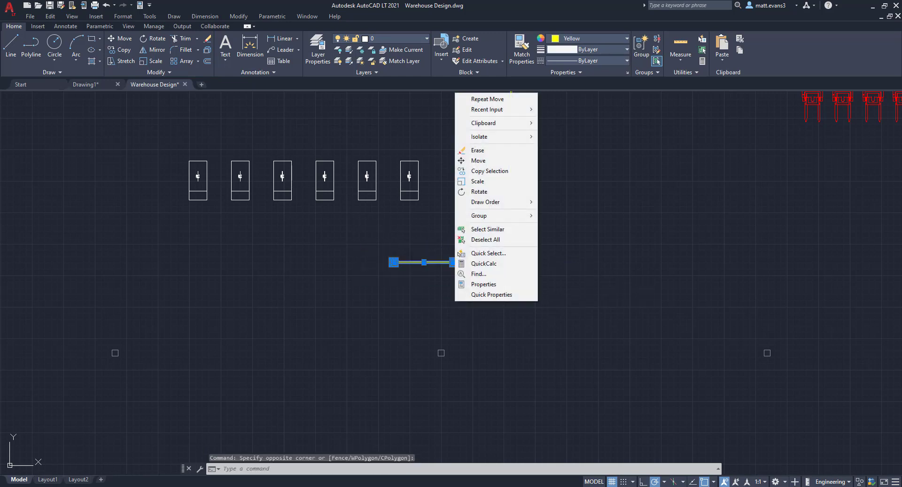
left_click(480, 171)
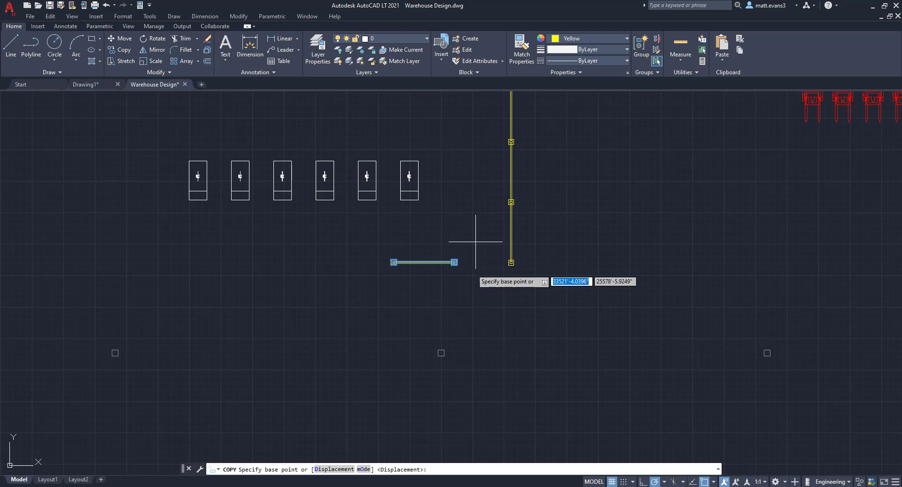
scroll(470, 256, "up", 5)
left_click(427, 222)
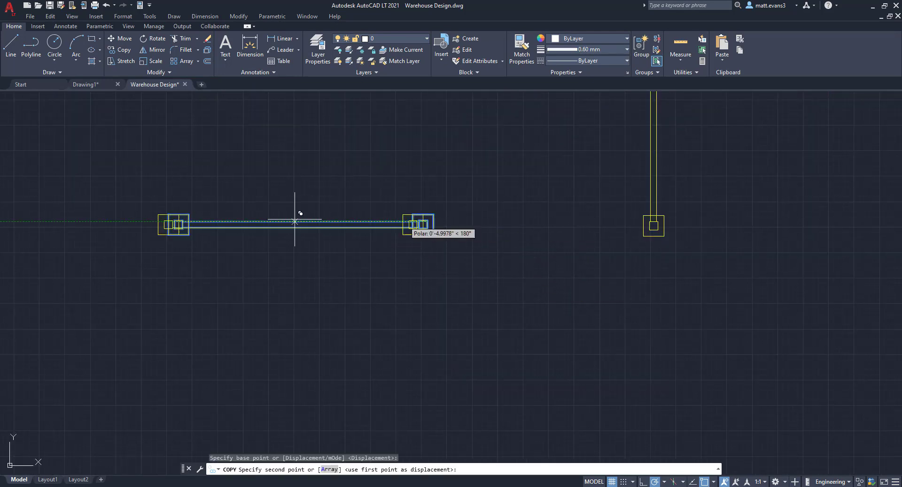
scroll(182, 220, "up", 6)
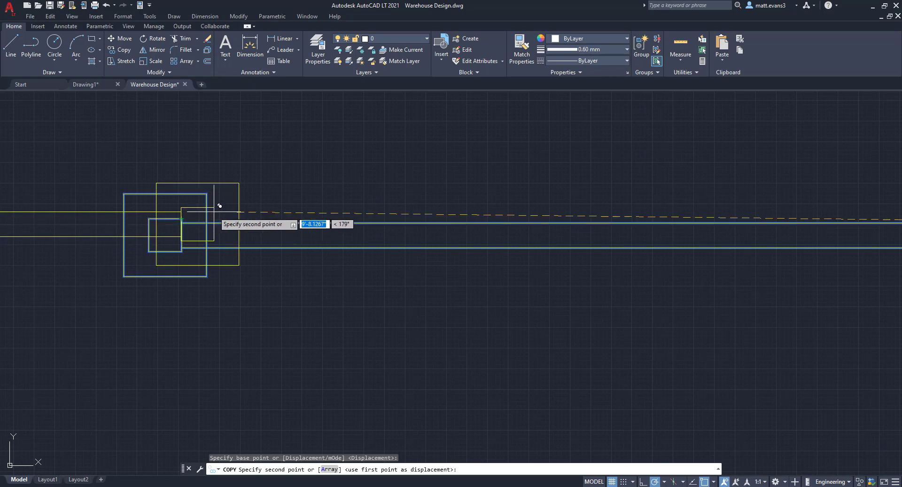
key("Escape")
scroll(210, 252, "down", 4)
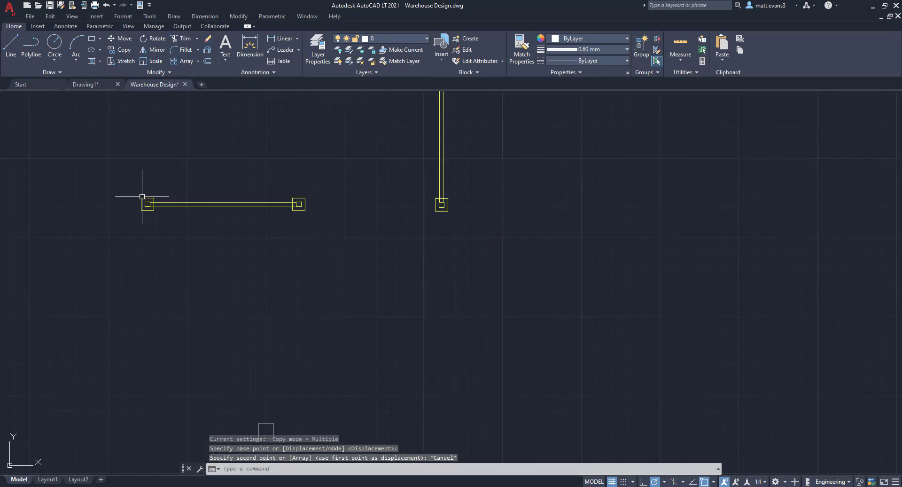
Step: Shift the short horizontal segment from its end so it lines up with the vertical run's bottom post
left_click(132, 184)
left_click(332, 250)
right_click(327, 203)
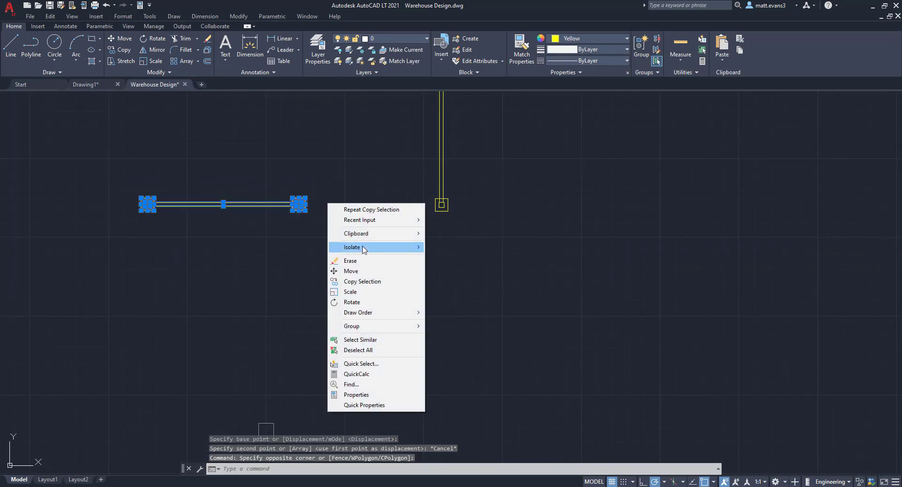
left_click(365, 271)
scroll(305, 199, "up", 10)
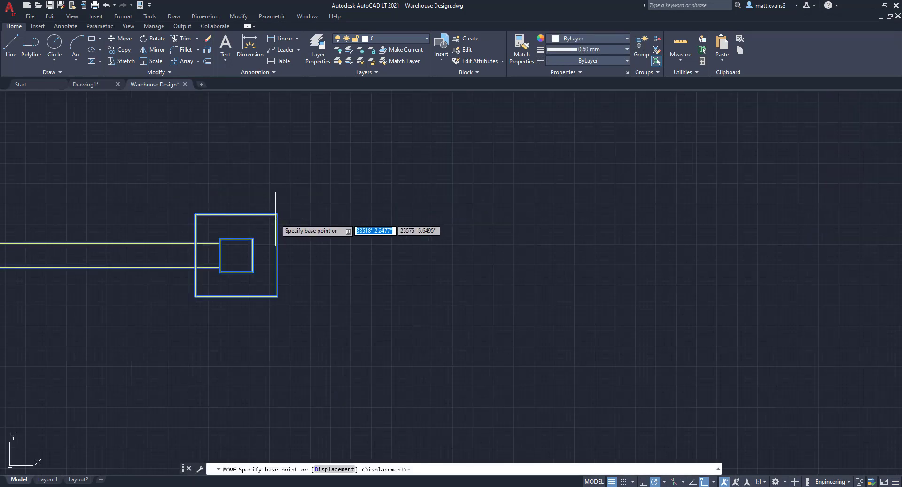
left_click(276, 202)
scroll(242, 241, "down", 4)
middle_click_drag(65, 257, 244, 242)
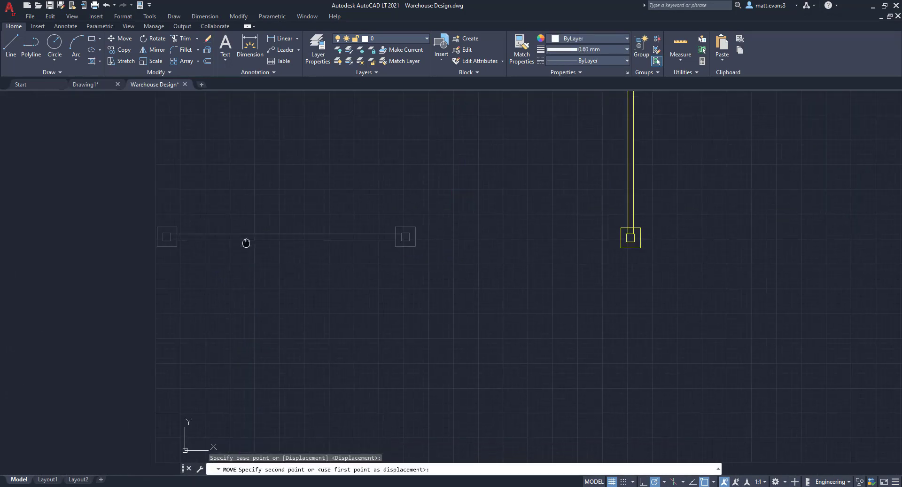
left_click(420, 228)
Step: Copy the horizontal guardrail segment from its right end, placing the first copy 10' to the left
left_click(90, 198)
left_click(484, 303)
right_click(471, 269)
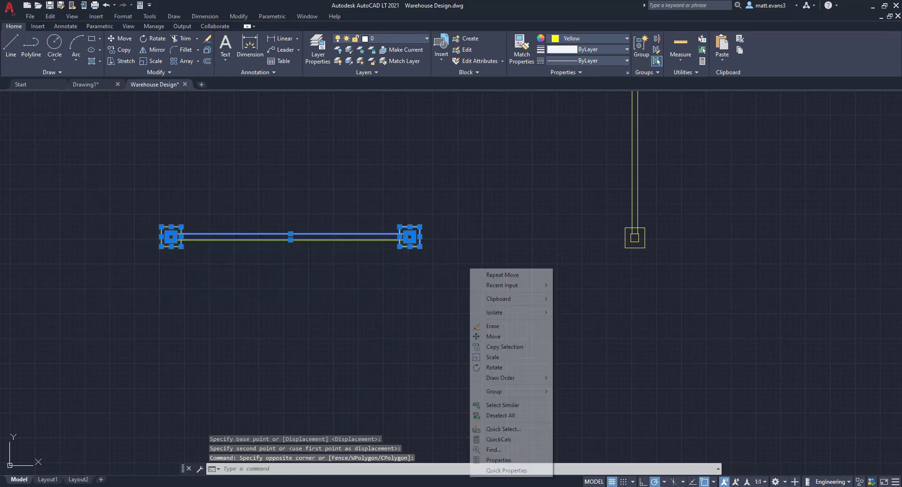
left_click(511, 347)
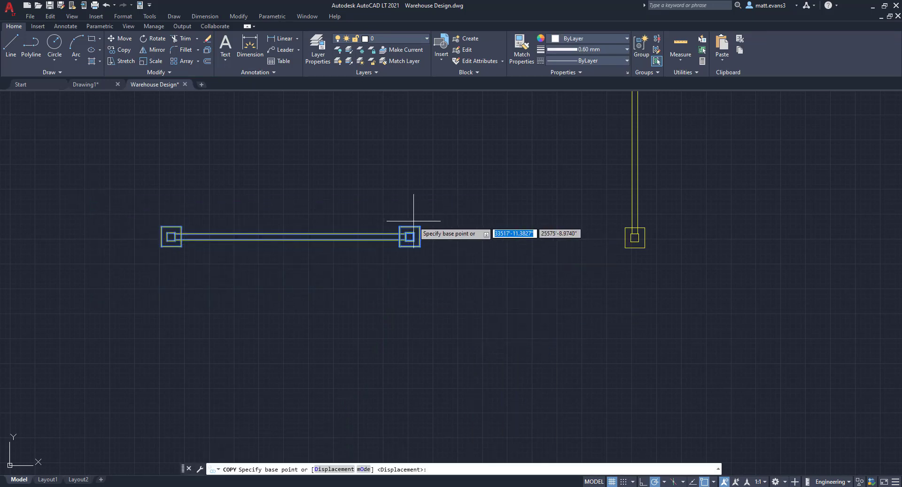
left_click(399, 227)
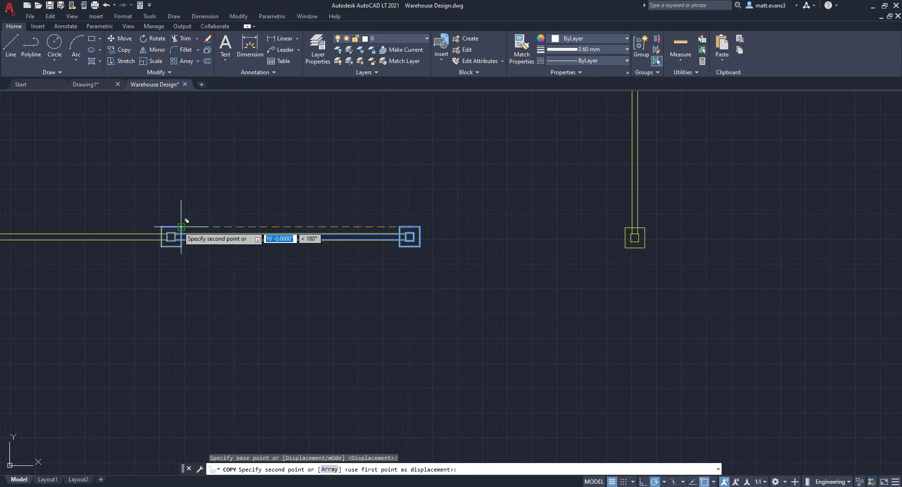
left_click(185, 312)
Step: Place three more rail sections further left along the run, out to its left end
scroll(210, 296, "down", 5)
middle_click_drag(210, 296, 317, 314)
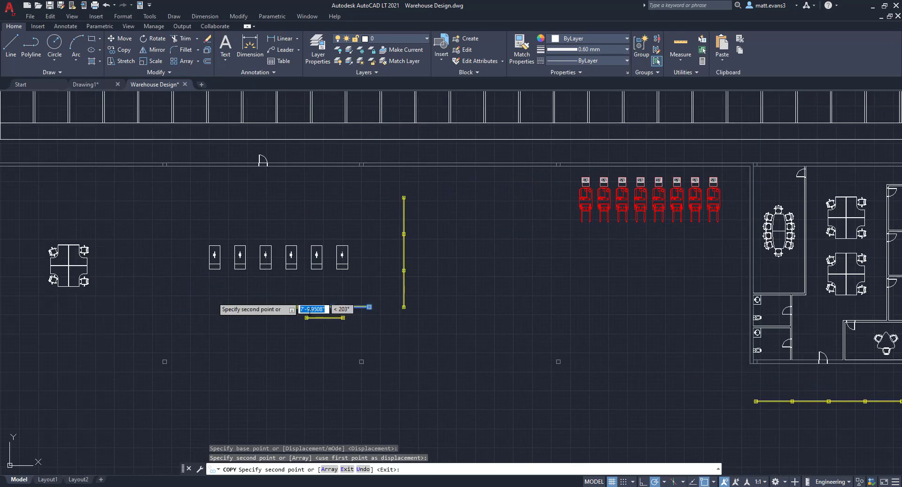
scroll(371, 313, "up", 5)
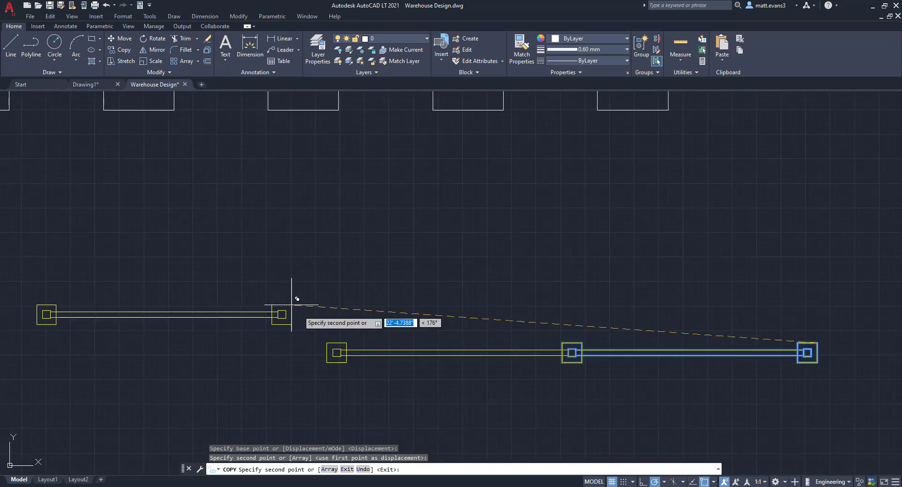
left_click(347, 342)
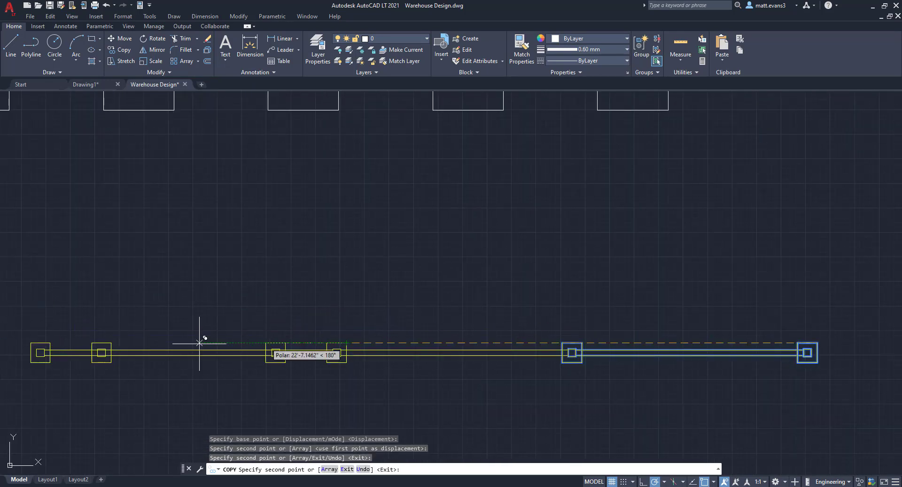
left_click(111, 342)
scroll(150, 373, "down", 6)
scroll(334, 366, "up", 4)
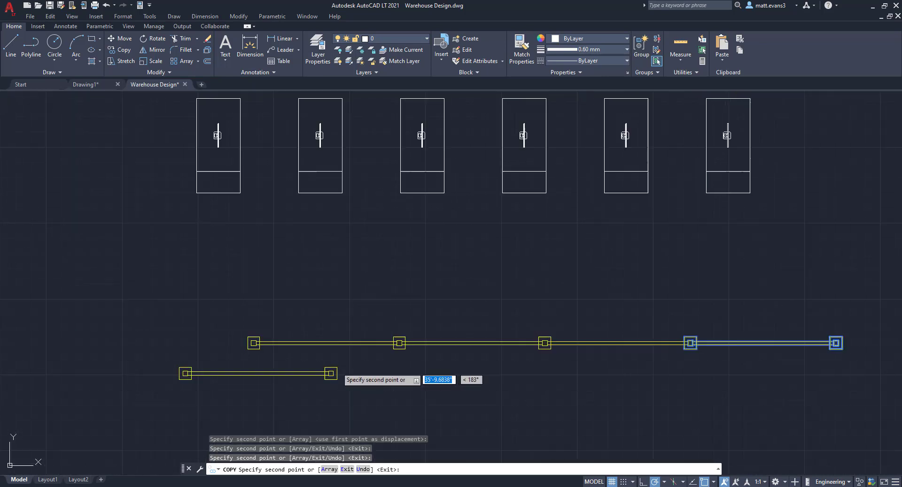
scroll(338, 369, "up", 2)
left_click(213, 319)
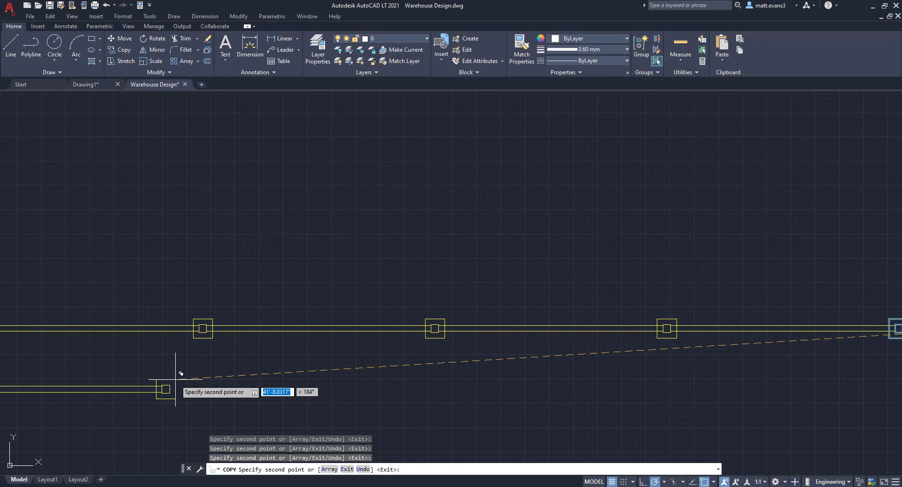
scroll(312, 369, "down", 5)
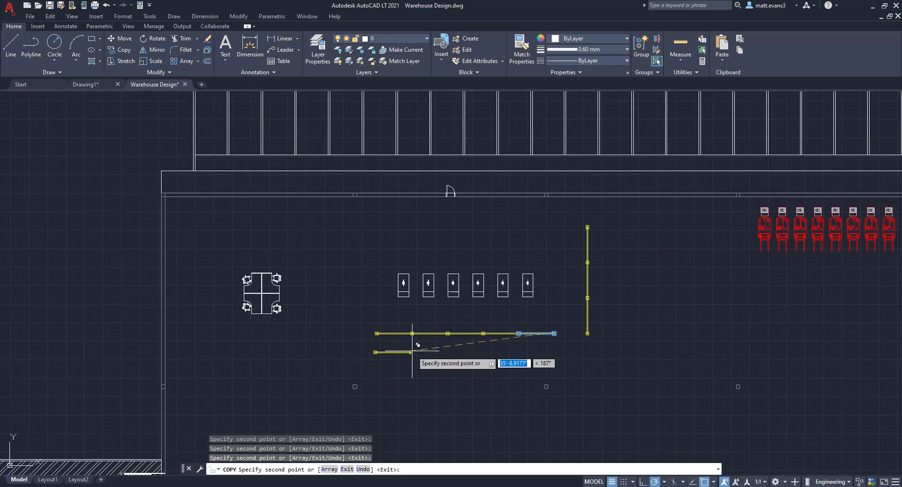
scroll(364, 332, "up", 7)
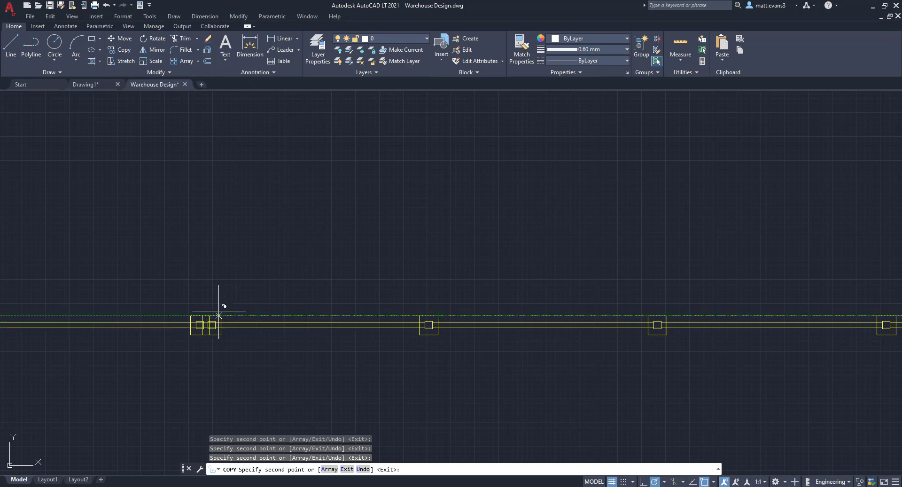
scroll(203, 318, "down", 5)
middle_click_drag(157, 342, 415, 348)
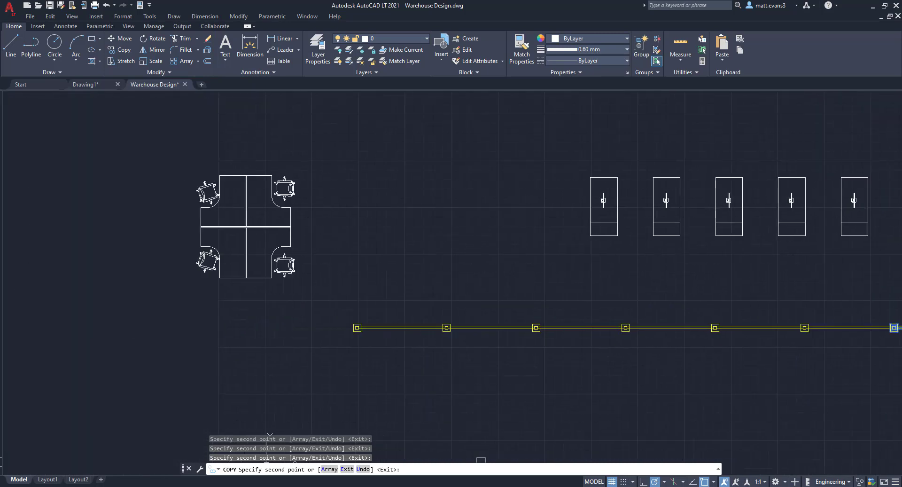
scroll(364, 331, "up", 6)
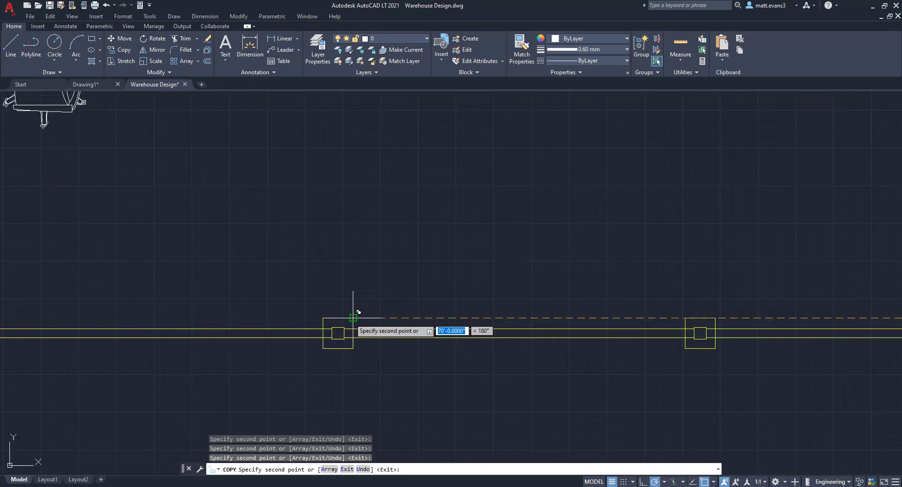
scroll(277, 358, "down", 5)
middle_click_drag(282, 365, 444, 348)
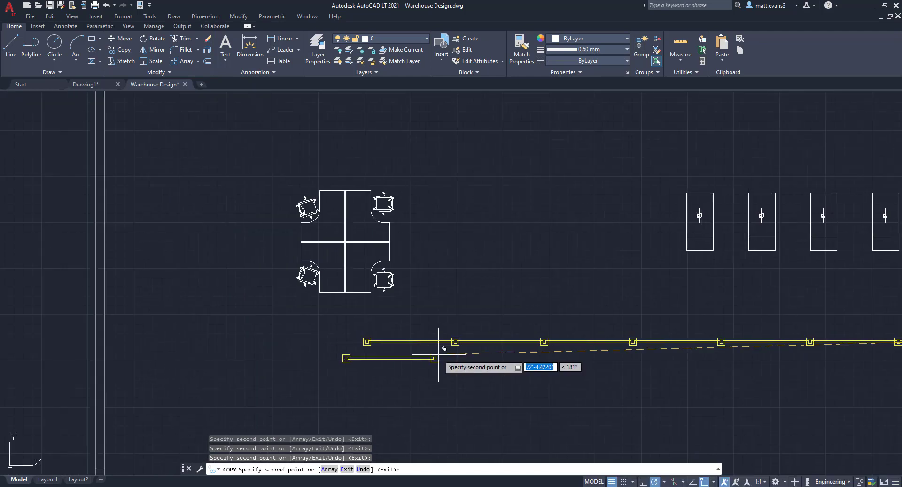
scroll(371, 342, "up", 4)
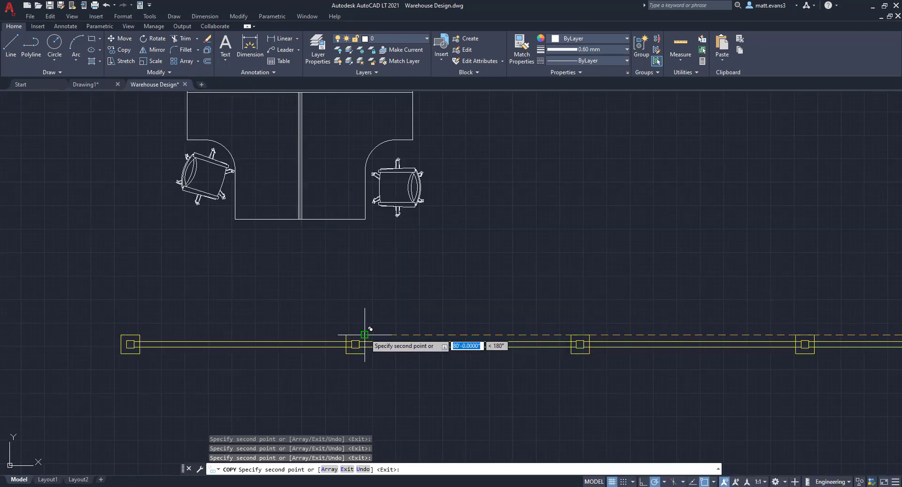
scroll(393, 380, "down", 4)
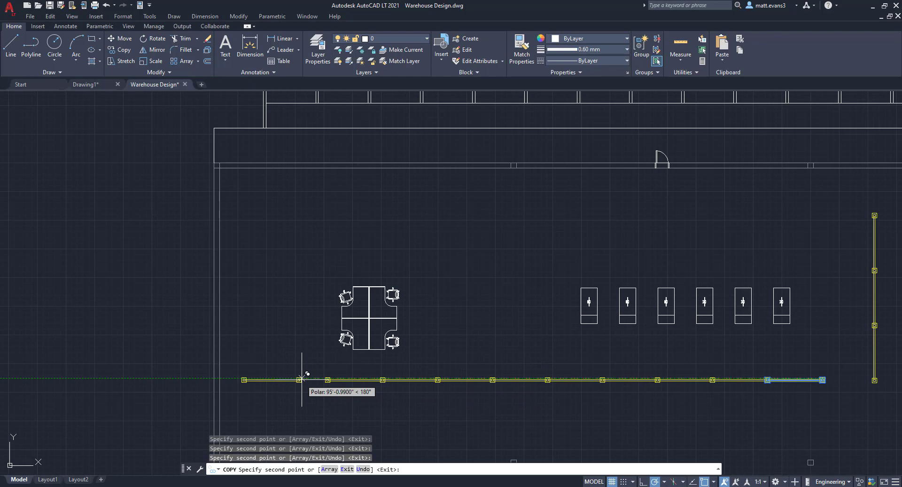
scroll(319, 376, "up", 4)
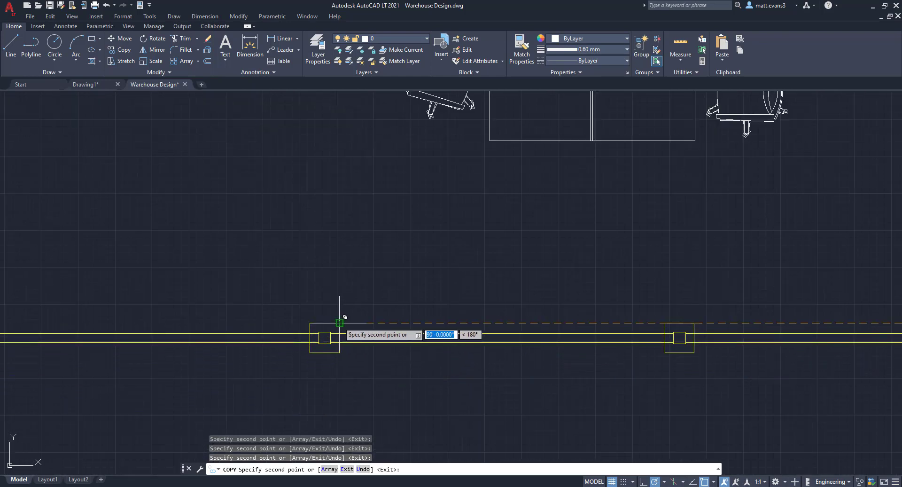
key("Escape")
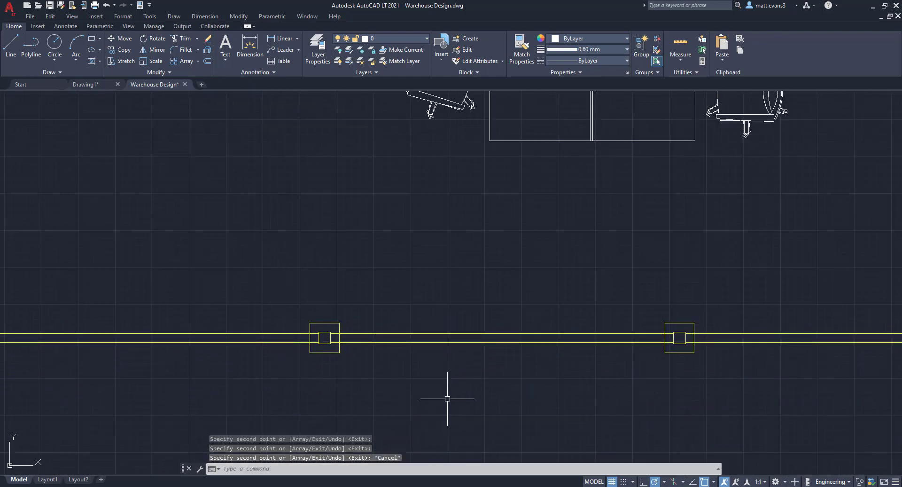
scroll(454, 396, "down", 4)
middle_click_drag(686, 448, 559, 365)
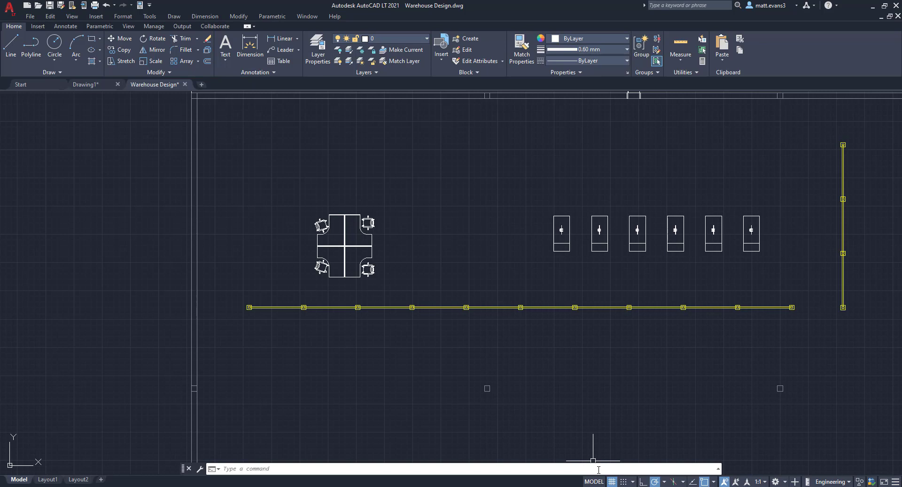
scroll(664, 402, "down", 8)
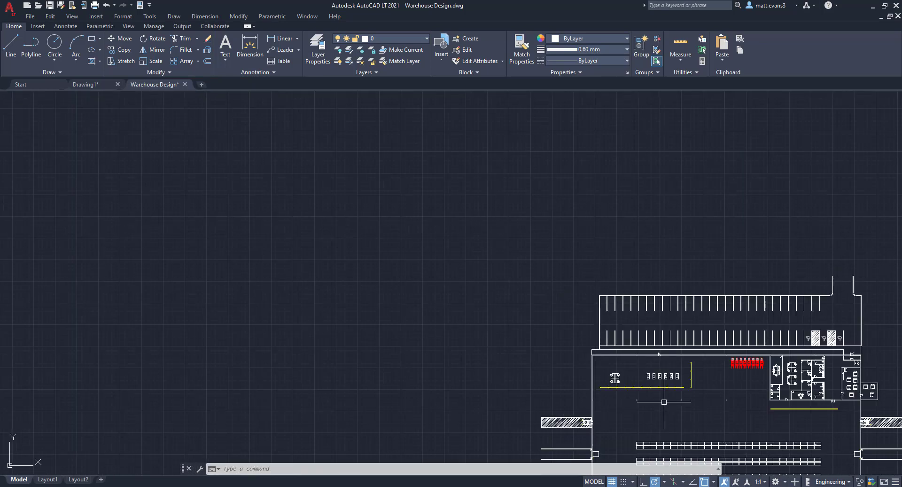
middle_click_drag(780, 410, 672, 288)
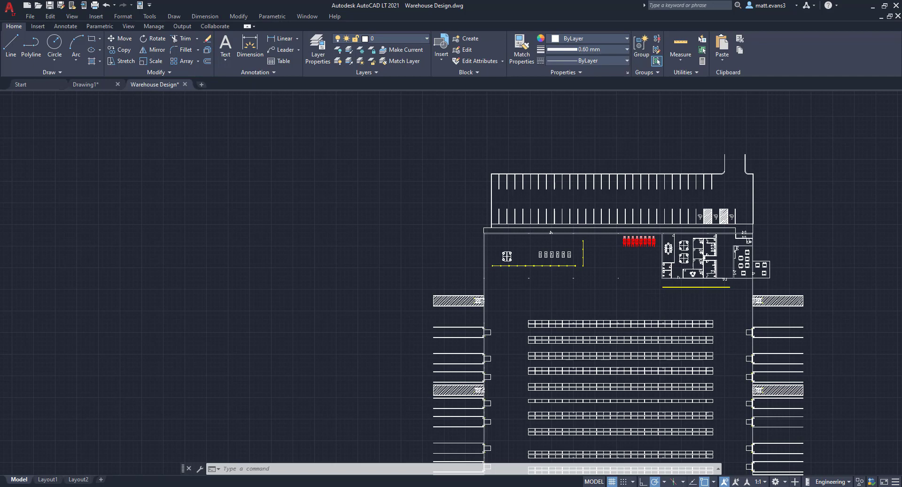
scroll(545, 267, "up", 10)
Step: Copy a rail section with its end posts to just above the restroom and stairs
left_click(437, 145)
left_click(701, 202)
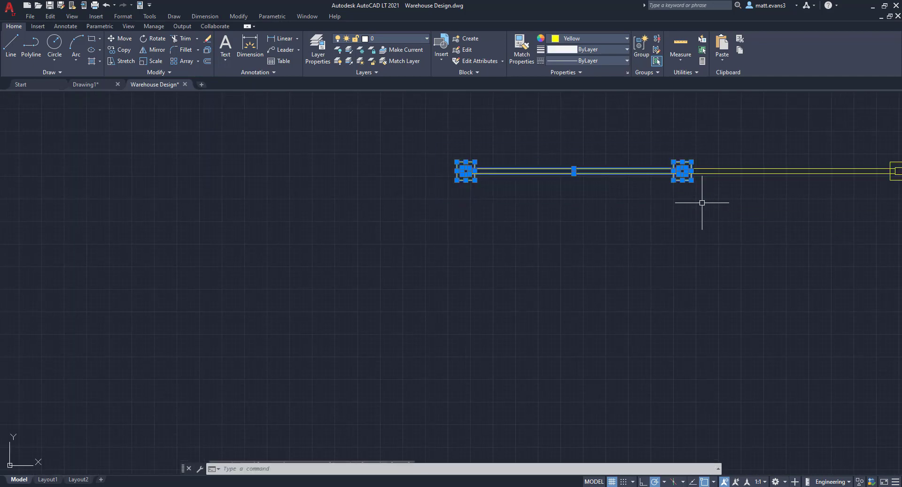
right_click(661, 233)
left_click(699, 311)
left_click(609, 194)
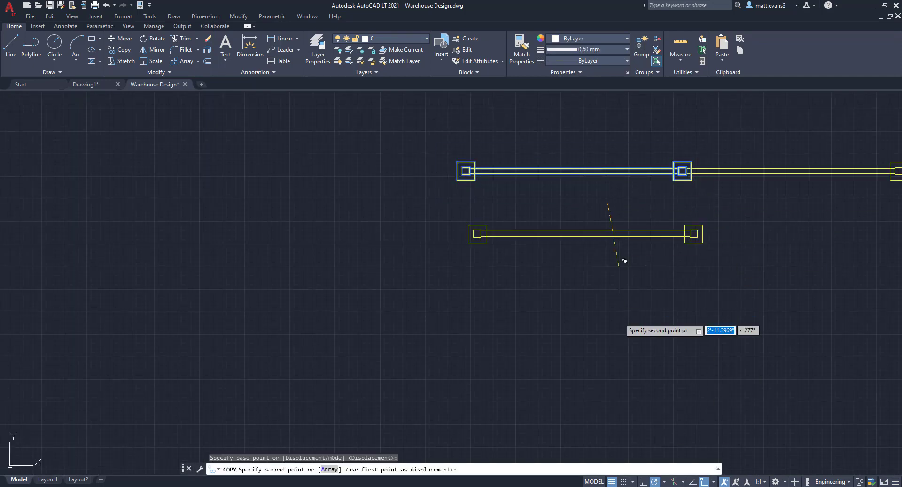
scroll(628, 329, "down", 10)
scroll(634, 386, "down", 3)
scroll(607, 258, "up", 2)
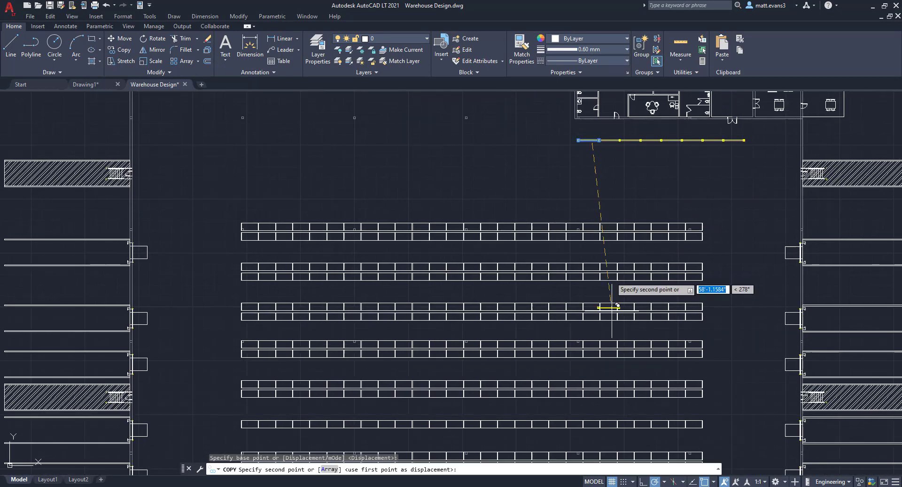
scroll(606, 300, "down", 5)
scroll(596, 408, "up", 2)
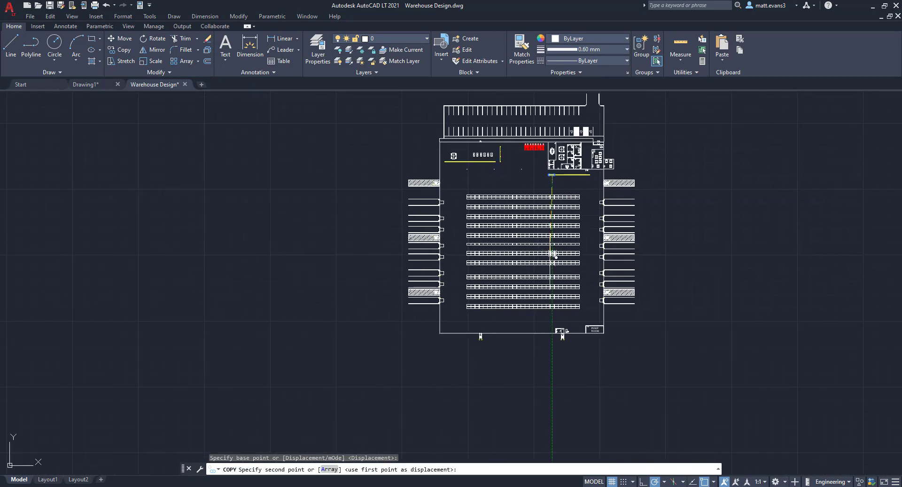
scroll(564, 332, "up", 6)
middle_click_drag(568, 330, 587, 406)
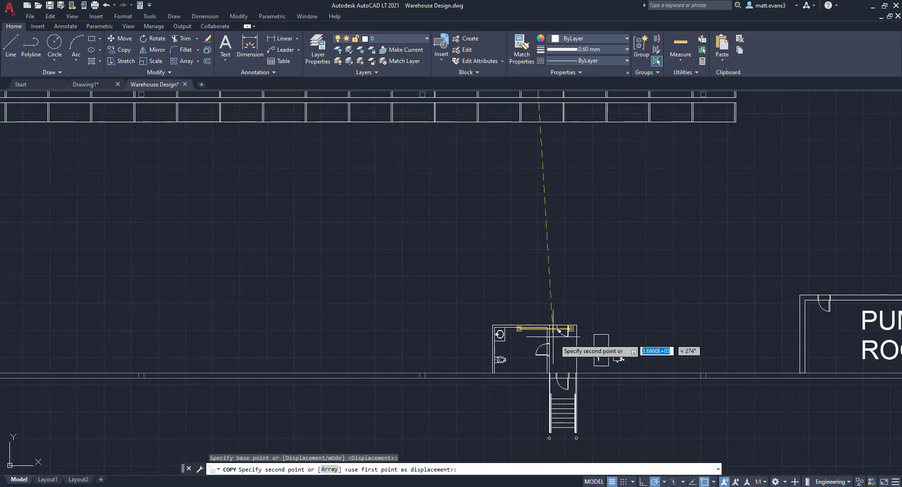
left_click(502, 279)
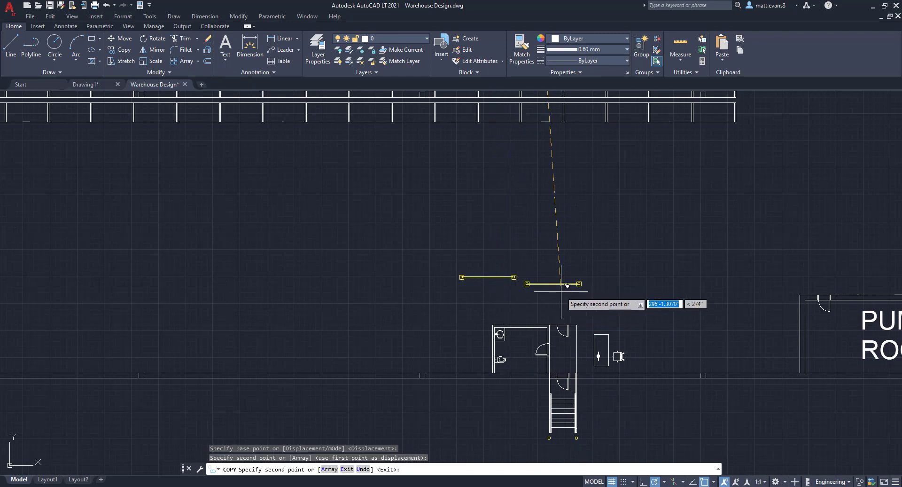
key("Escape")
left_click(446, 260)
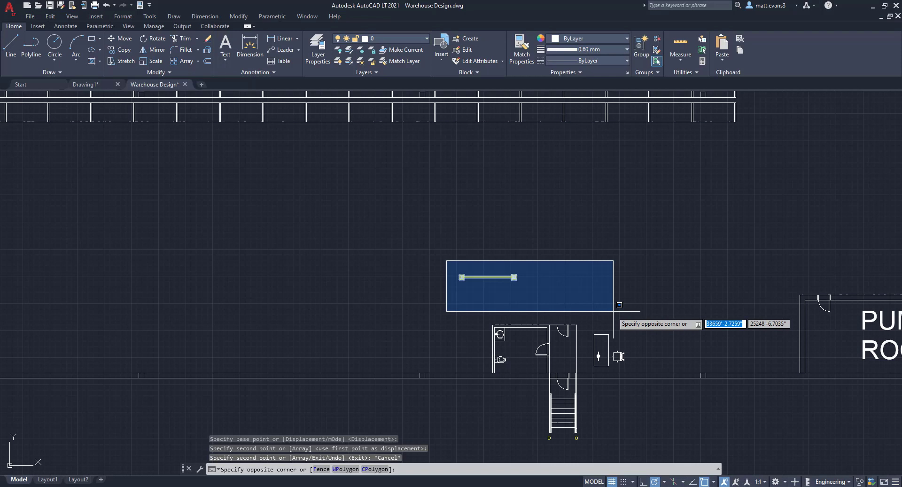
Step: Chain two copies of the new rail section end to end from its end post along the bottom wall
left_click(612, 310)
right_click(611, 310)
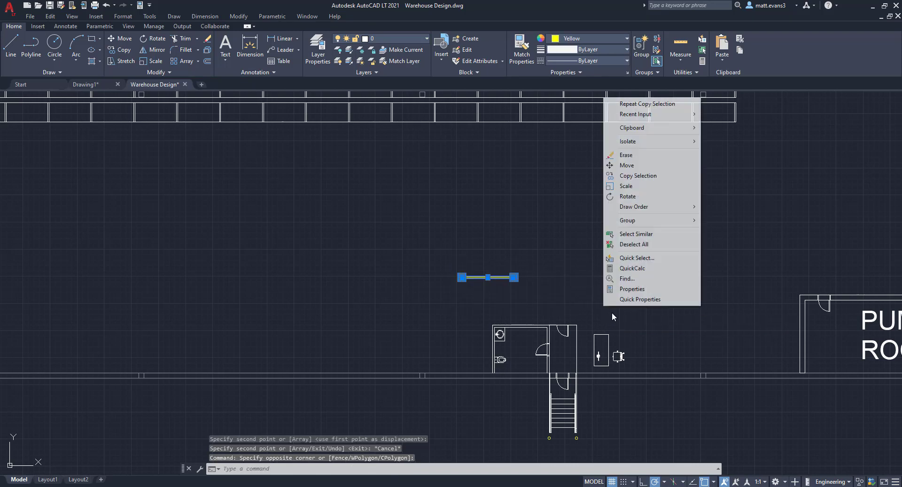
left_click(635, 175)
scroll(467, 277, "up", 10)
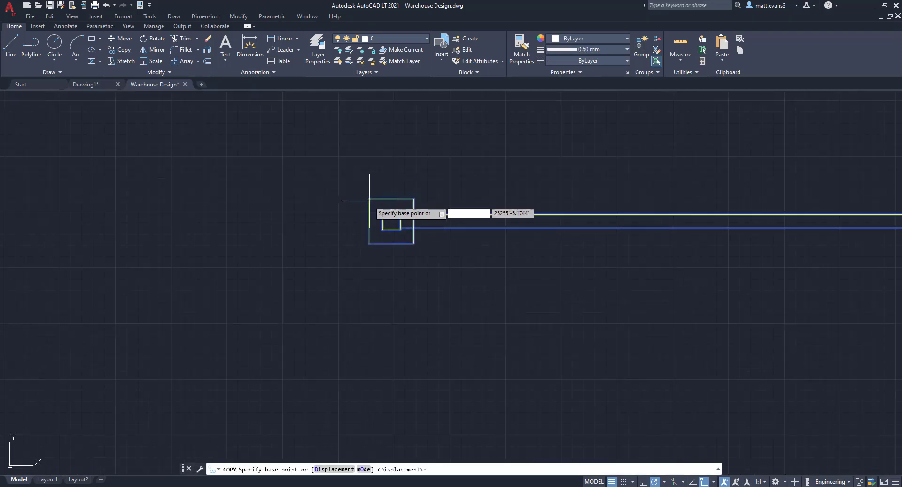
left_click(369, 199)
scroll(540, 235, "down", 4)
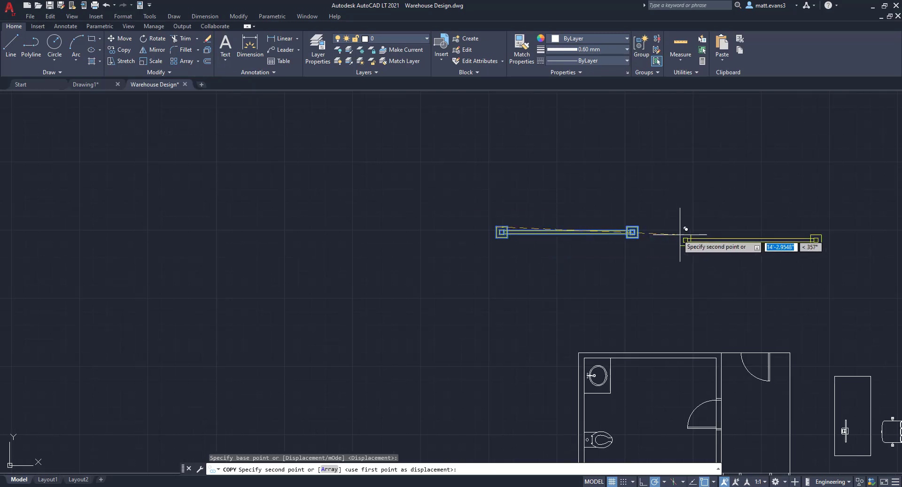
scroll(576, 231, "up", 6)
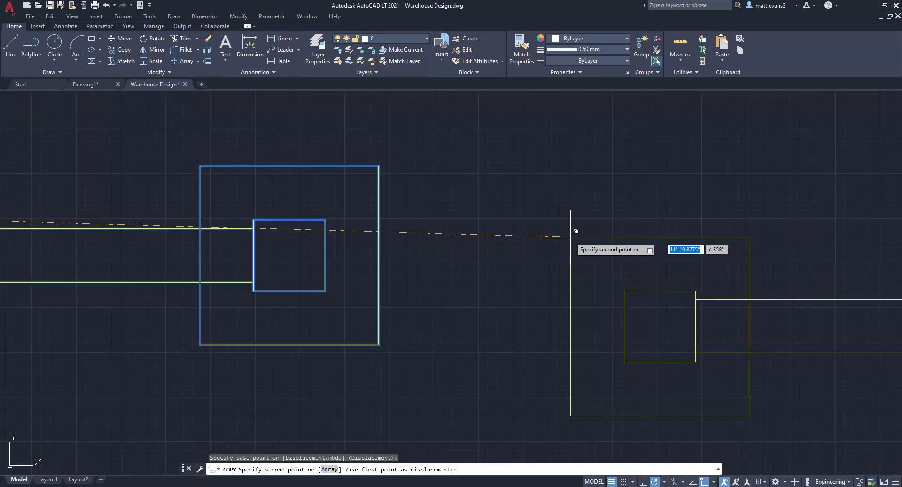
left_click(201, 165)
scroll(372, 258, "down", 5)
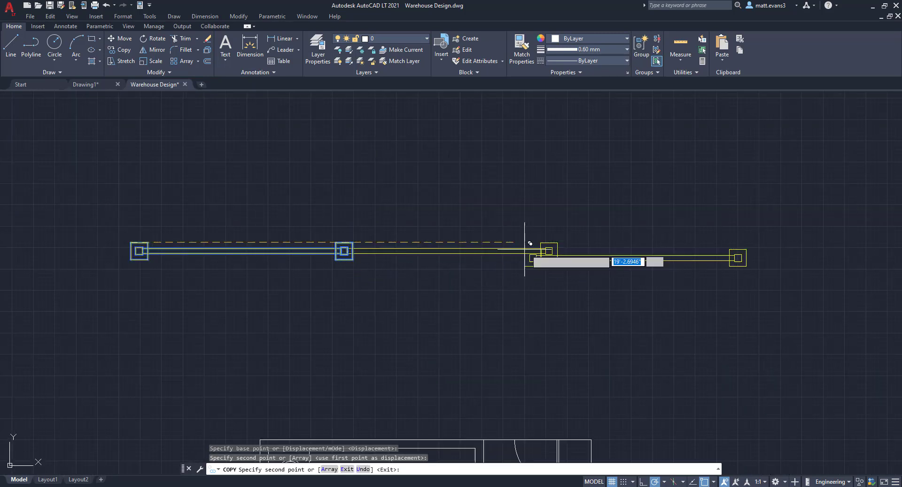
scroll(588, 220, "up", 5)
left_click(590, 192)
scroll(654, 230, "down", 4)
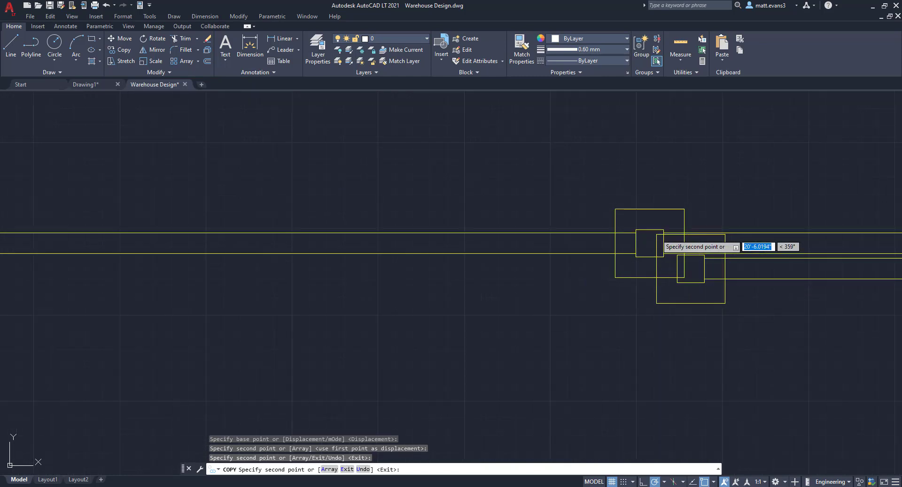
scroll(747, 313, "down", 4)
scroll(463, 313, "up", 2)
scroll(389, 282, "down", 2)
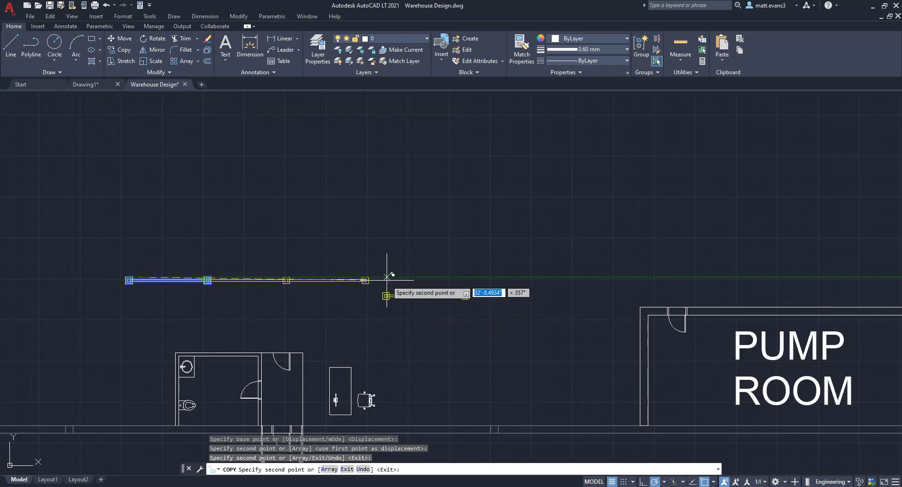
scroll(364, 280, "up", 4)
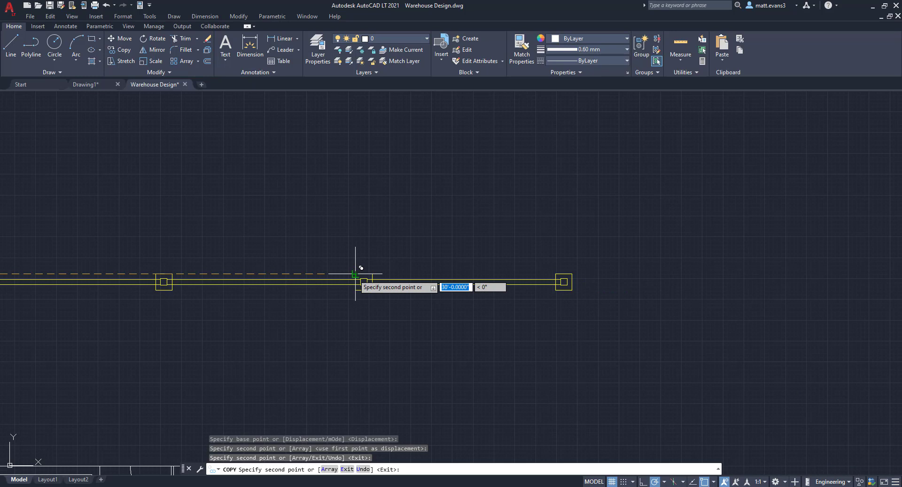
key("Escape")
scroll(457, 378, "down", 4)
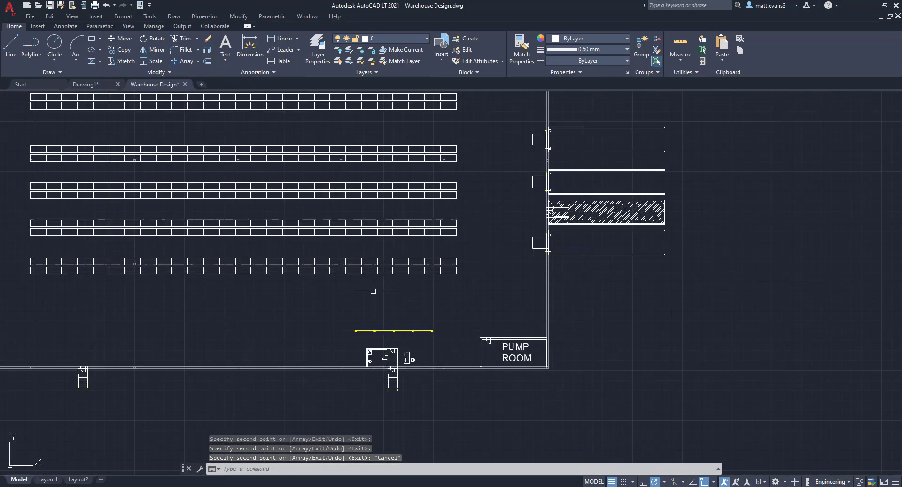
Step: Start moving the lower vertical guardrail segment, then cancel the move
scroll(373, 291, "down", 6)
scroll(347, 253, "up", 8)
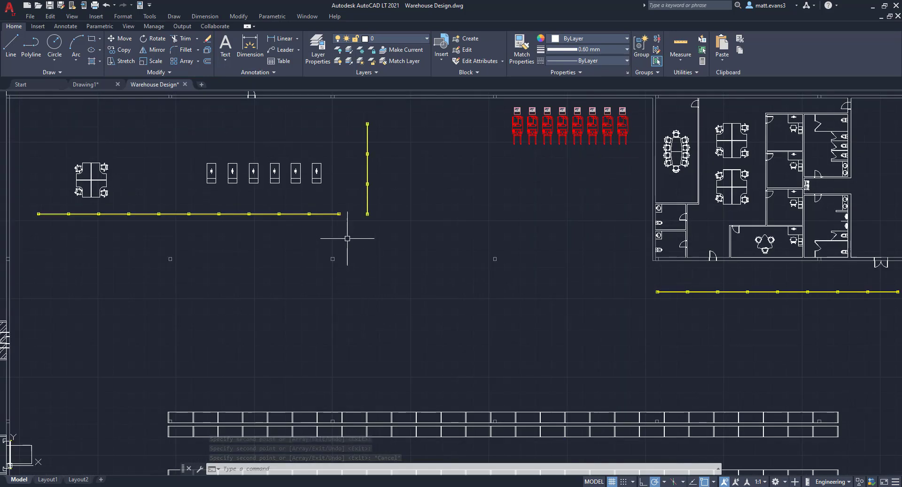
left_click(346, 177)
left_click(398, 232)
right_click(395, 210)
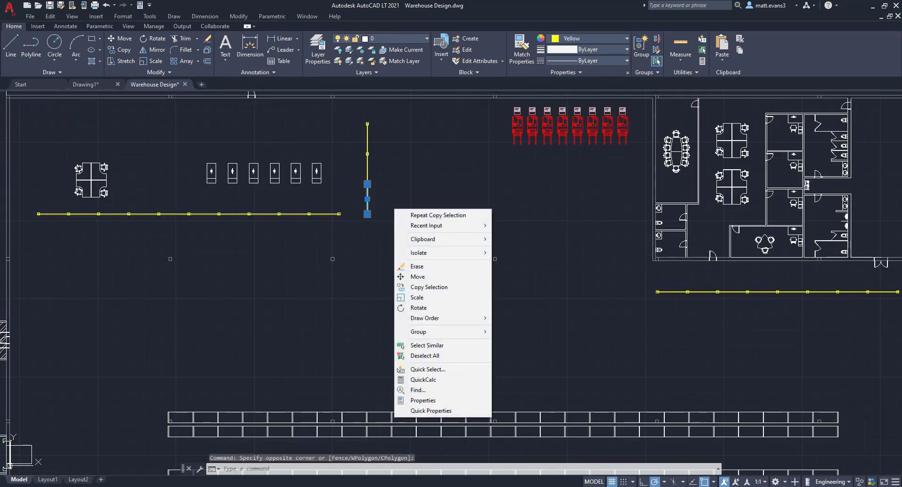
left_click(439, 277)
left_click(367, 214)
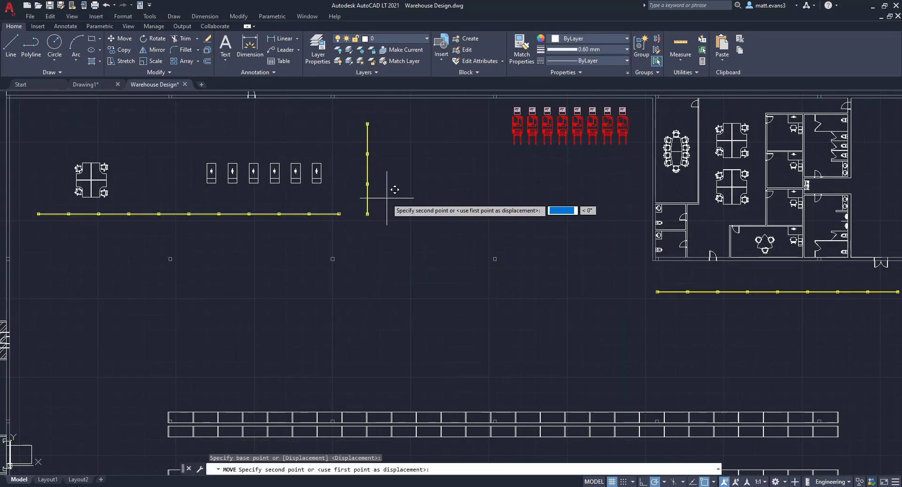
scroll(408, 290, "down", 2)
scroll(413, 288, "down", 4)
key("Escape")
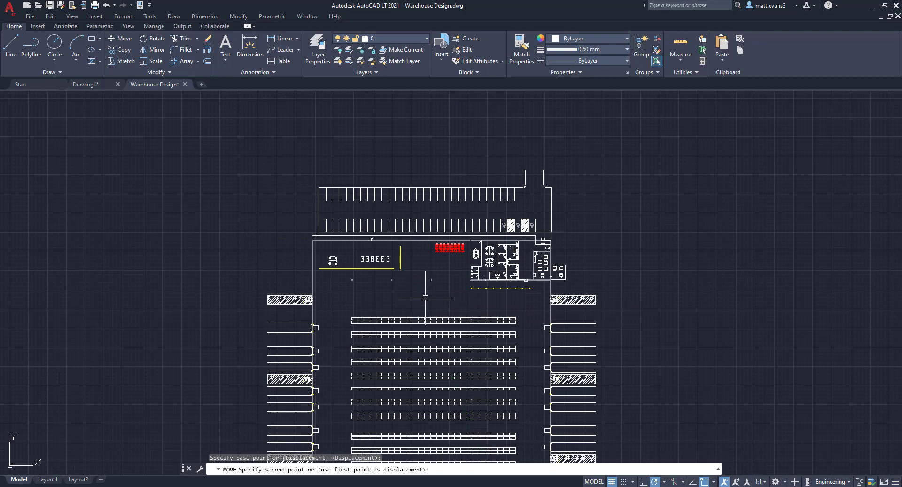
scroll(399, 267, "up", 6)
Step: Copy the vertical guardrail segment to the bottom wall beside the PUMP ROOM and select the copy
left_click(402, 266)
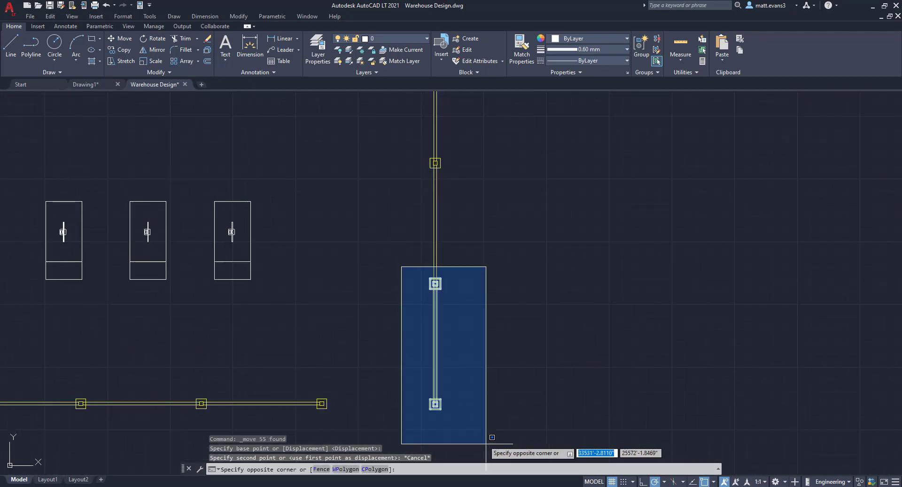
left_click(487, 437)
right_click(468, 330)
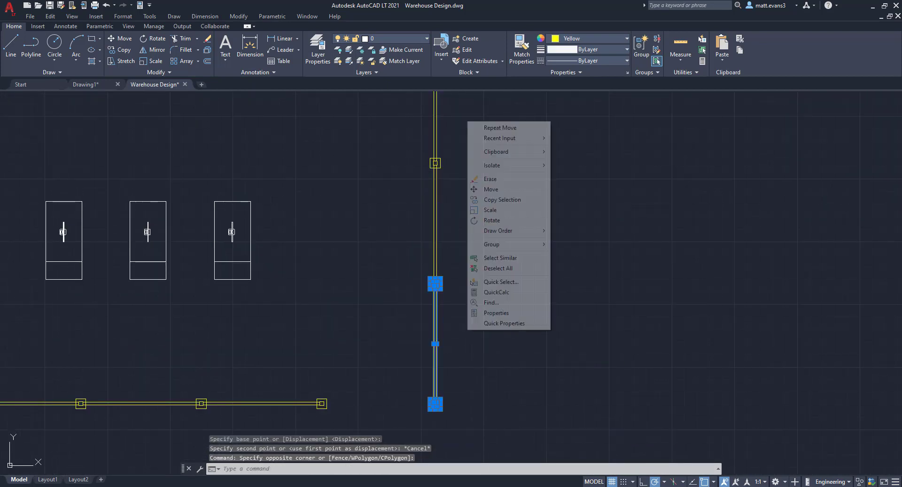
left_click(491, 199)
left_click(444, 306)
scroll(533, 383, "down", 5)
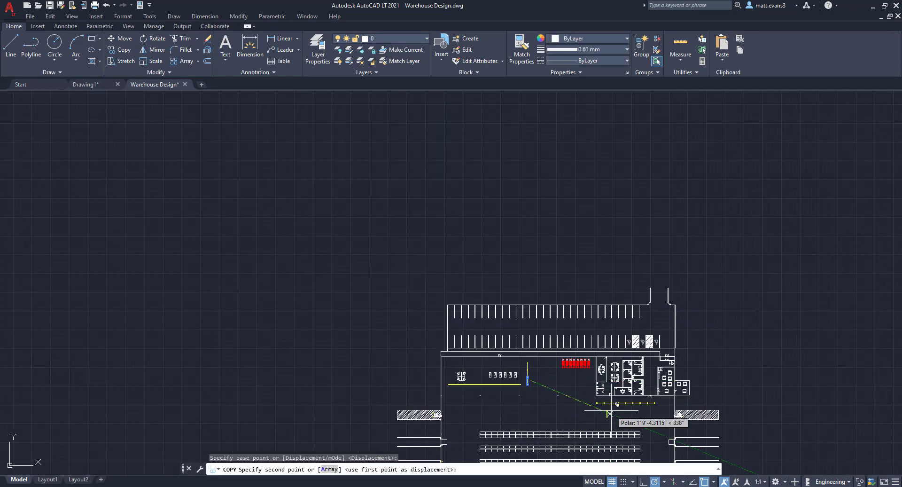
middle_click_drag(533, 383, 447, 227)
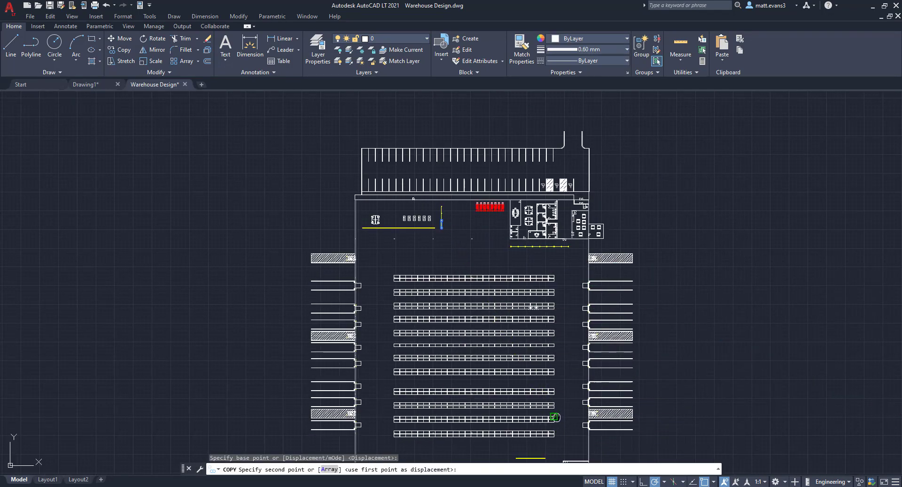
middle_click_drag(547, 419, 499, 262)
scroll(489, 305, "up", 5)
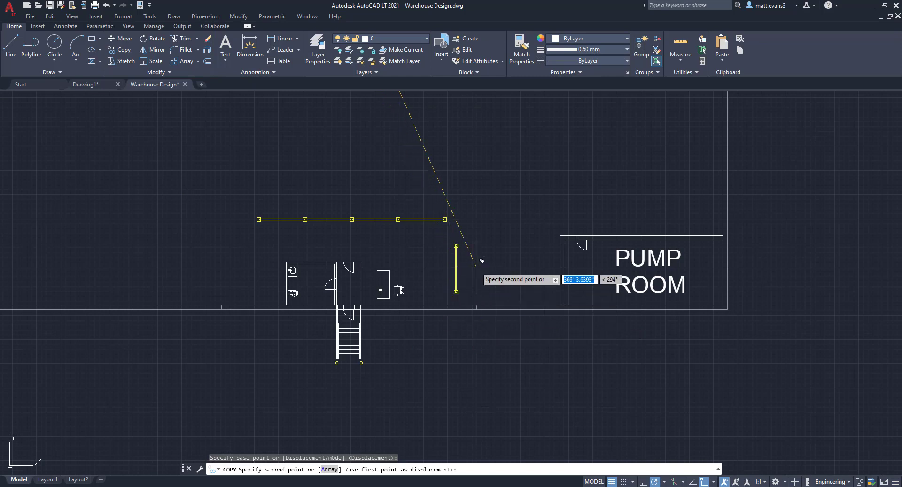
left_click(492, 265)
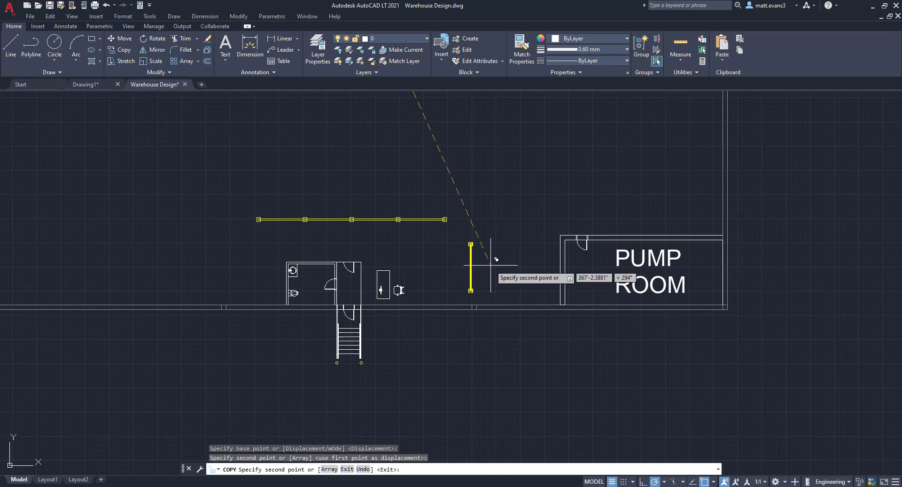
key("Escape")
left_click(456, 226)
left_click(499, 305)
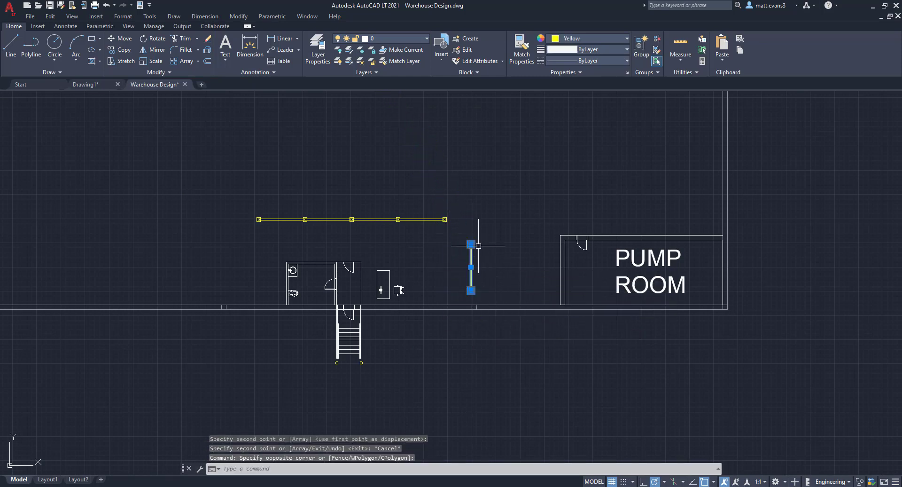
Step: Move the copied vertical segment by its top end to directly below the horizontal run's right endpoint
scroll(474, 244, "up", 5)
right_click(471, 241)
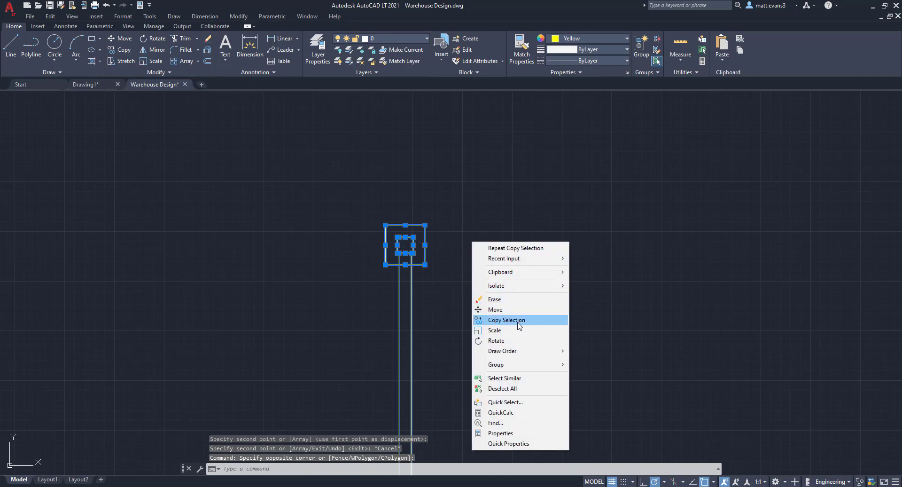
left_click(495, 309)
left_click(413, 237)
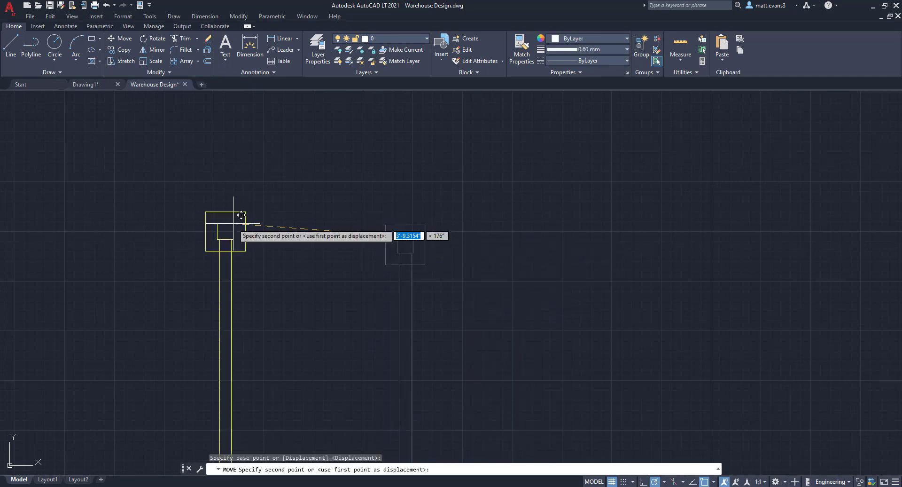
scroll(233, 224, "down", 3)
scroll(197, 140, "up", 3)
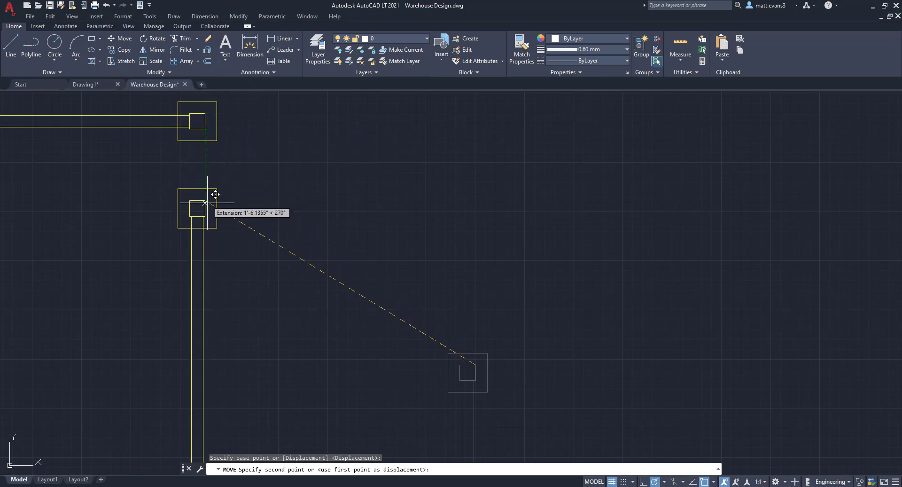
scroll(214, 196, "down", 5)
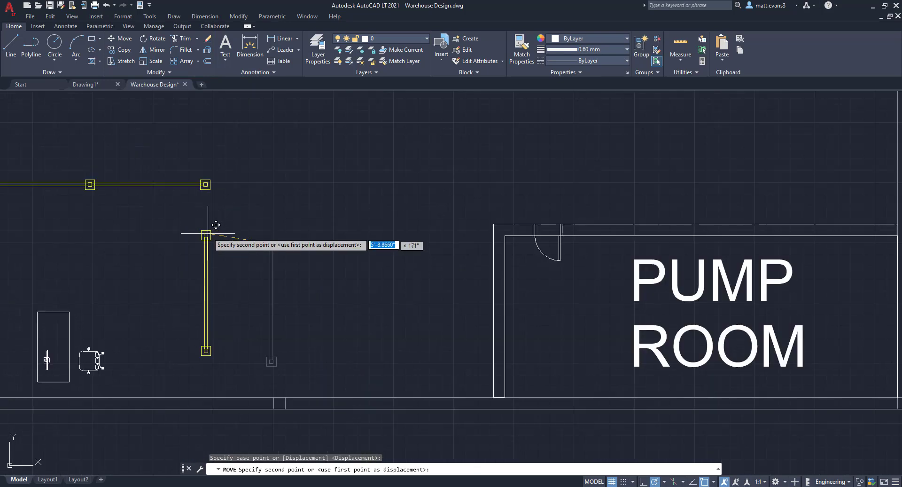
scroll(212, 197, "up", 5)
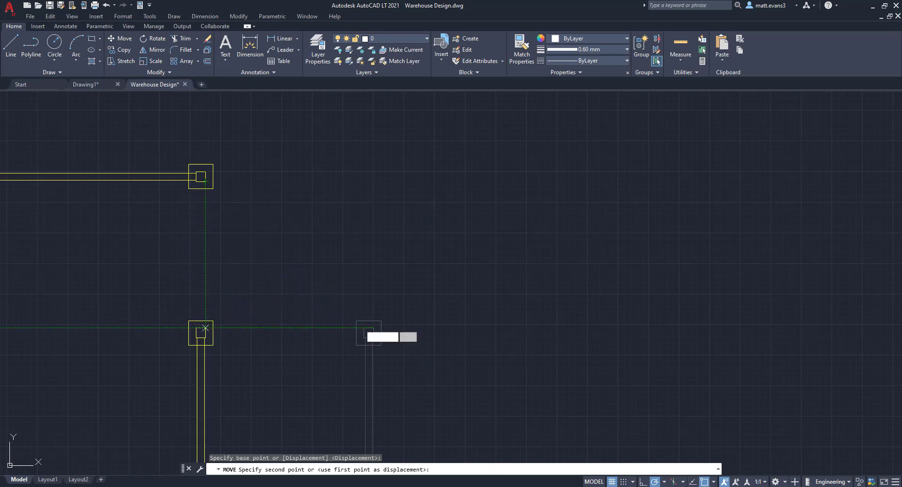
left_click(206, 324)
scroll(372, 332, "down", 5)
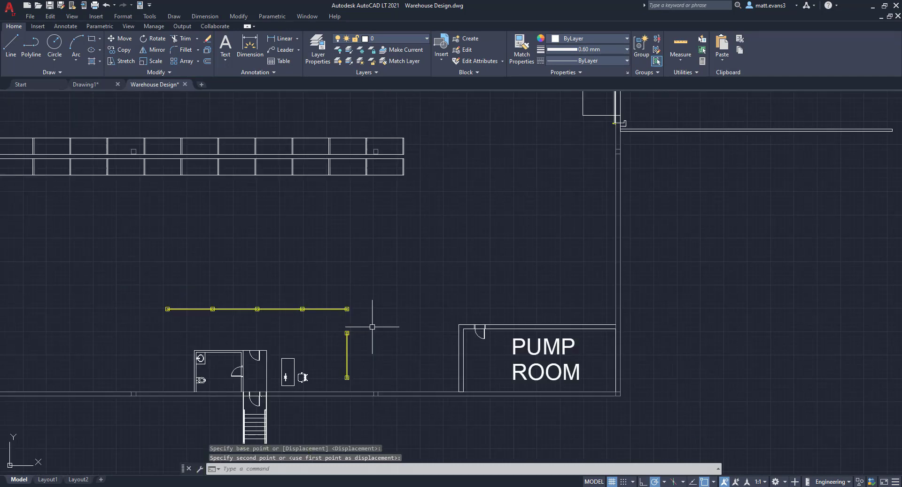
Step: Select the right horizontal guardrail section and begin moving it, then cancel
left_click(291, 290)
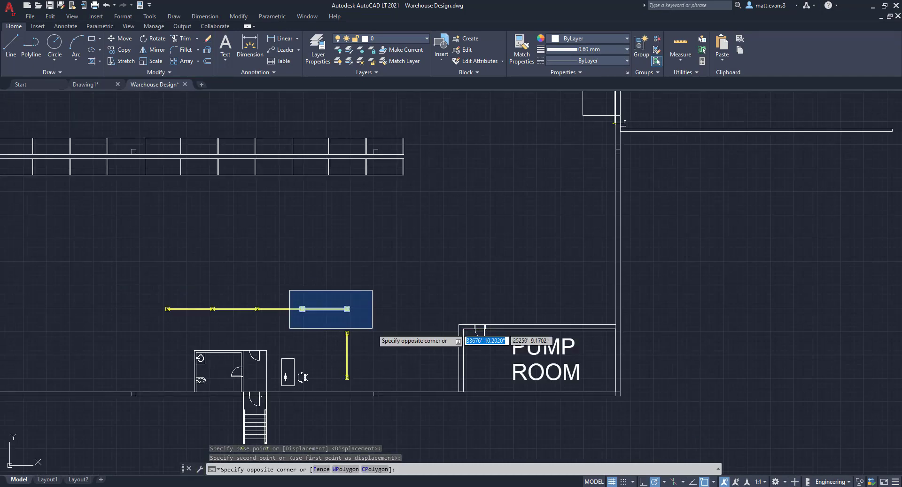
left_click(373, 325)
right_click(373, 319)
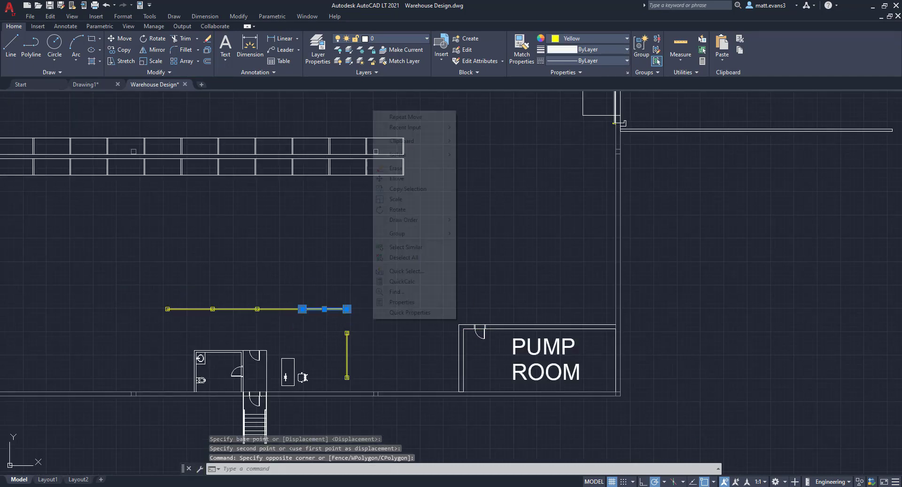
left_click(398, 178)
scroll(353, 303, "up", 5)
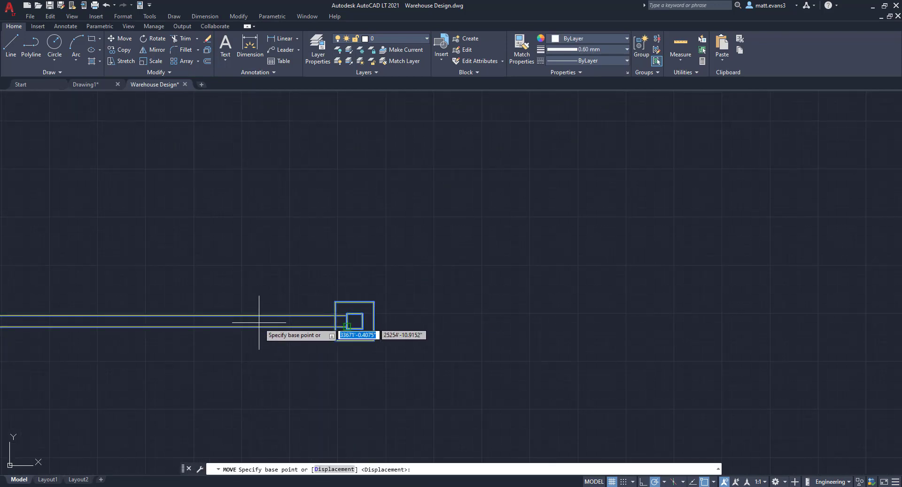
key("Escape")
scroll(97, 313, "down", 3)
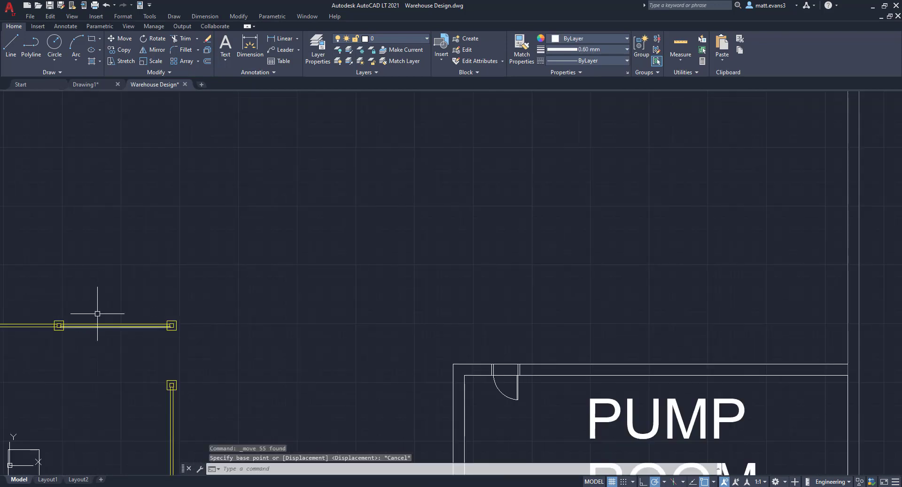
Step: Copy the rightmost horizontal guardrail section to just above the PUMP ROOM
left_click(48, 302)
left_click(276, 358)
right_click(203, 346)
left_click(243, 215)
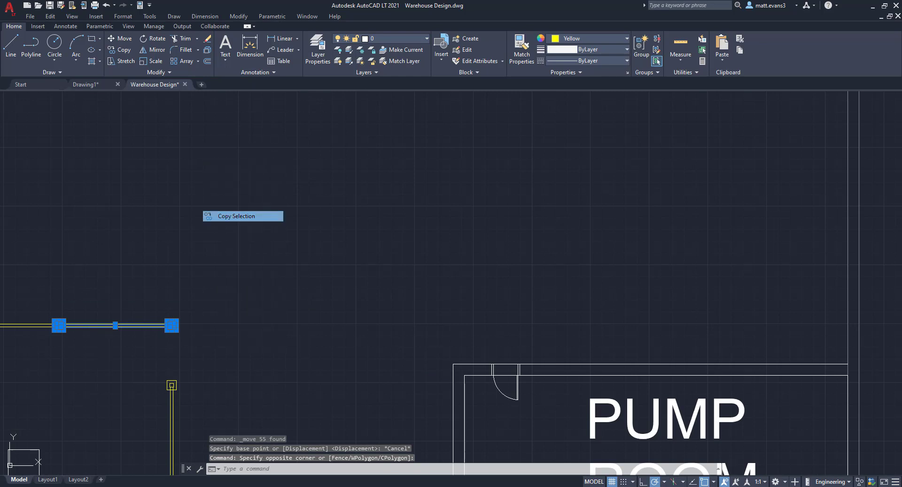
left_click(108, 341)
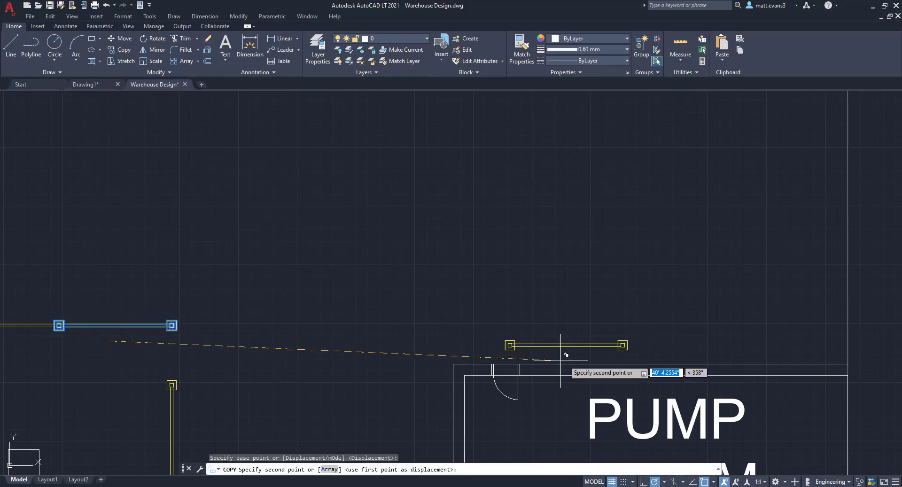
left_click(502, 340)
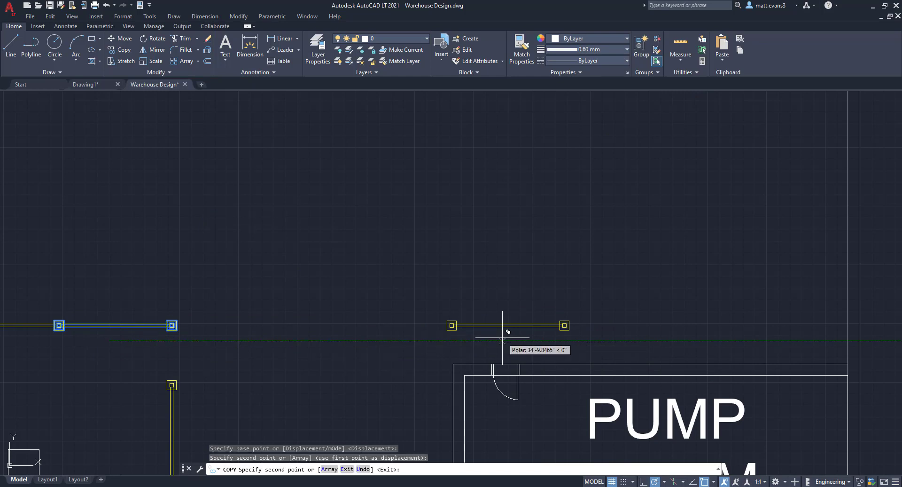
key("Escape")
Step: Start a line at the wall near the door, then cancel it
type("l")
key("Return")
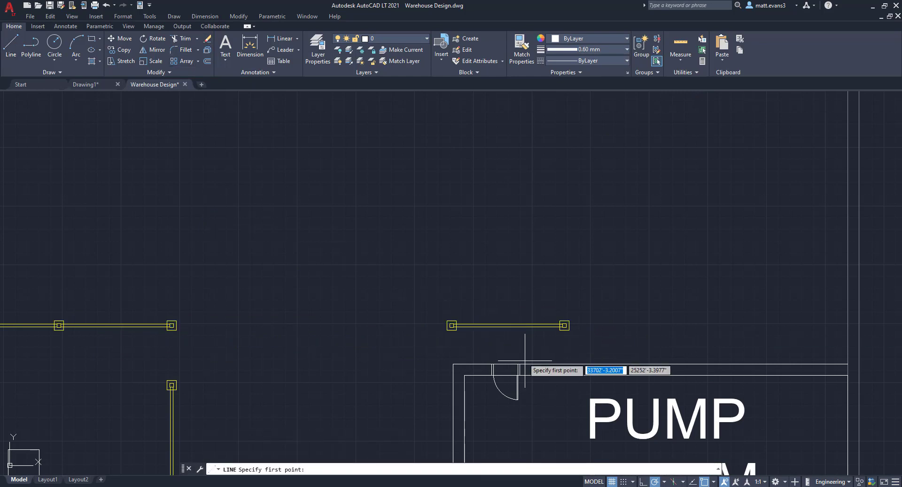
left_click(493, 364)
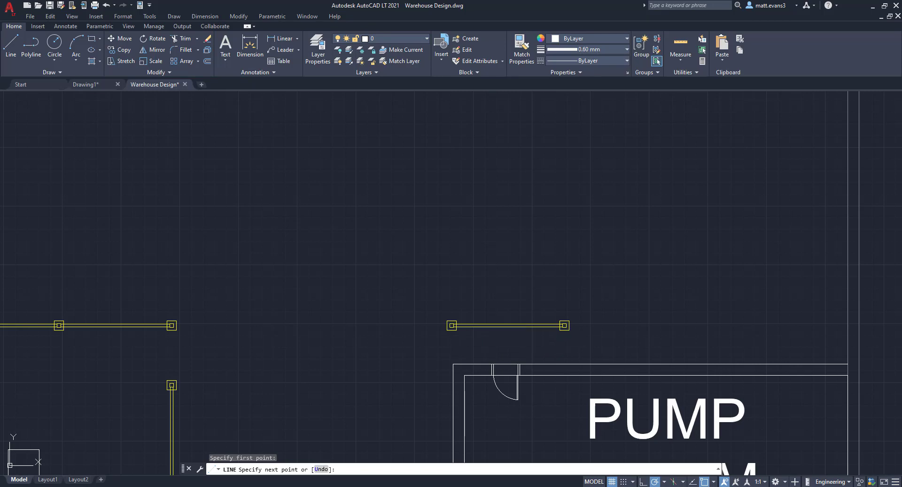
key("Escape")
scroll(583, 362, "down", 5)
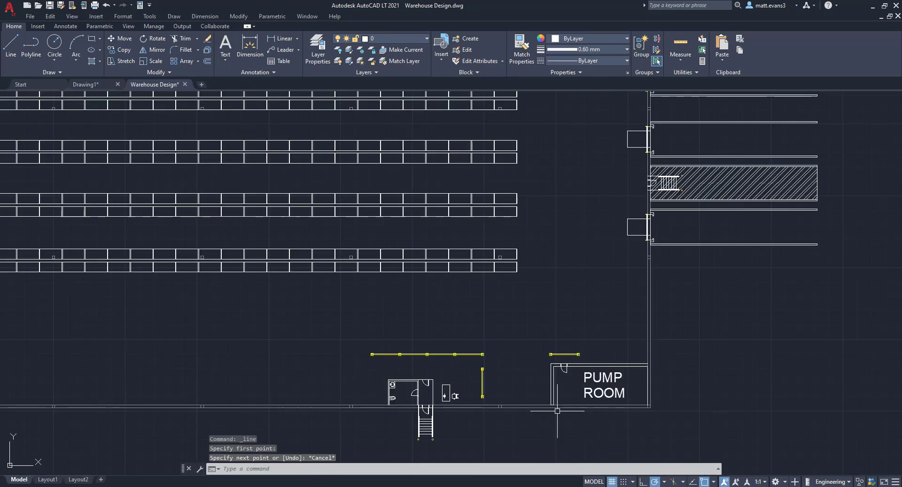
Step: Pan and zoom the plan to bring the office and warehouse racks into view
scroll(447, 381, "down", 2)
middle_click_drag(322, 397, 473, 404)
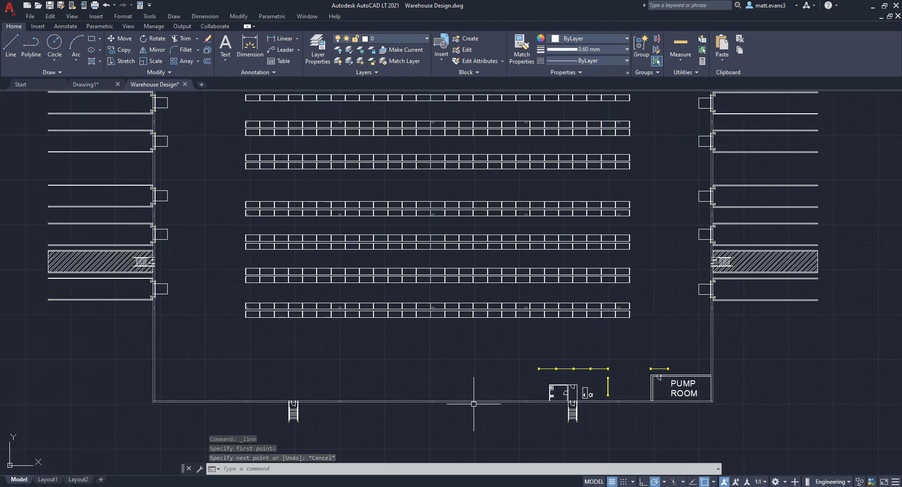
scroll(403, 393, "down", 3)
scroll(439, 274, "up", 2)
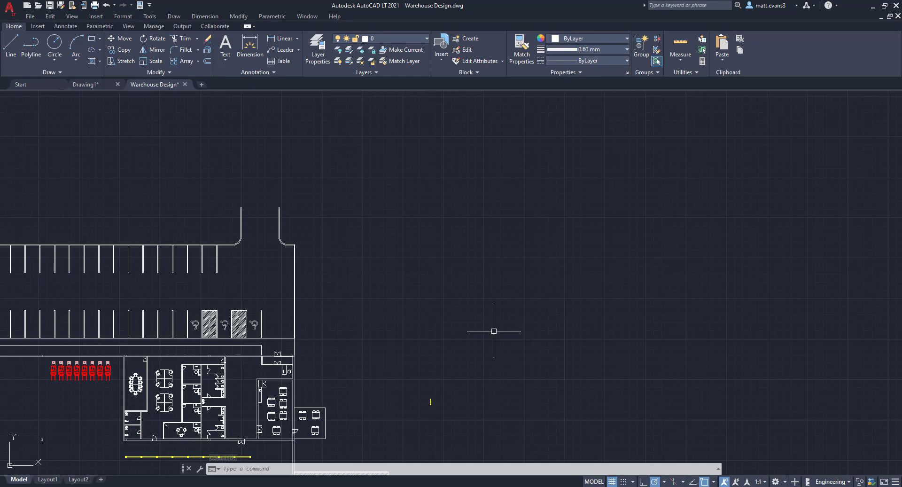
middle_click_drag(481, 439, 522, 254)
scroll(484, 285, "down", 1)
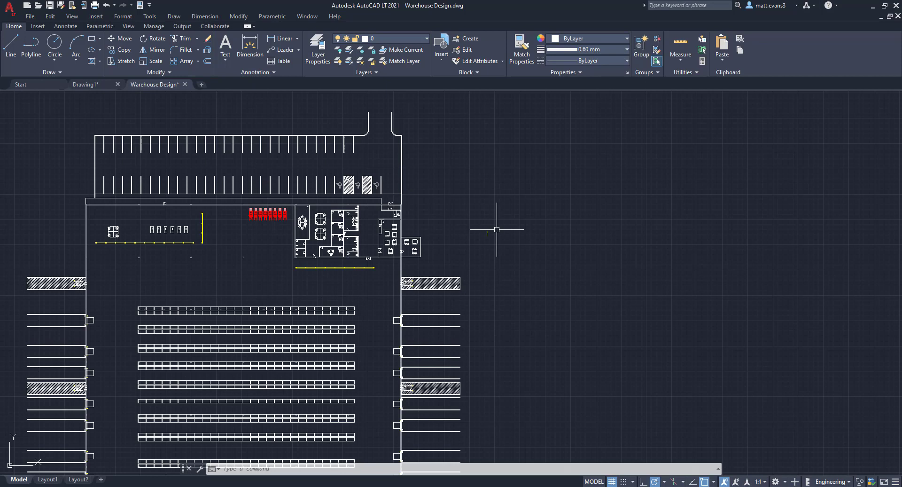
scroll(497, 230, "up", 10)
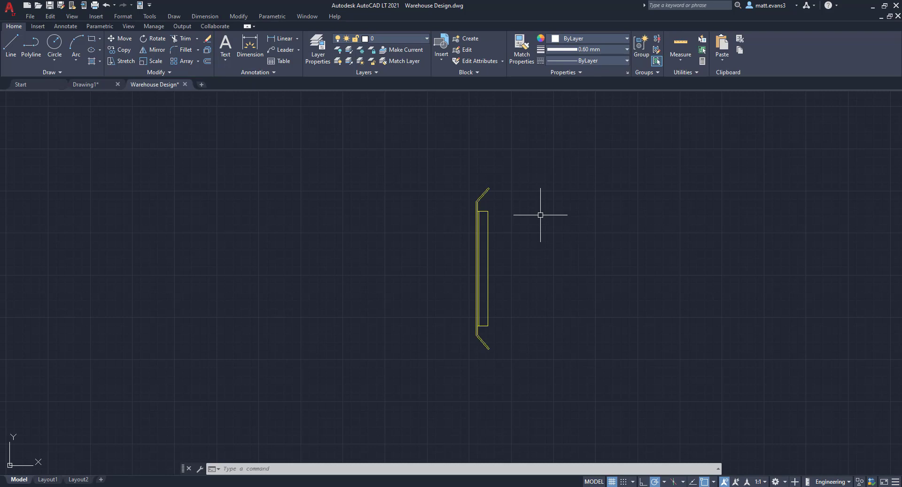
Step: Select the end protector and start moving it toward the racks, then cancel
left_click(595, 374)
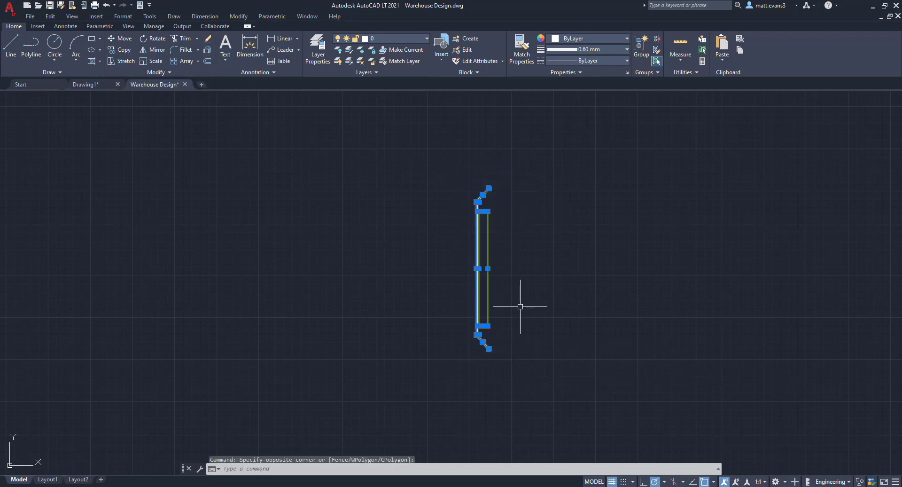
right_click(527, 288)
left_click(570, 148)
left_click(531, 311)
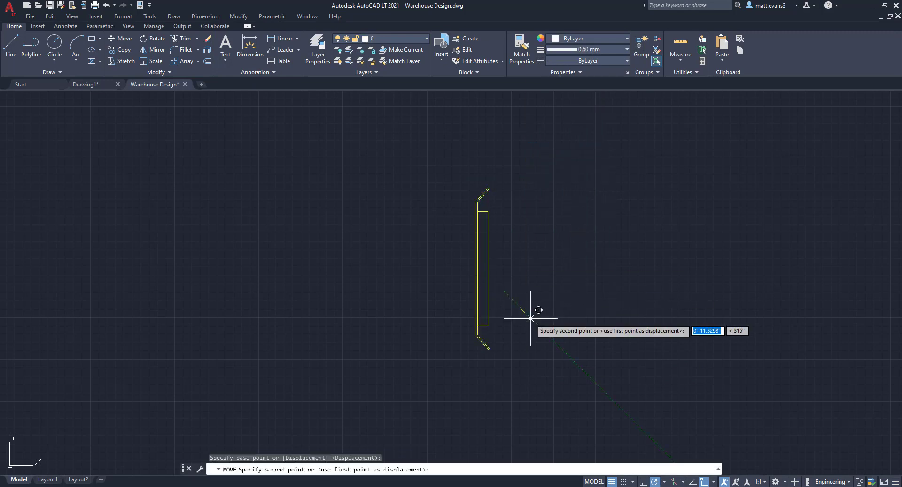
scroll(470, 347, "down", 3)
middle_click_drag(307, 347, 263, 150)
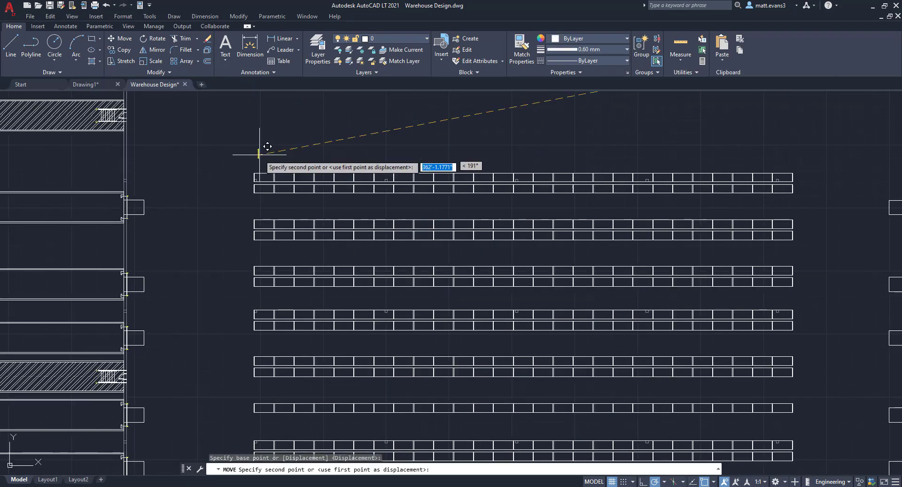
scroll(271, 178, "up", 6)
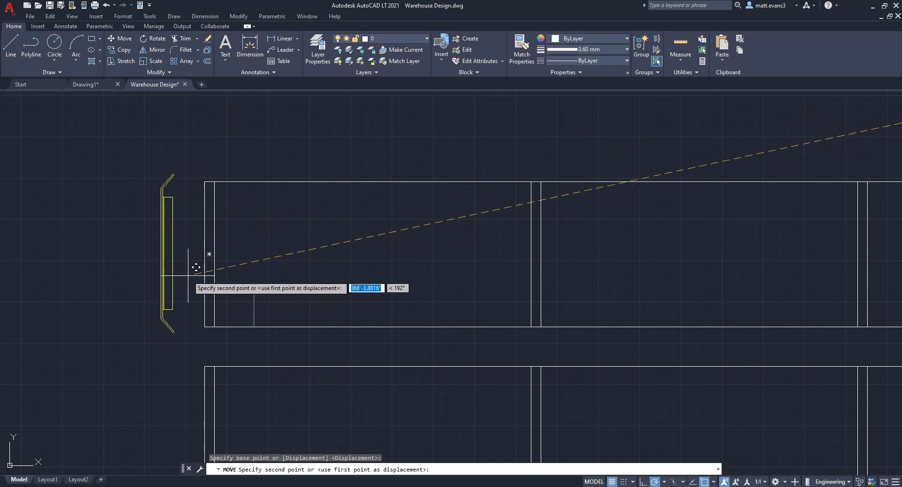
key("Escape")
Step: Move the small end protector from the office area into the aisle beside the rack rows
scroll(208, 278, "down", 5)
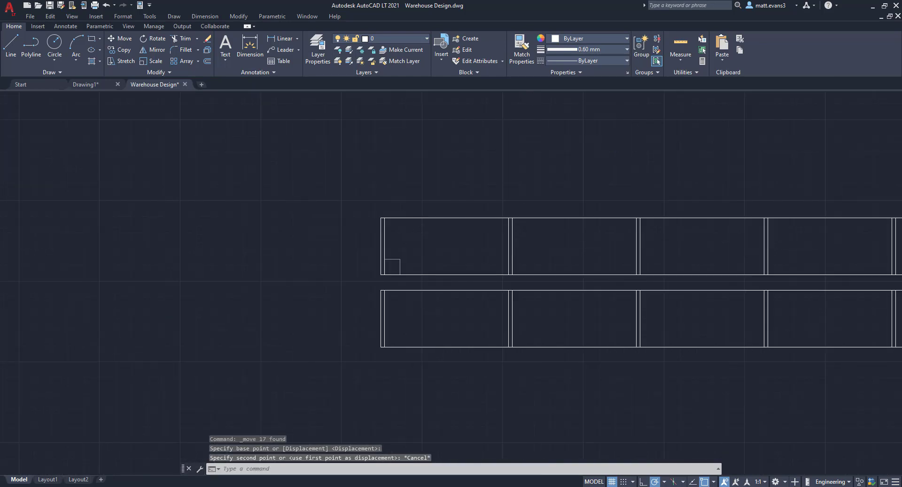
middle_click_drag(806, 196, 301, 292)
scroll(263, 289, "up", 2)
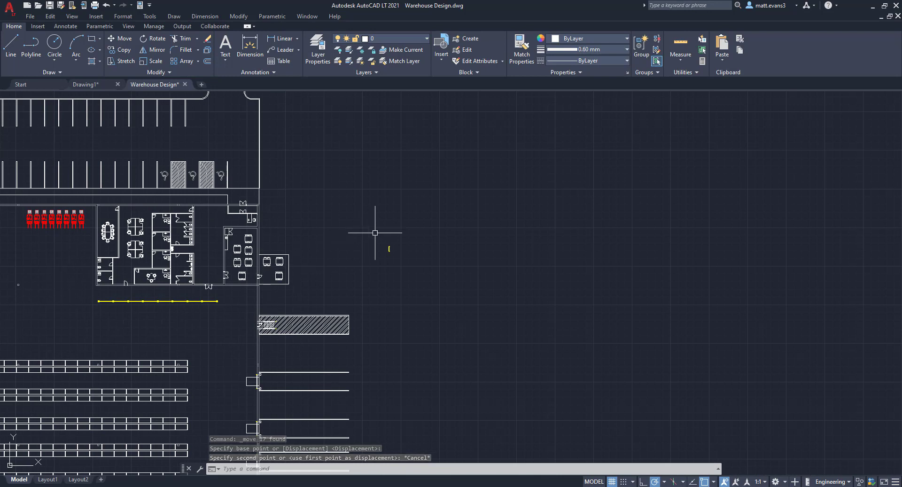
left_click_drag(375, 233, 410, 269)
right_click(412, 275)
left_click(435, 343)
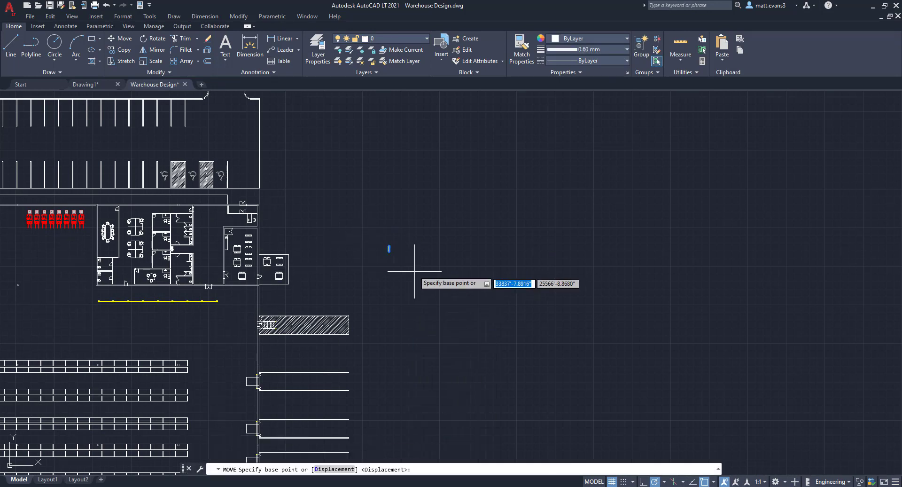
left_click(414, 258)
scroll(282, 339, "down", 6)
scroll(232, 355, "up", 4)
scroll(439, 326, "up", 5)
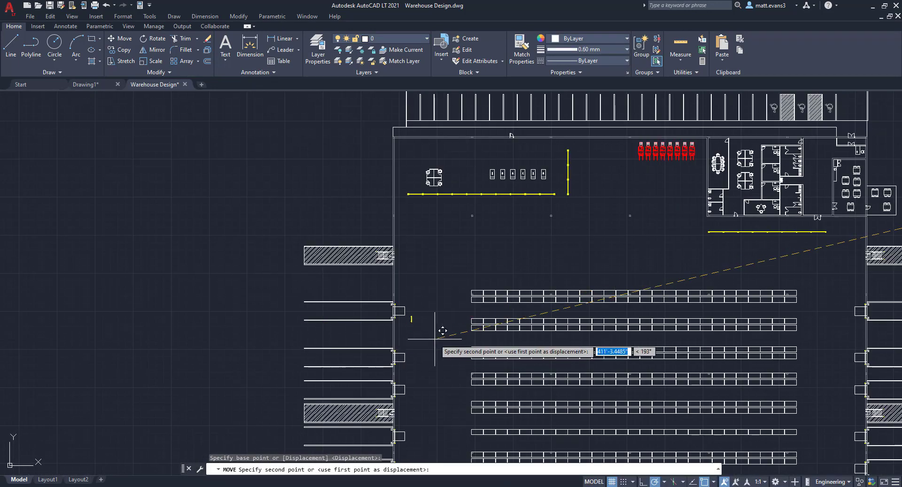
left_click(426, 188)
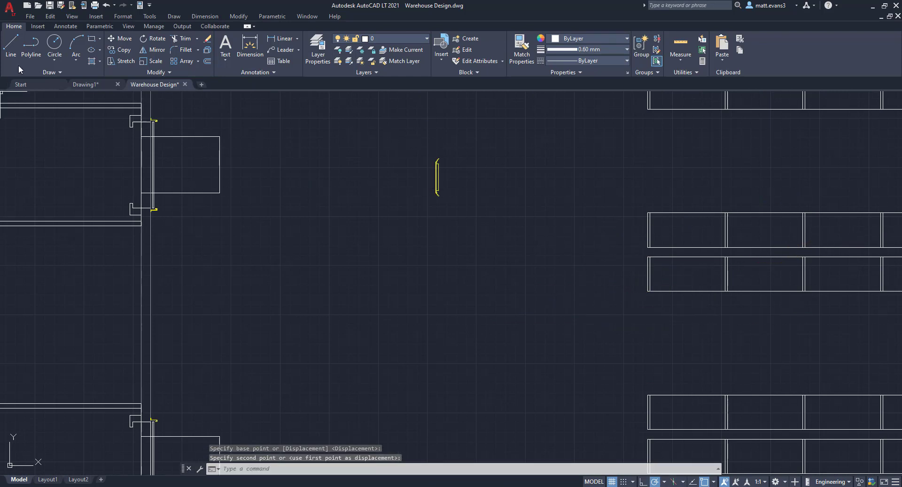
Step: Draw a 2" horizontal line from the middle of the protector's right edge
type("L")
key("Return")
scroll(436, 155, "up", 5)
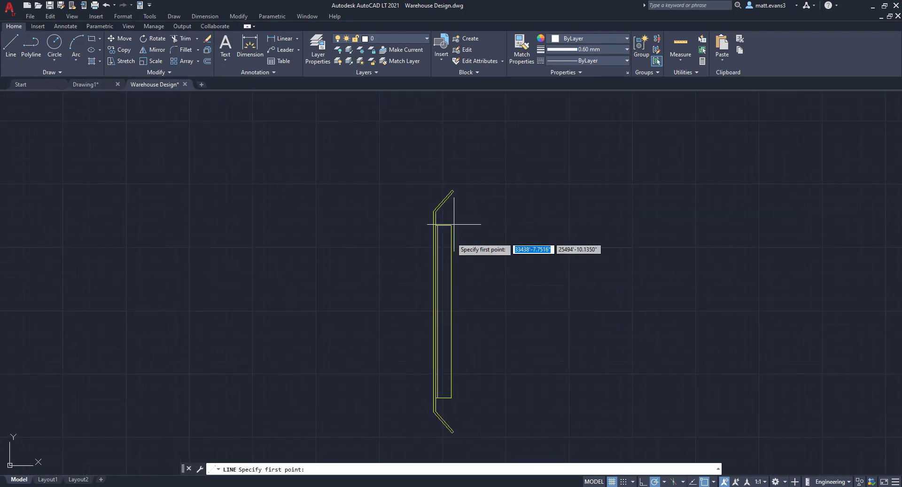
left_click(451, 310)
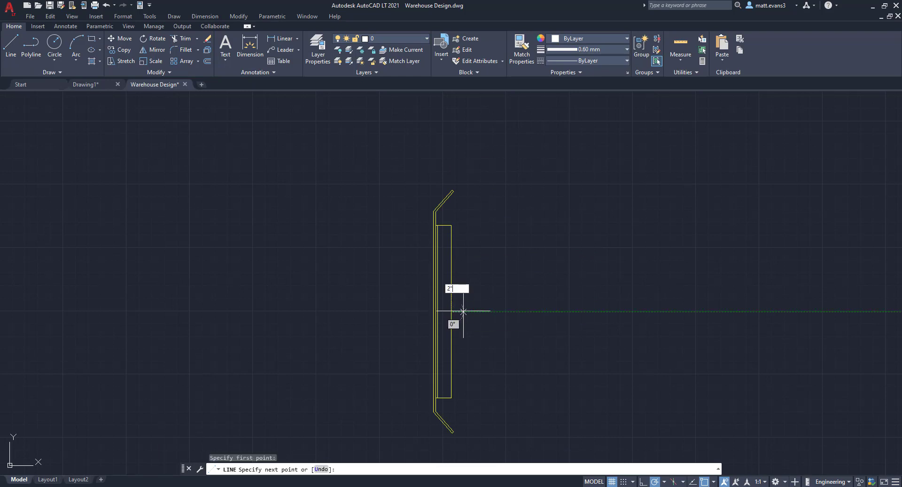
type("2\"")
key("Return")
key("Escape")
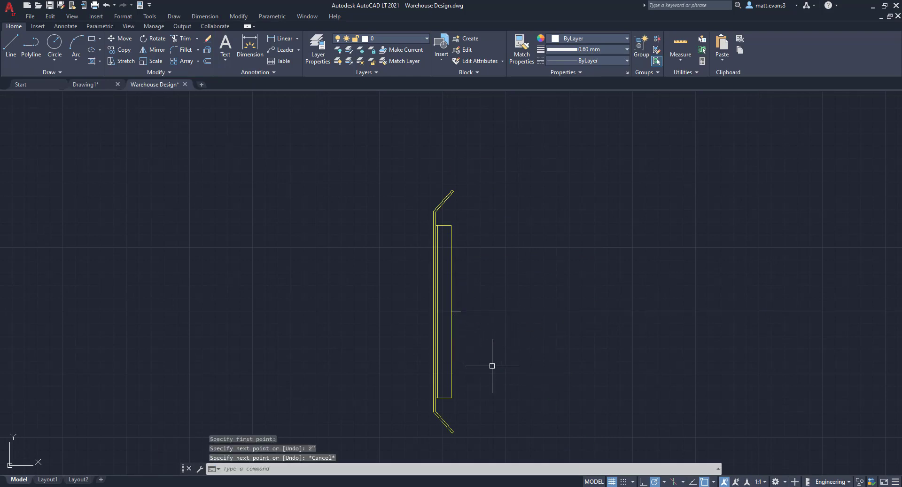
Step: Window-select the protector together with its new 2" line
left_click(399, 154)
left_click(503, 458)
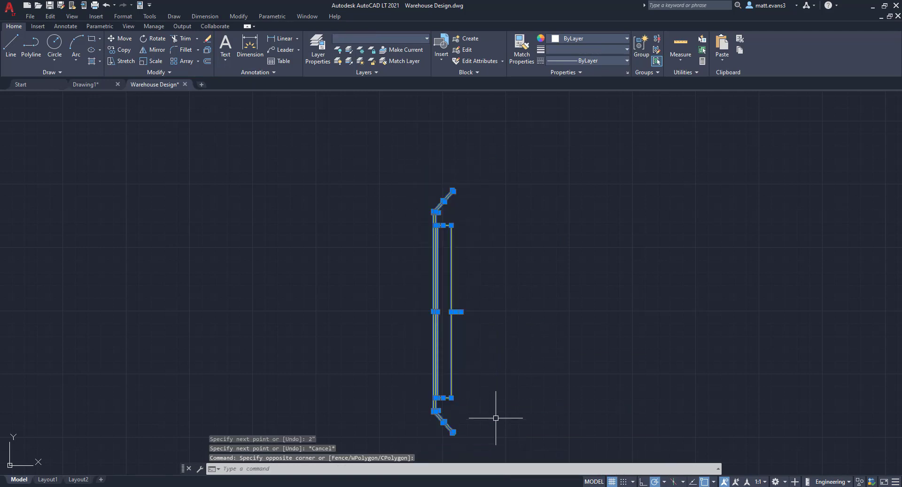
scroll(470, 310, "up", 6)
right_click(460, 233)
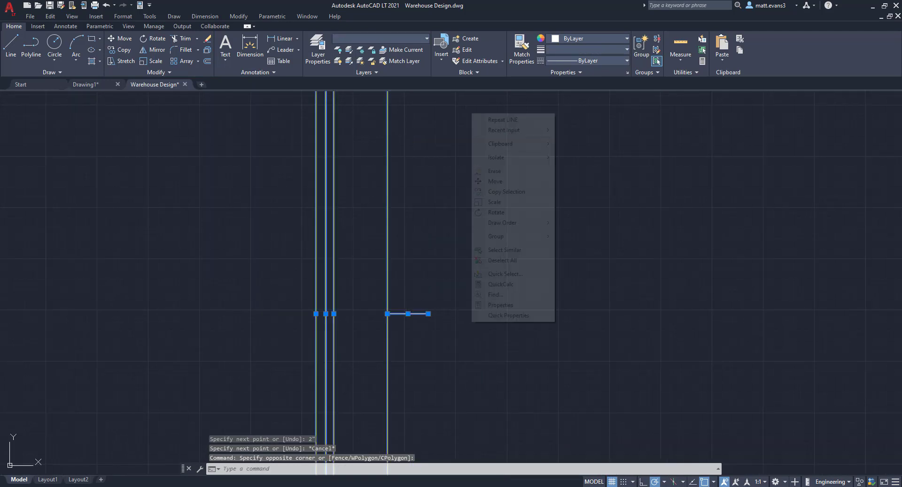
Step: Copy the protector, based on the short line, onto the left ends of two rack rows
left_click(511, 192)
left_click(428, 313)
scroll(437, 320, "down", 4)
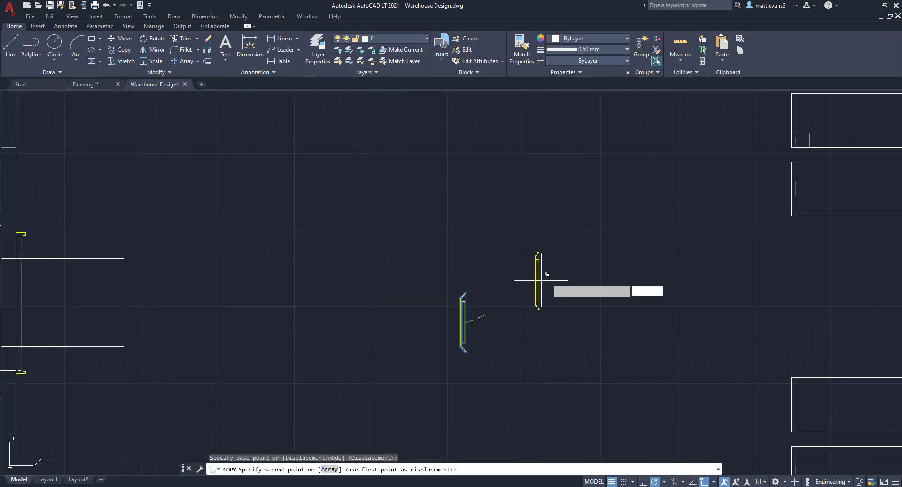
mouse_move(826, 121)
middle_mouse_down()
mouse_move(705, 181)
mouse_move(631, 201)
middle_mouse_up()
scroll(632, 223, "up", 6)
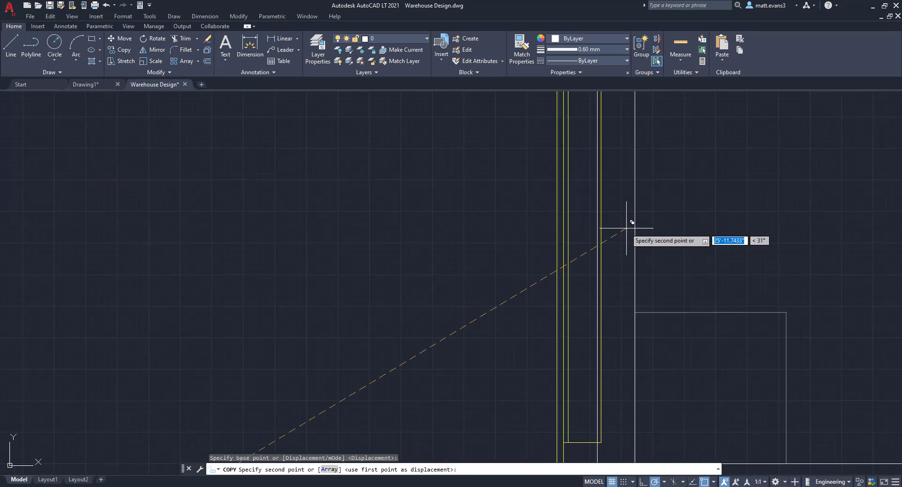
left_click(597, 187)
scroll(580, 187, "down", 5)
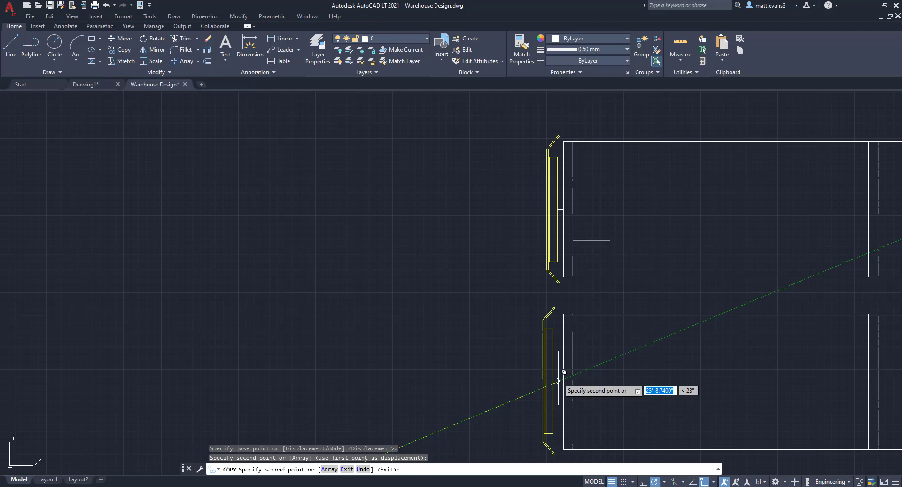
scroll(562, 379, "down", 4)
middle_click_drag(539, 446, 507, 246)
middle_click_drag(507, 433, 473, 258)
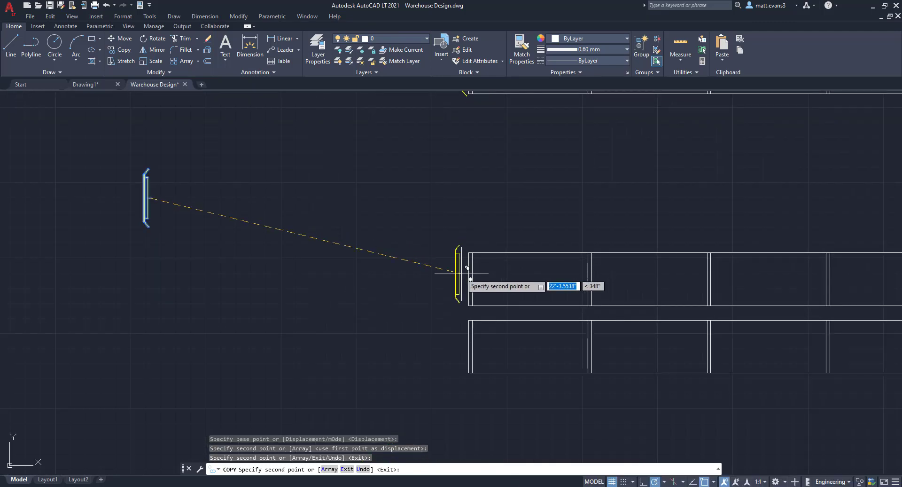
scroll(461, 273, "up", 5)
left_click(487, 291)
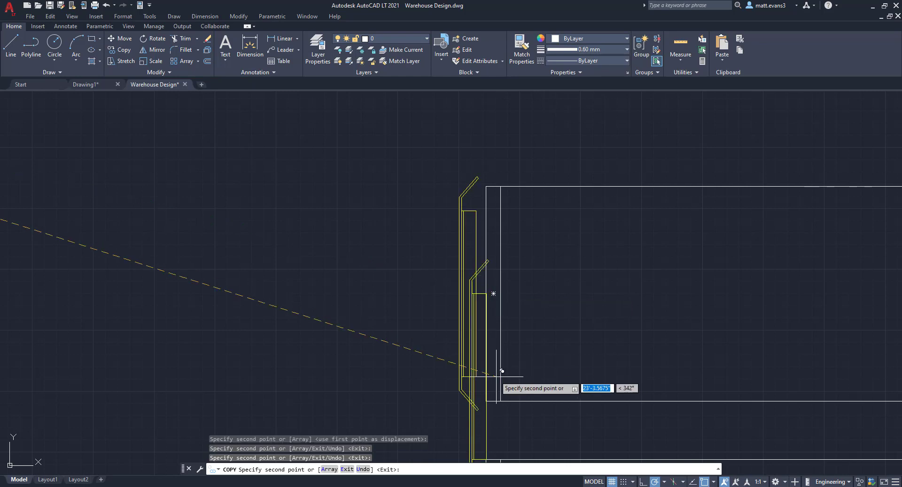
Step: Place three more protector copies on the left ends of the remaining rack rows
scroll(496, 376, "down", 5)
middle_click_drag(483, 379, 445, 256)
scroll(440, 292, "up", 3)
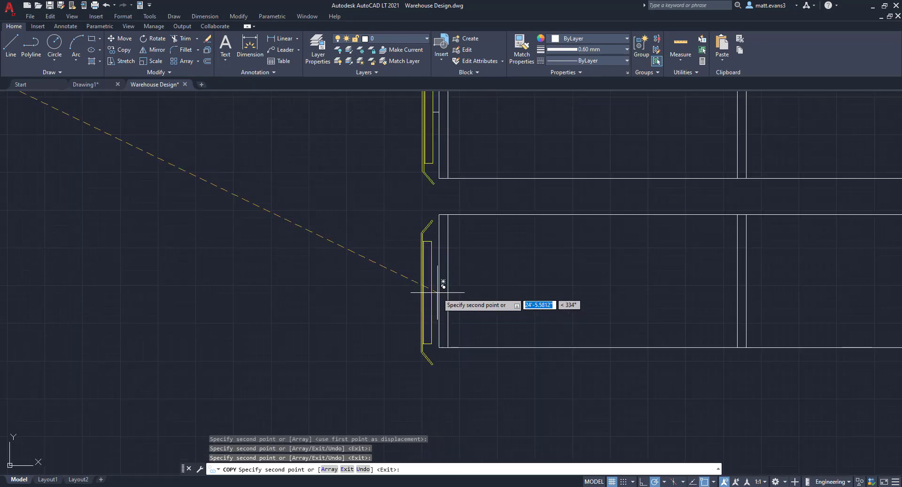
scroll(439, 280, "up", 5)
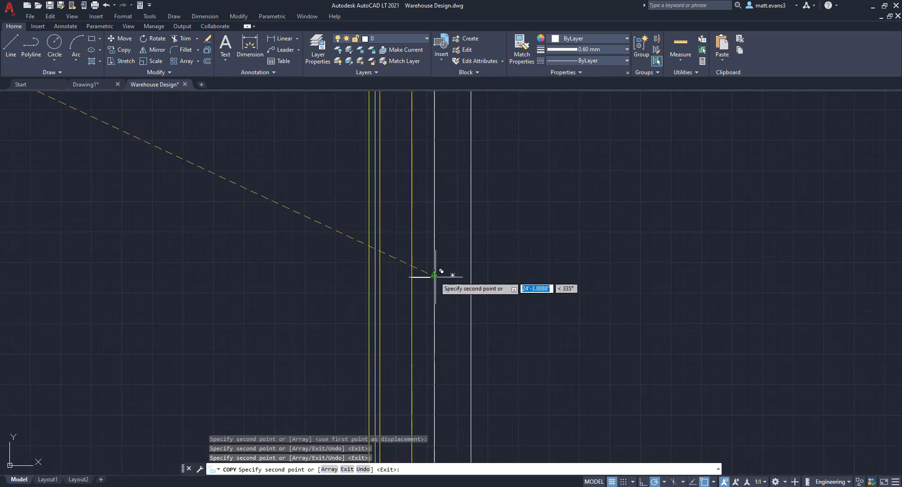
left_click(434, 274)
scroll(439, 269, "down", 5)
middle_click_drag(429, 332, 417, 112)
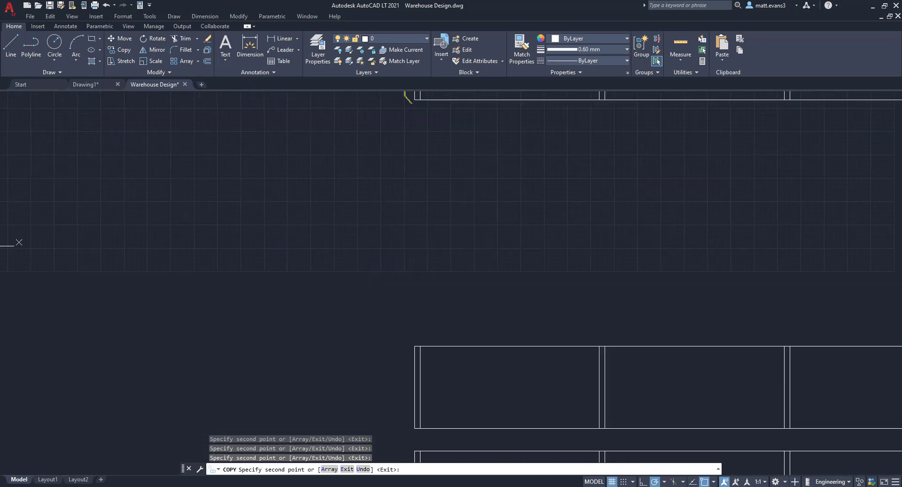
scroll(416, 380, "up", 5)
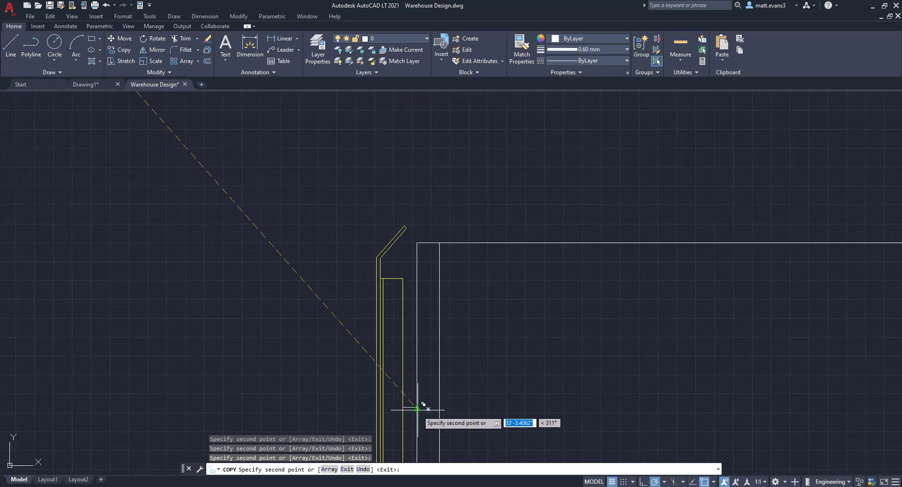
left_click(417, 408)
scroll(414, 411, "down", 5)
middle_click_drag(419, 411, 407, 232)
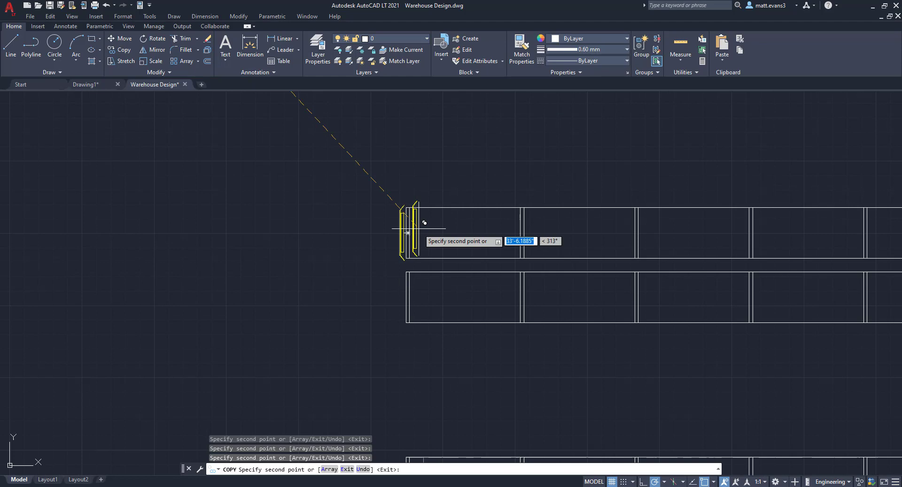
scroll(407, 232, "up", 5)
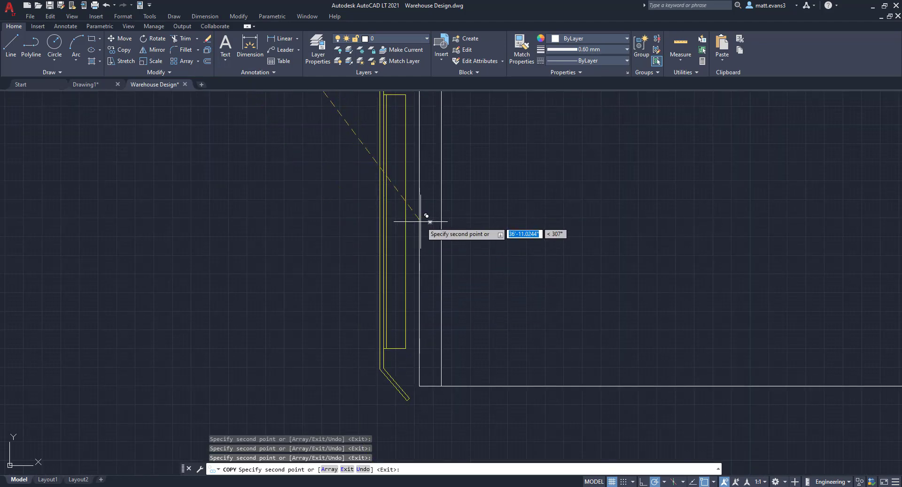
left_click(419, 221)
scroll(423, 221, "down", 5)
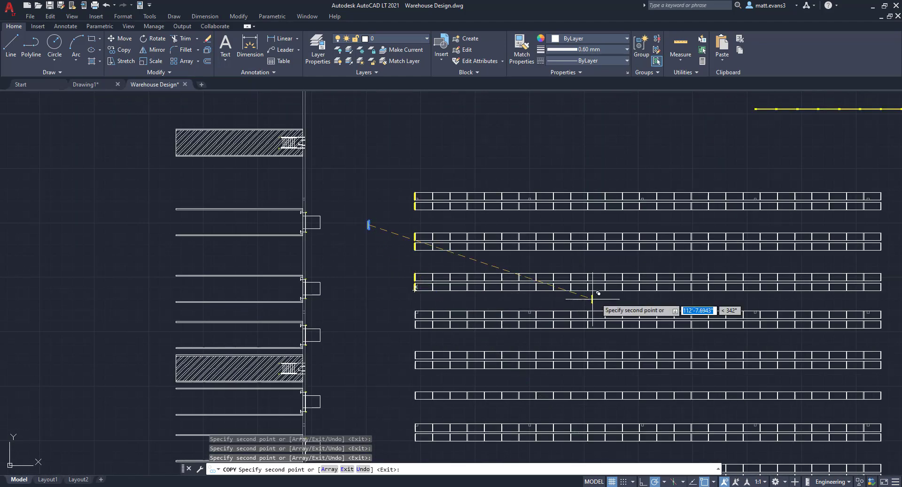
mouse_move(593, 297)
middle_mouse_down()
mouse_move(573, 285)
mouse_move(359, 322)
middle_mouse_up()
scroll(636, 252, "down", 3)
scroll(547, 267, "up", 5)
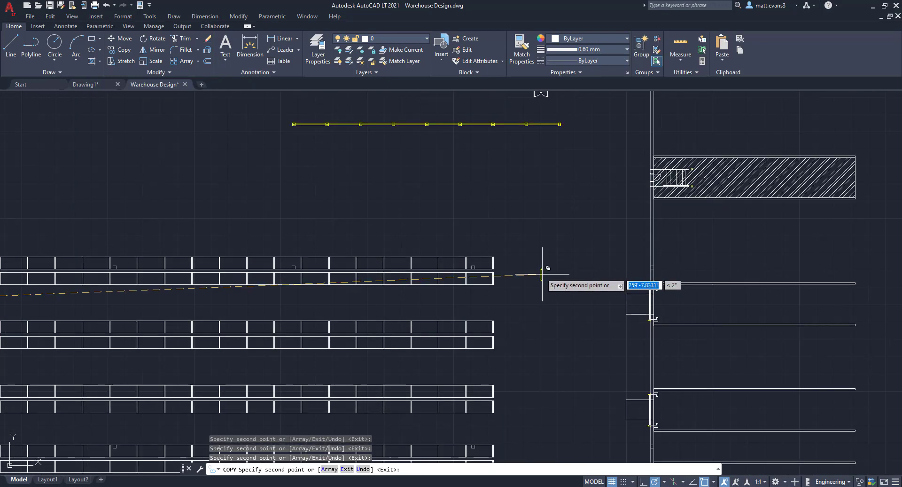
scroll(548, 268, "up", 10)
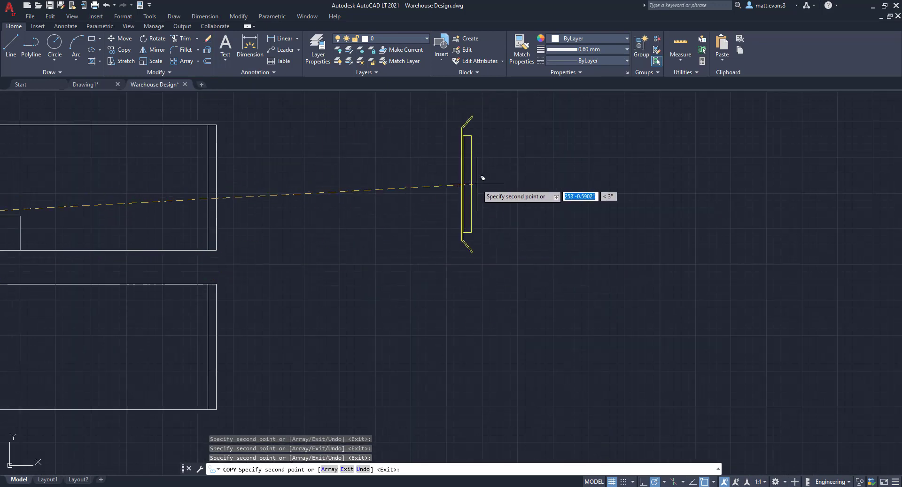
key("Escape")
Step: Rotate the end protector so it faces the opposite direction
left_click(442, 100)
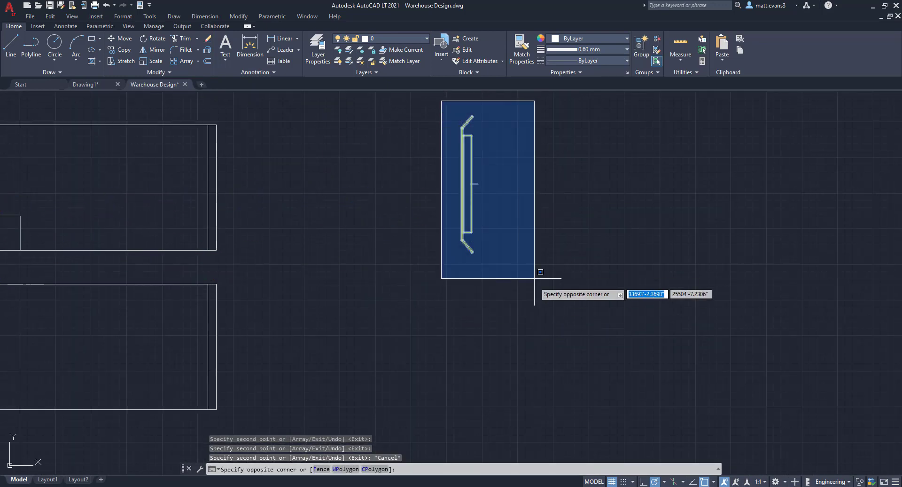
left_click(537, 274)
right_click(542, 229)
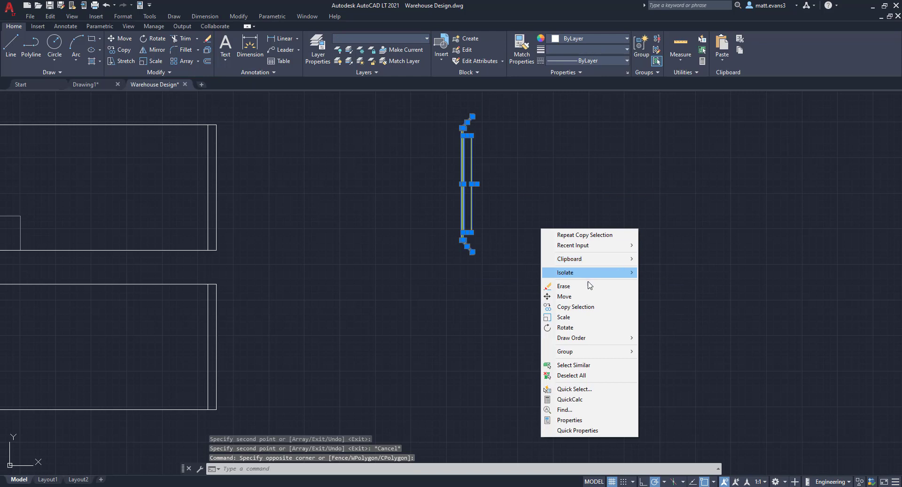
left_click(580, 327)
left_click(515, 190)
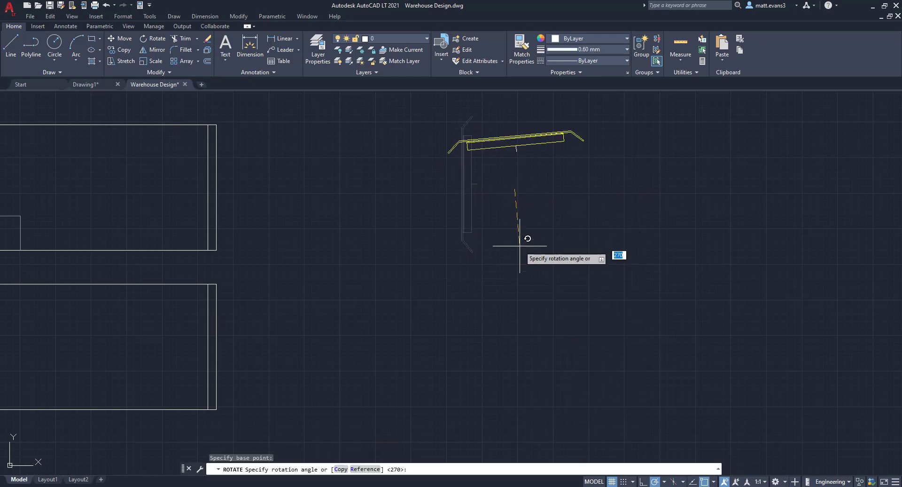
left_click(456, 188)
Step: Move the flipped protector against the upper rack's right end
left_click(543, 114)
left_click(630, 305)
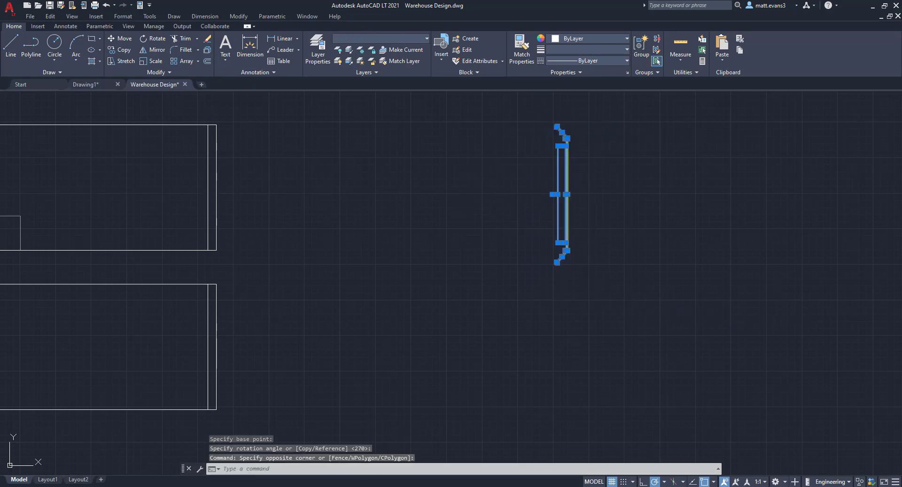
right_click(608, 240)
left_click(631, 308)
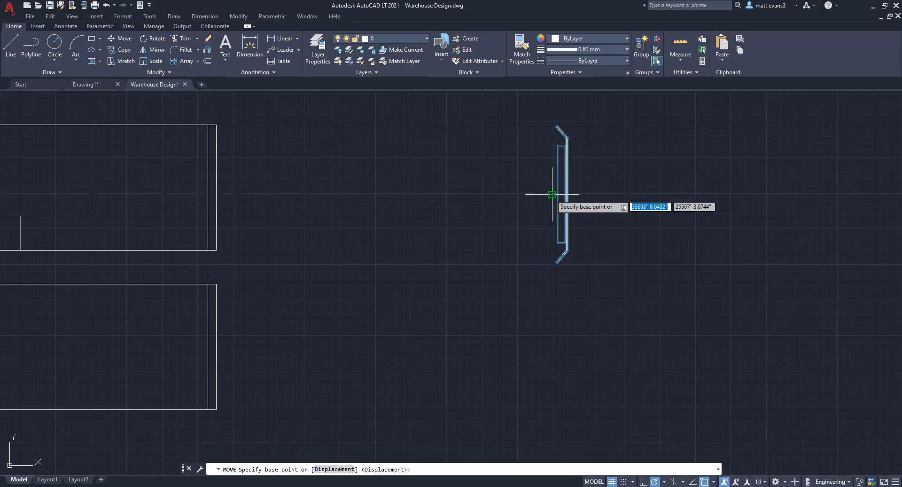
left_click(555, 194)
key("Escape")
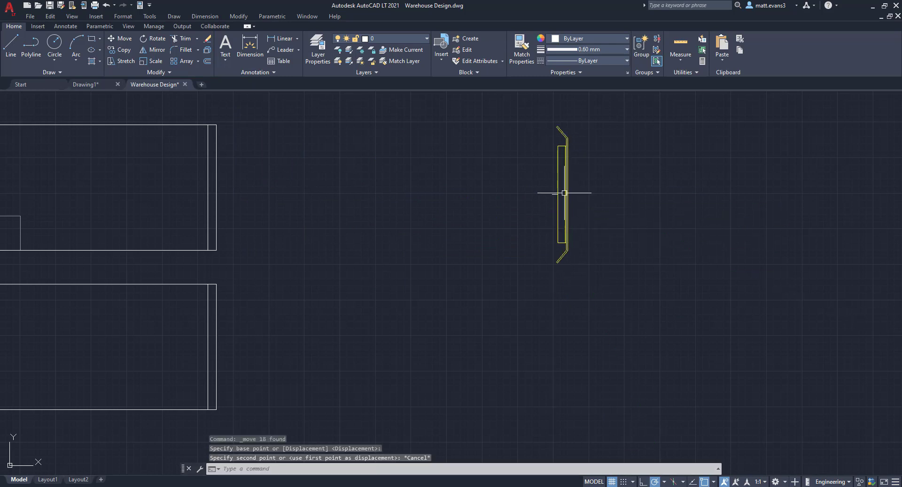
left_click(541, 116)
left_click(591, 324)
right_click(600, 245)
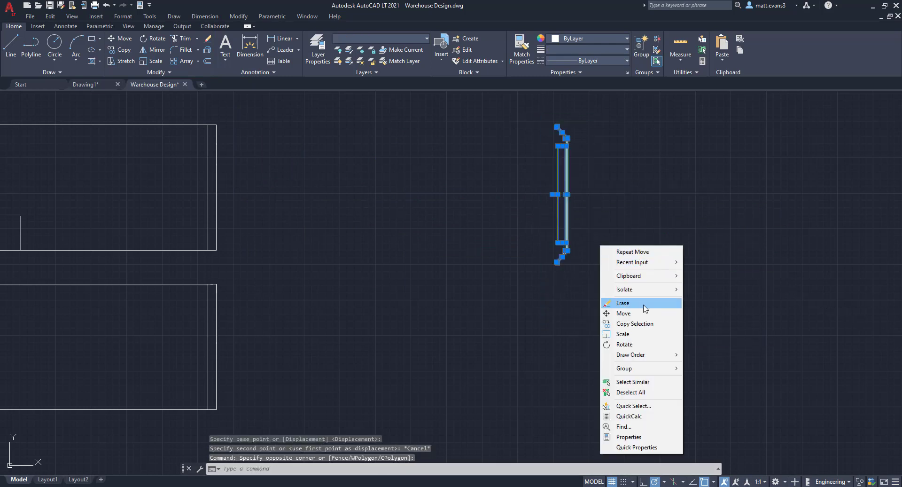
left_click(624, 313)
left_click(556, 194)
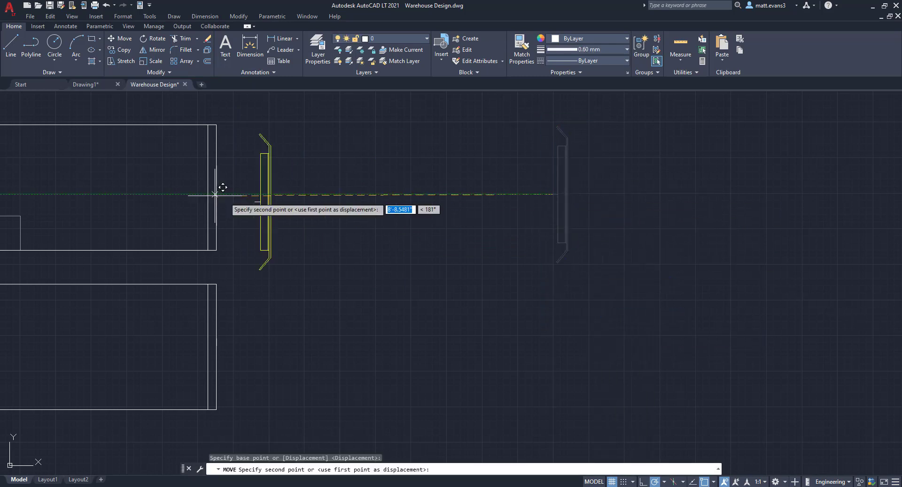
left_click(221, 187)
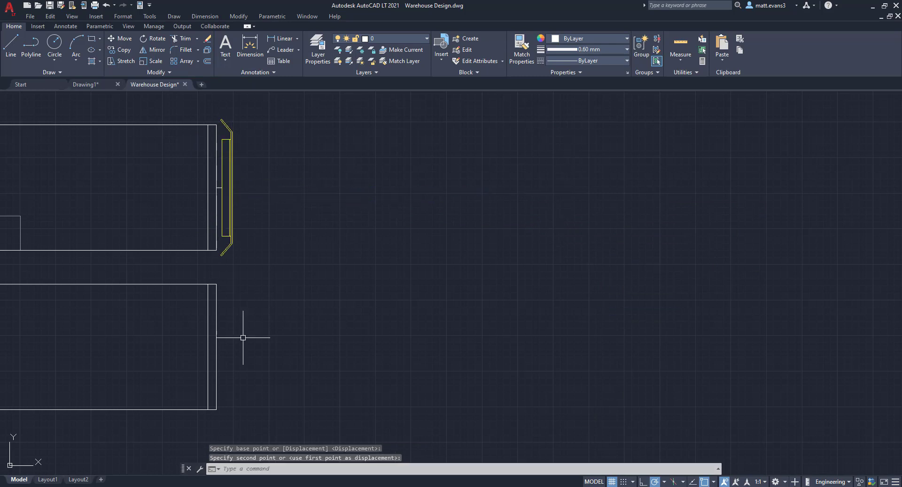
Step: Select the placed protector and begin copying it
left_click(251, 262)
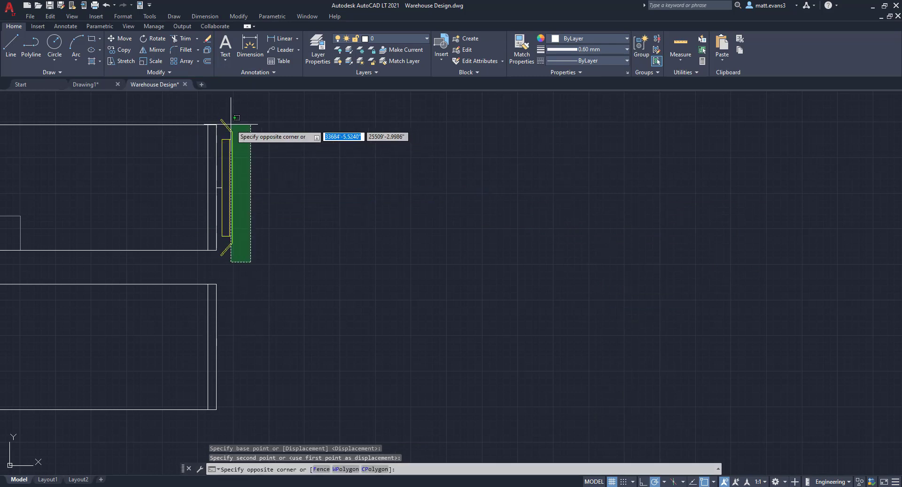
left_click(221, 115)
right_click(300, 177)
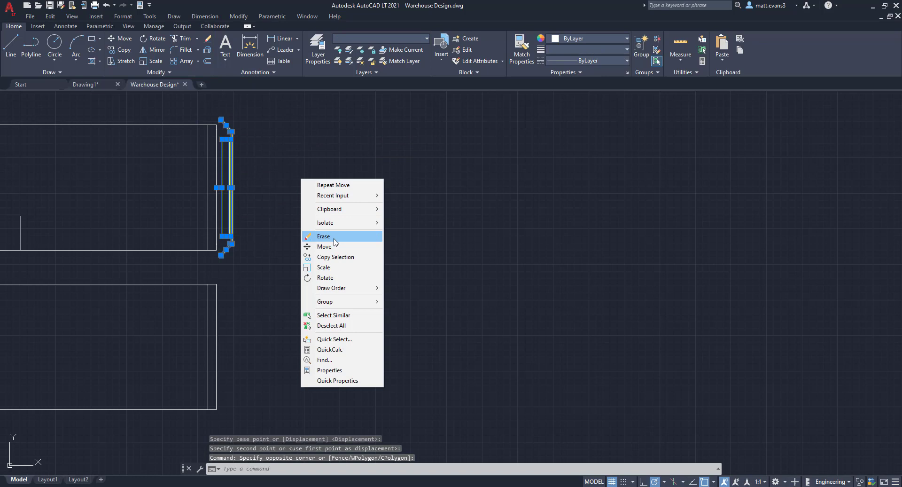
left_click(320, 258)
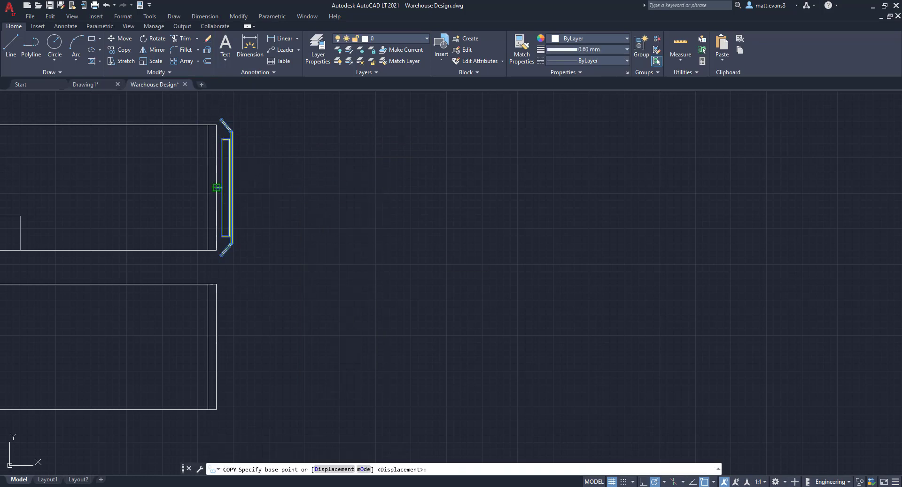
Step: Copy the protector from the rack edge onto the next rack's right end
left_click(217, 187)
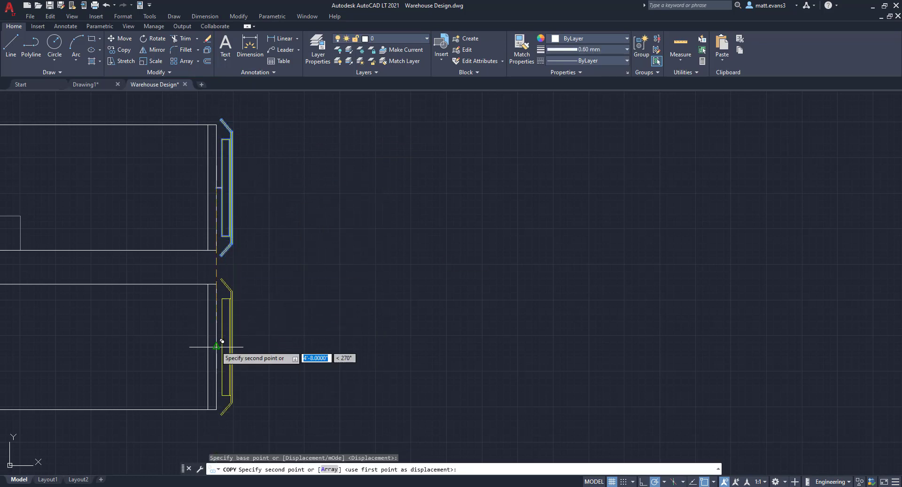
left_click(215, 344)
scroll(345, 359, "down", 6)
middle_click_drag(343, 316, 340, 256)
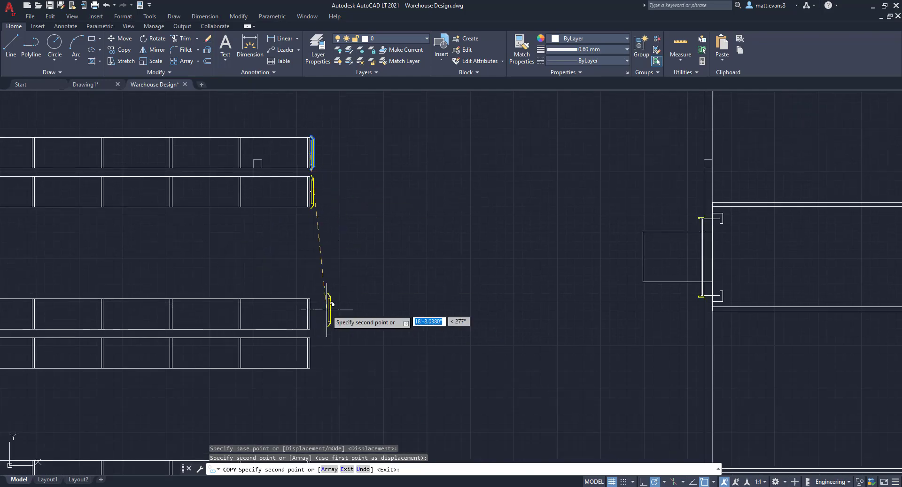
scroll(328, 300, "up", 5)
scroll(254, 315, "down", 5)
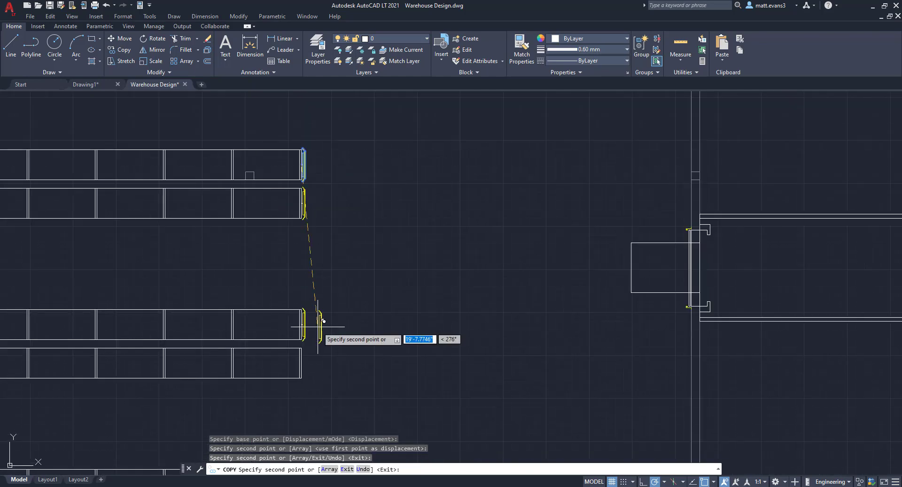
mouse_move(318, 332)
middle_mouse_down()
mouse_move(329, 342)
mouse_move(318, 227)
middle_mouse_up()
scroll(310, 230, "up", 5)
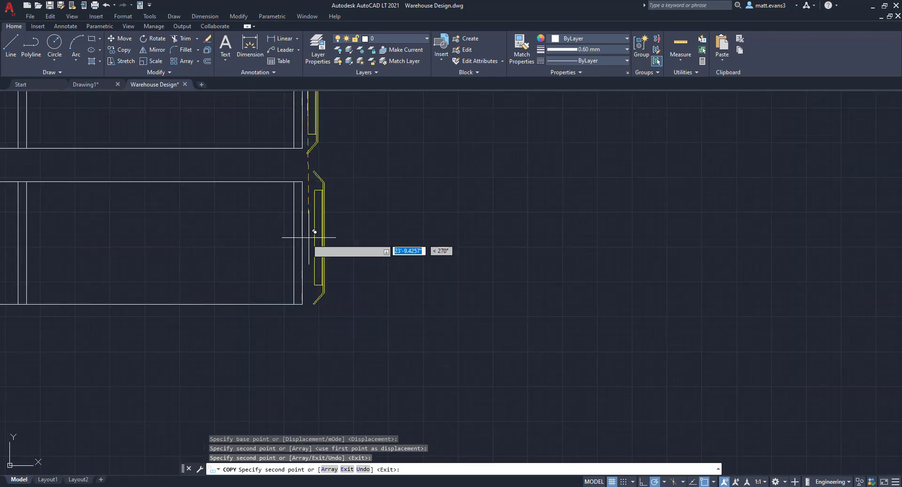
Step: Cap three more rack right ends with protector copies, then review the whole warehouse
left_click(296, 244)
scroll(337, 308, "down", 5)
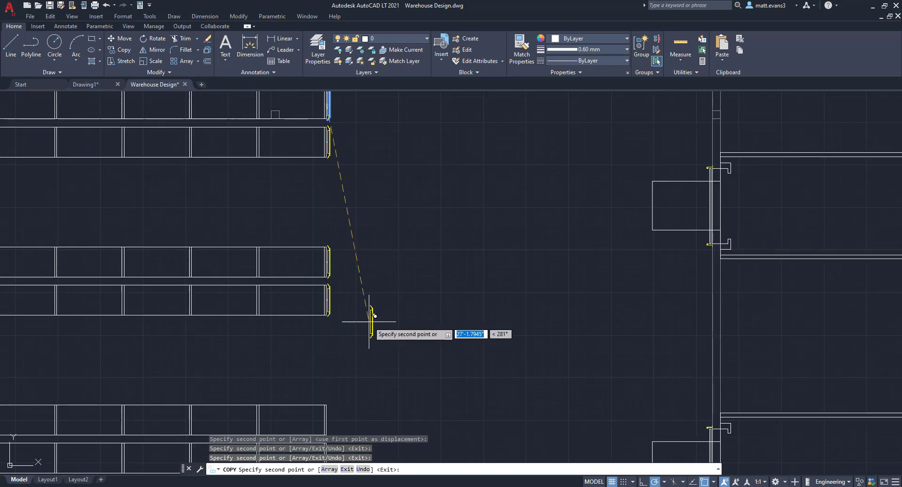
middle_click_drag(368, 316, 352, 291)
scroll(370, 188, "up", 5)
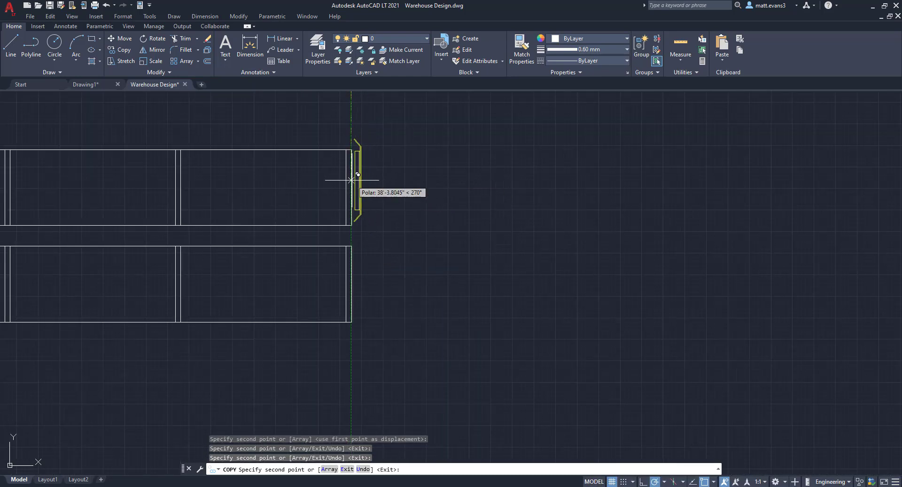
left_click(358, 185)
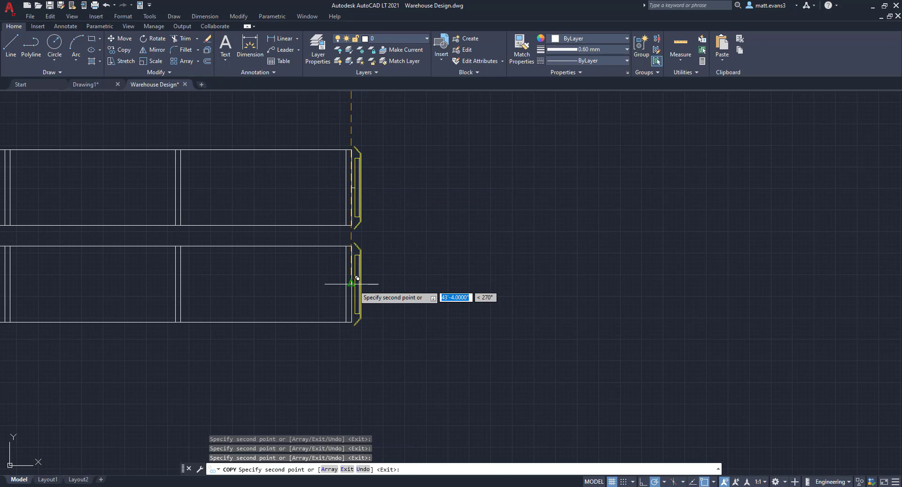
left_click(352, 283)
scroll(383, 305, "down", 4)
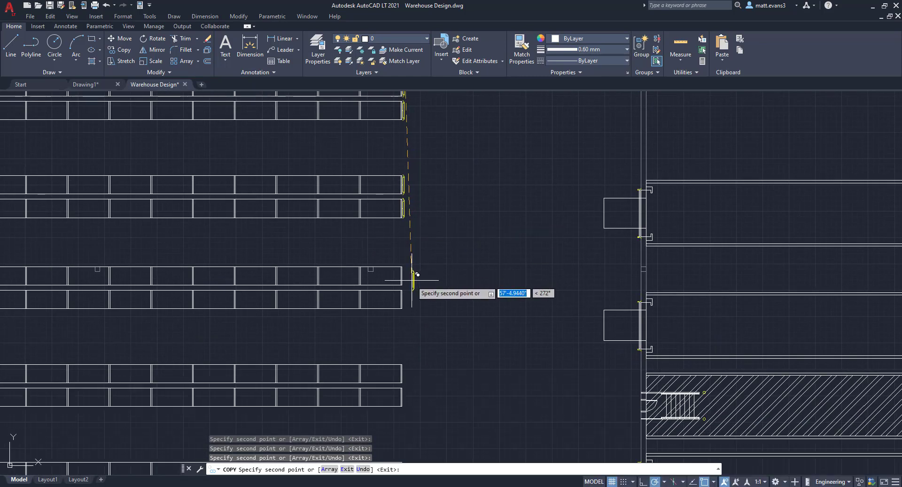
scroll(418, 274, "up", 5)
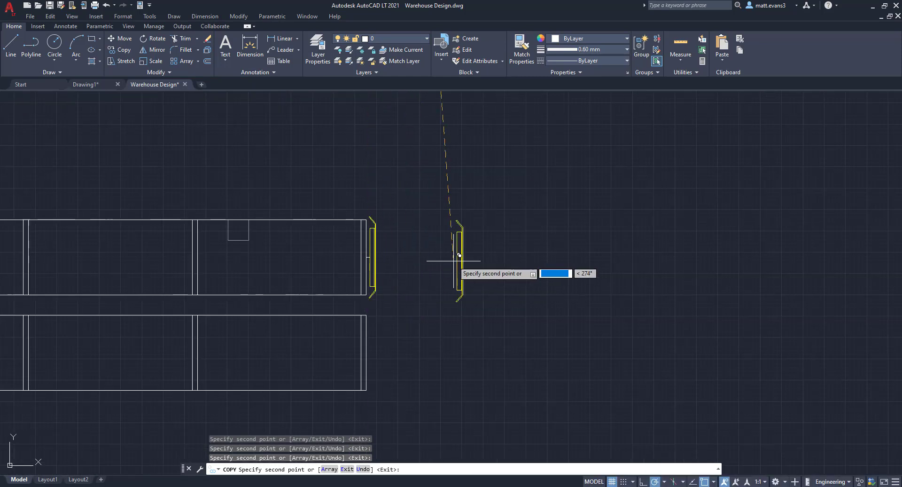
key("Escape")
scroll(453, 261, "down", 8)
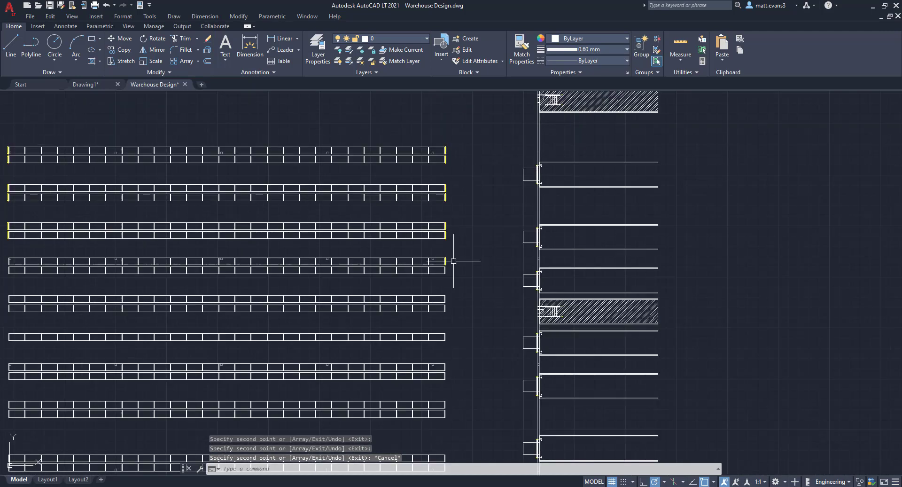
mouse_move(454, 260)
middle_mouse_down()
mouse_move(519, 284)
mouse_move(529, 321)
mouse_move(524, 247)
middle_mouse_up()
scroll(538, 302, "up", 2)
scroll(538, 302, "down", 8)
scroll(518, 257, "down", 2)
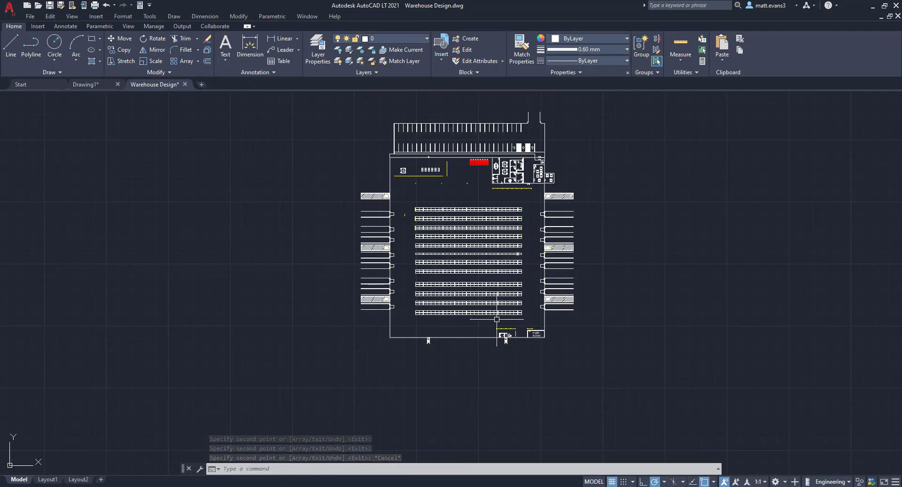
scroll(529, 221, "up", 4)
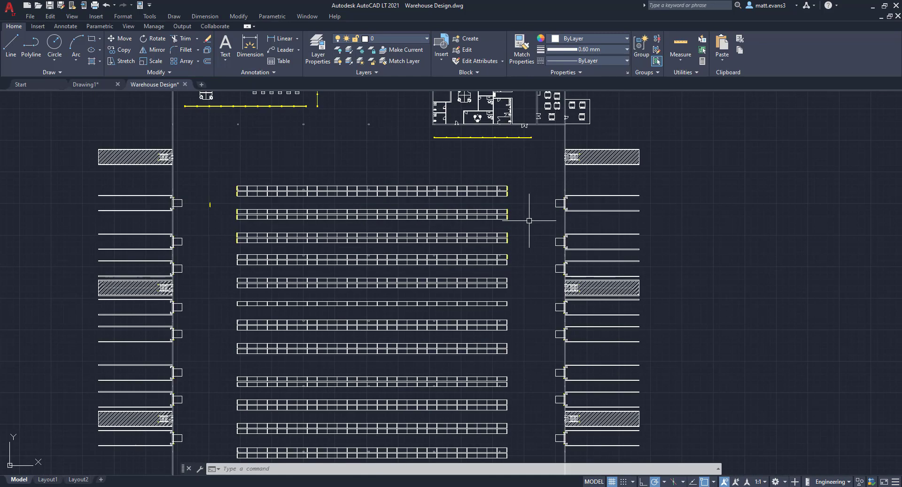
scroll(522, 202, "up", 8)
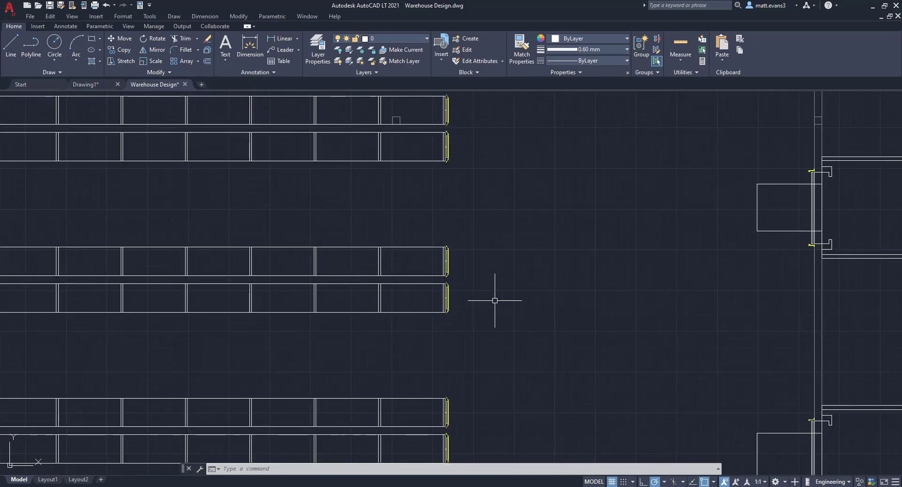